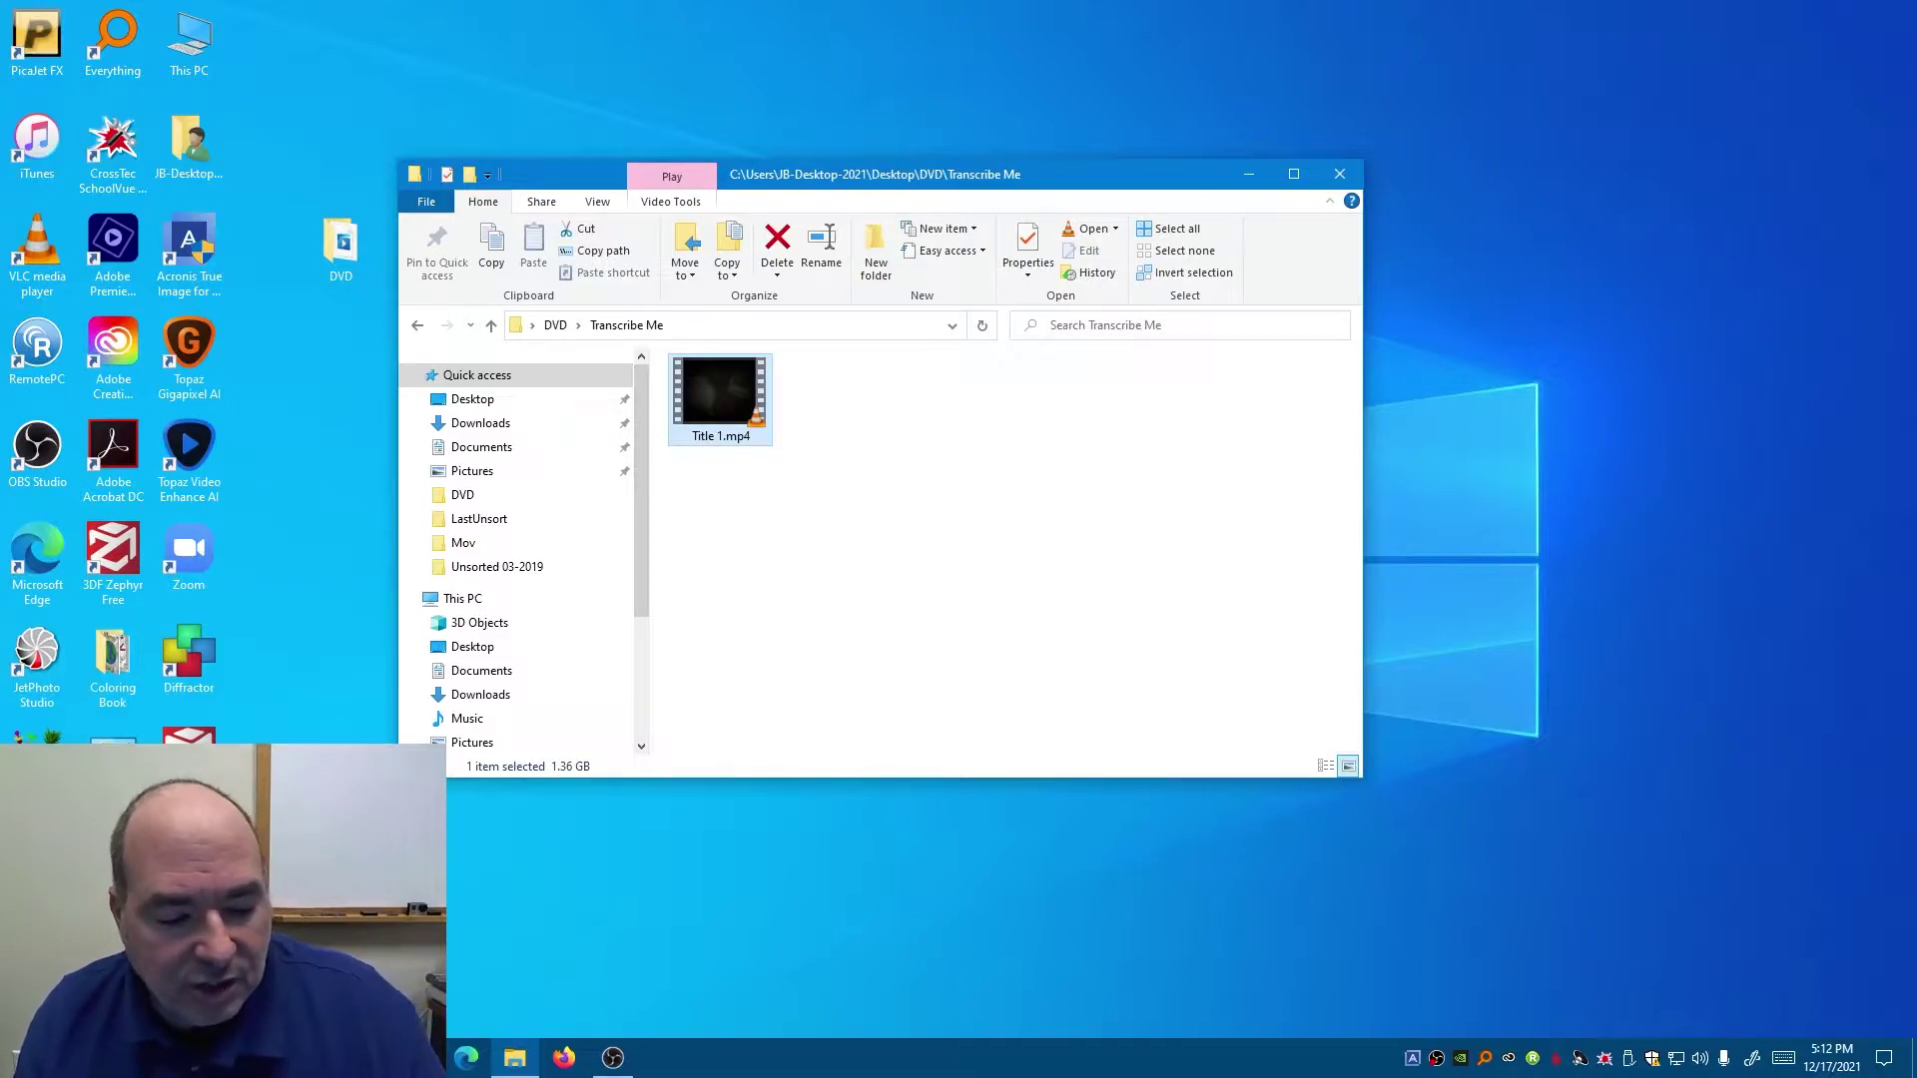
Launch Adobe Premiere Pro 2022 from the installed programs
key("super")
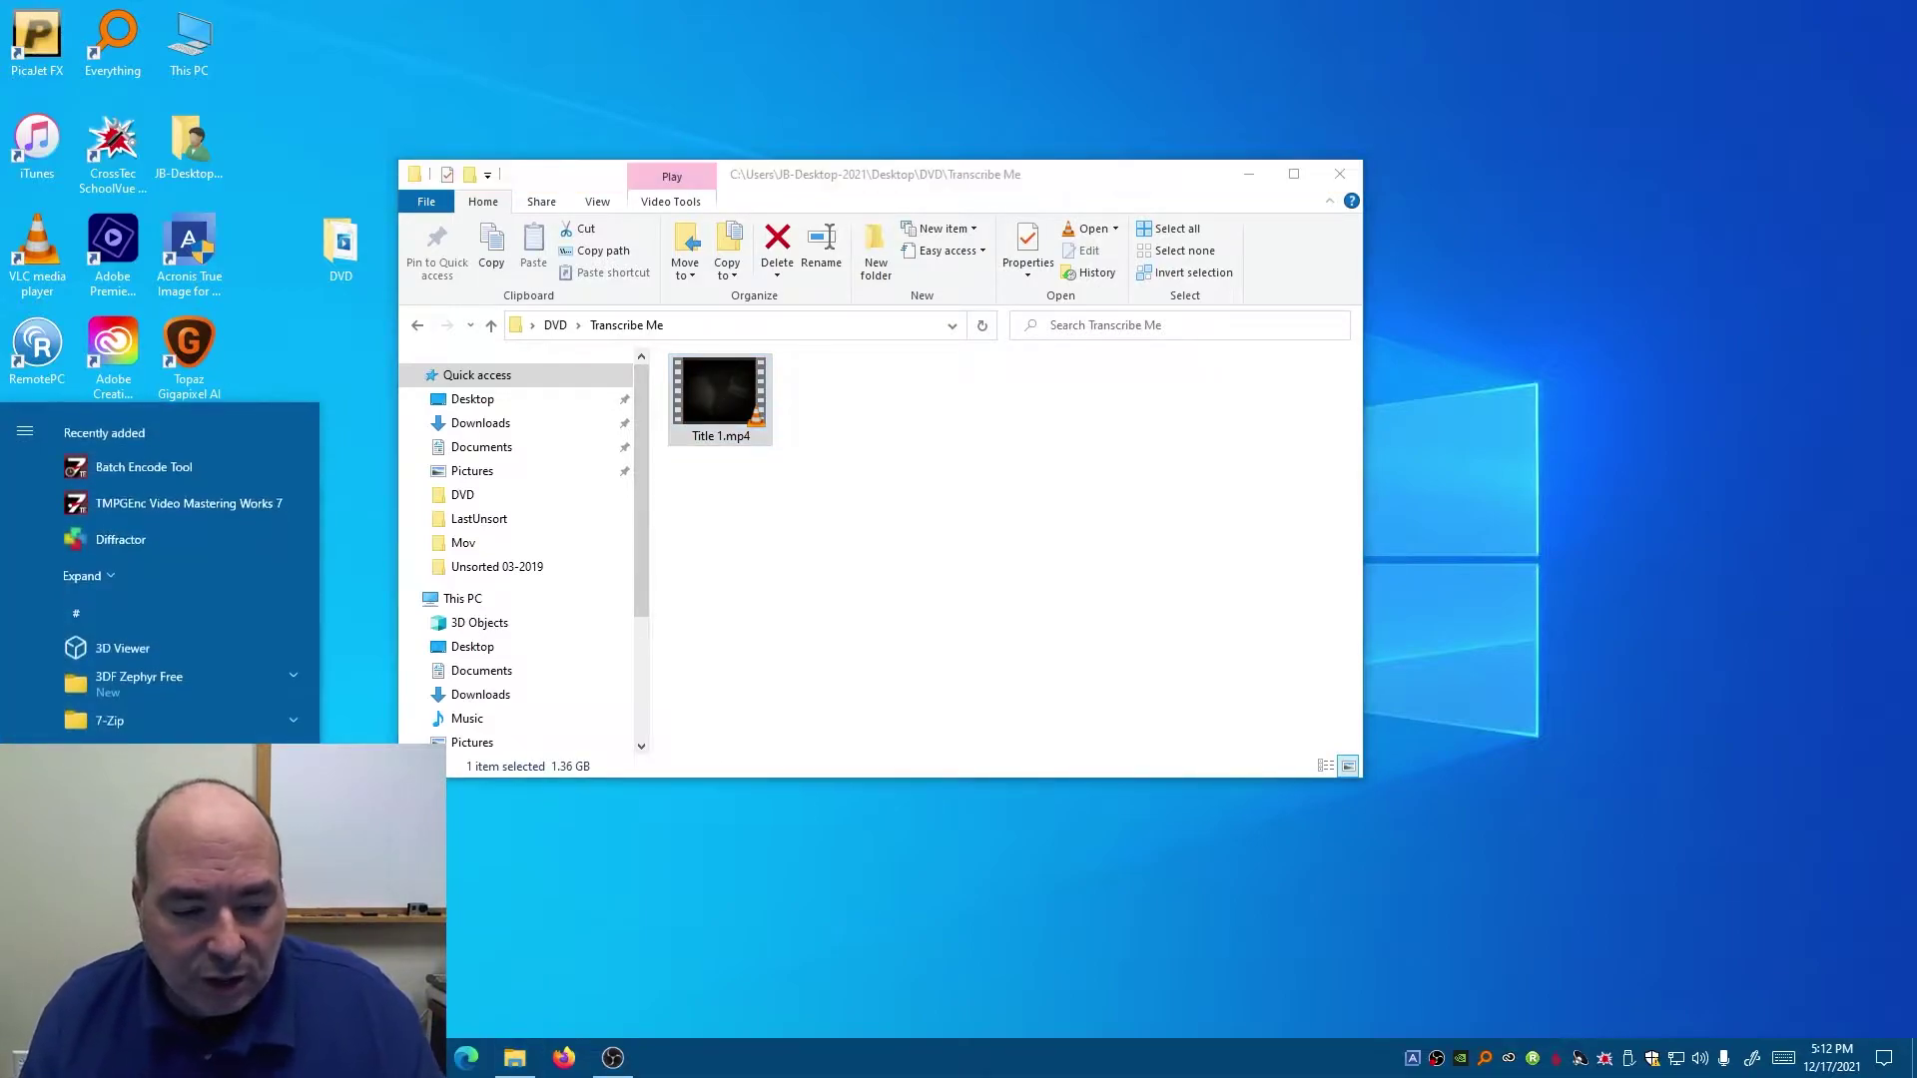
scroll(160, 574, "down", 6)
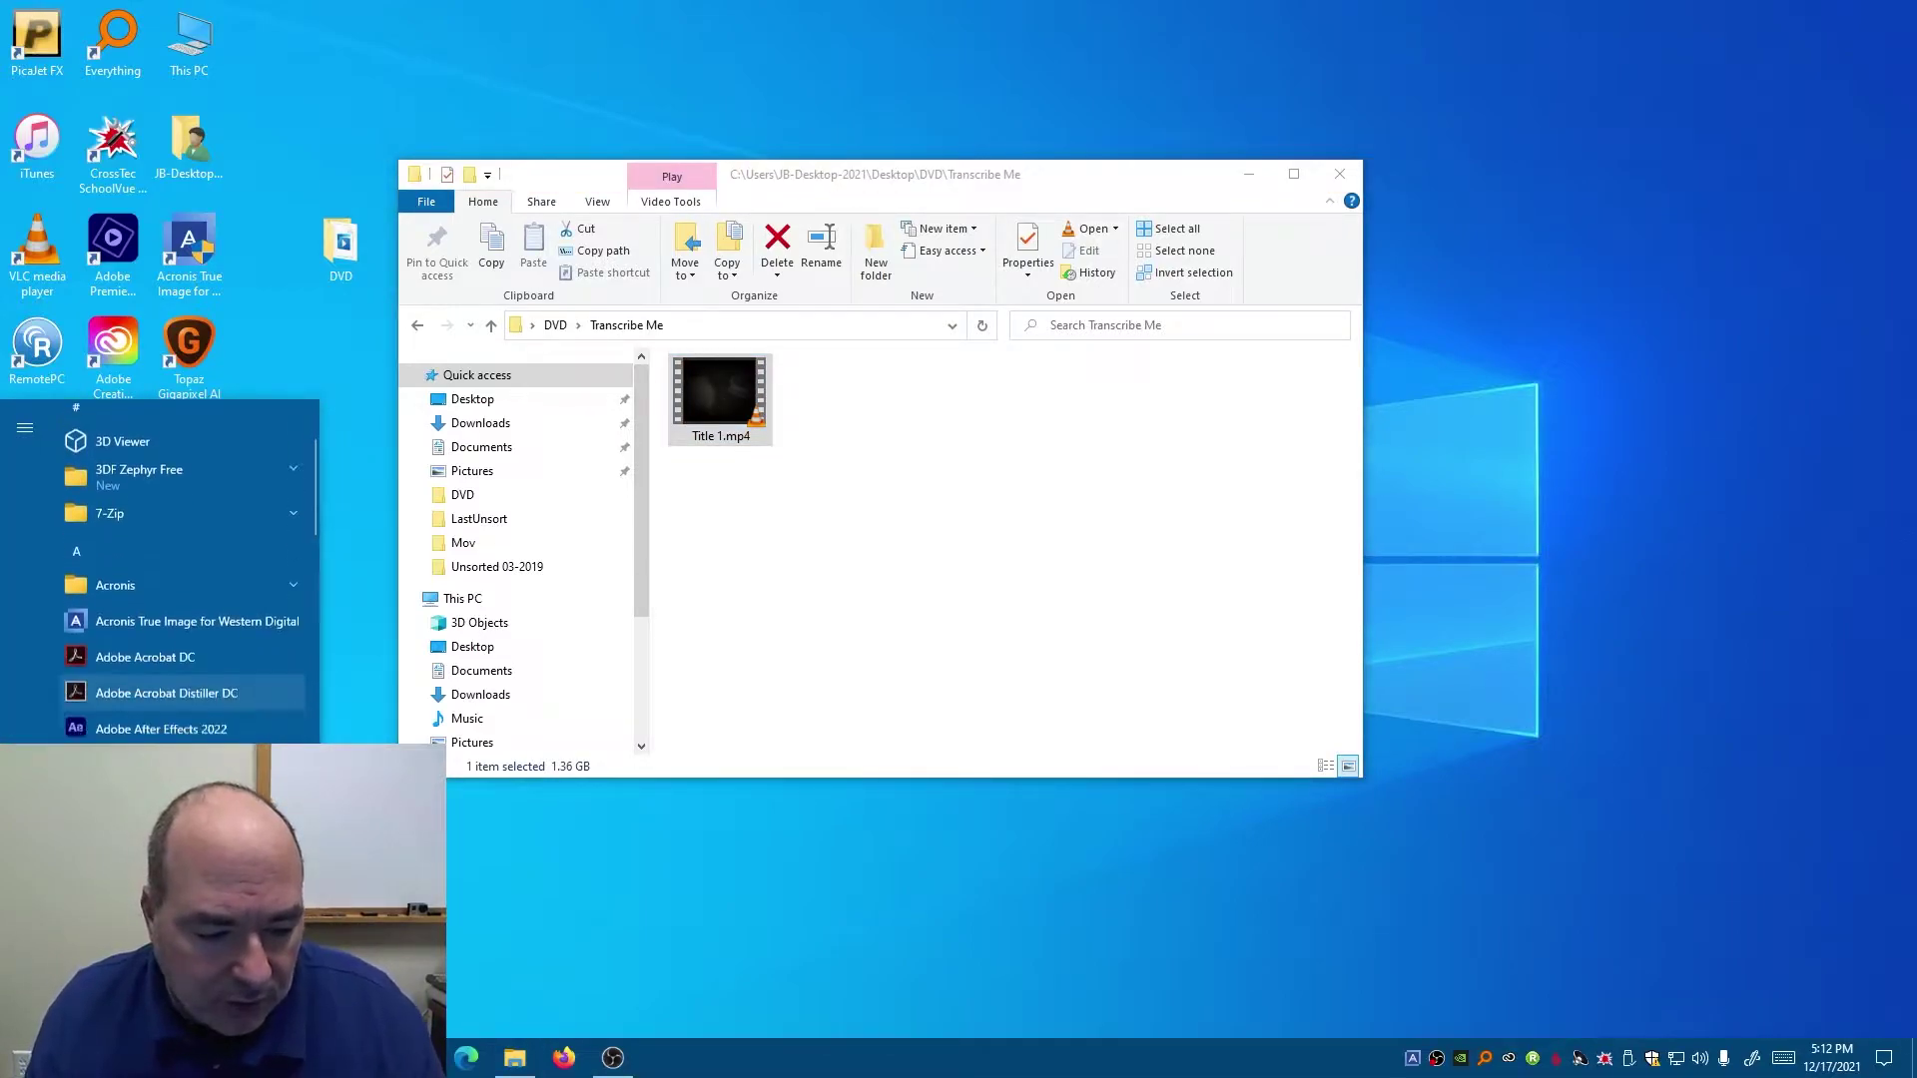
scroll(160, 574, "down", 2)
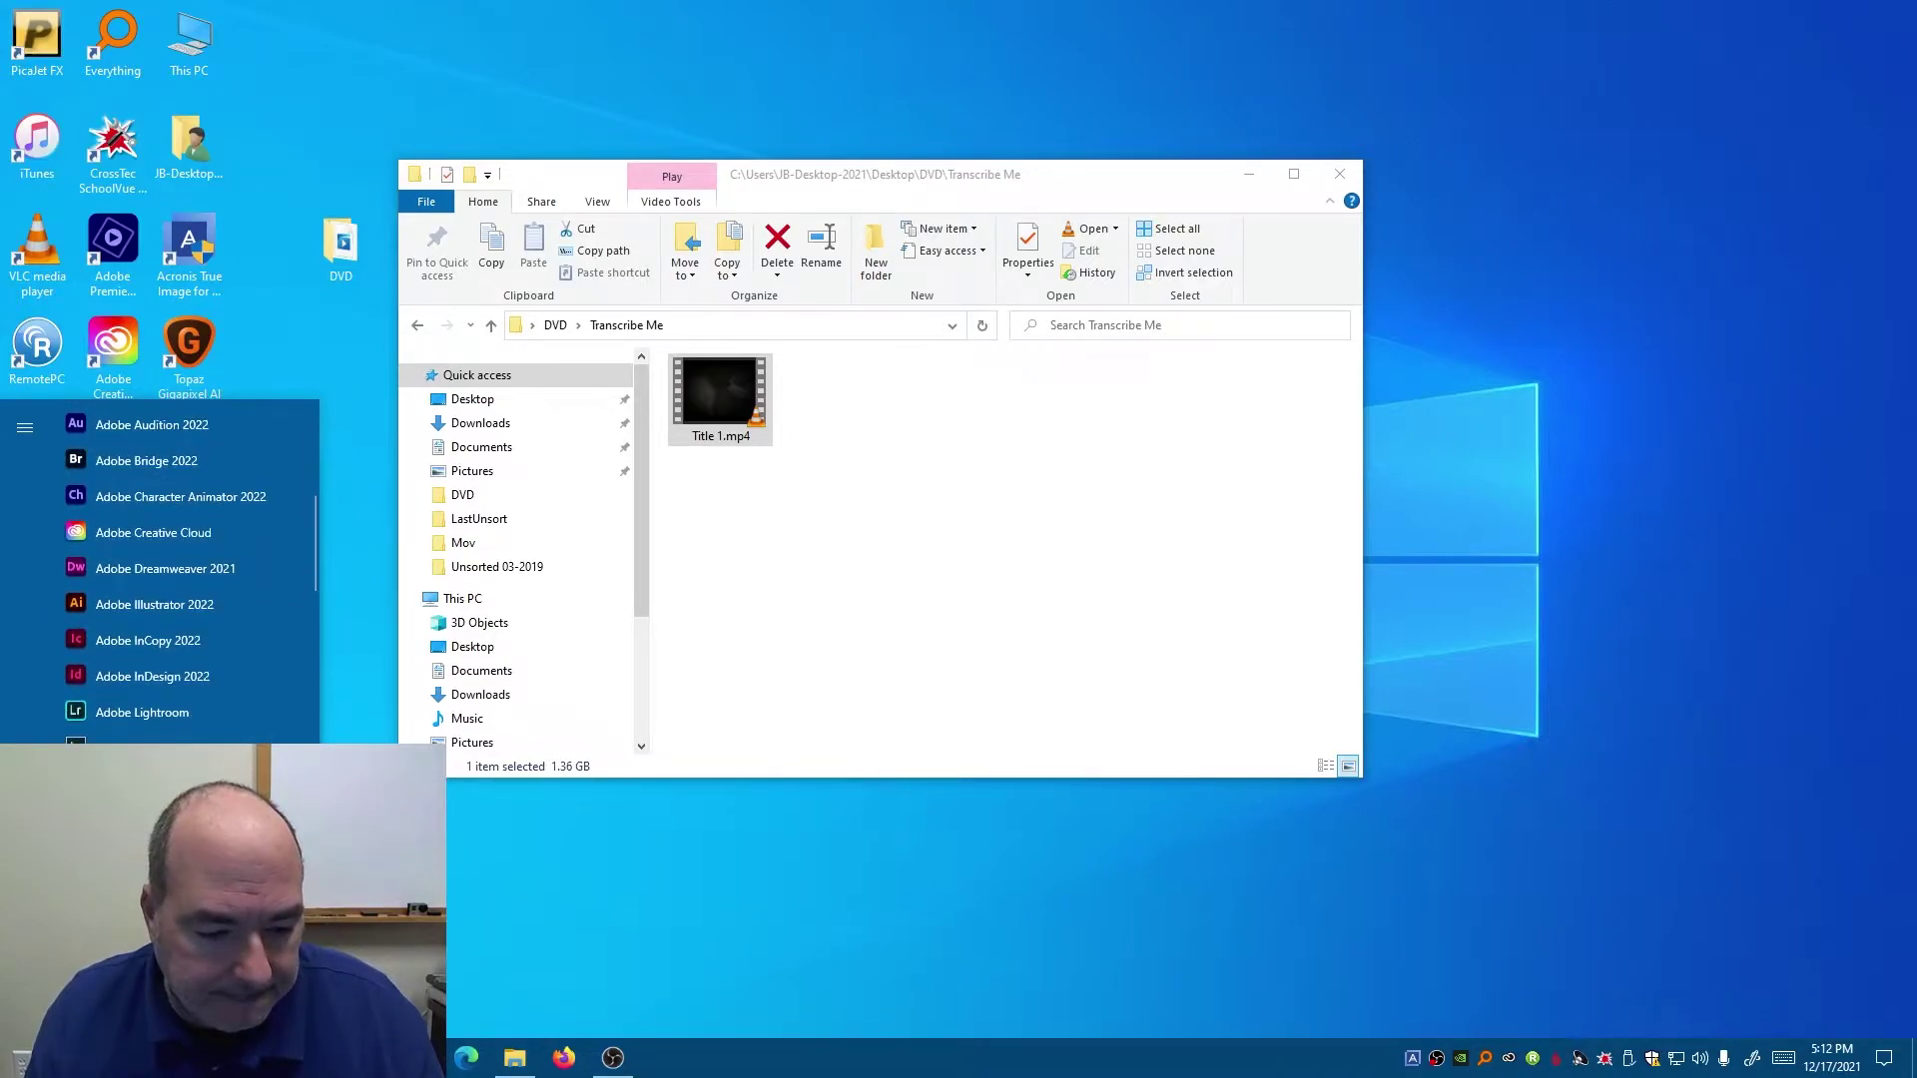
scroll(160, 574, "down", 1)
left_click(149, 813)
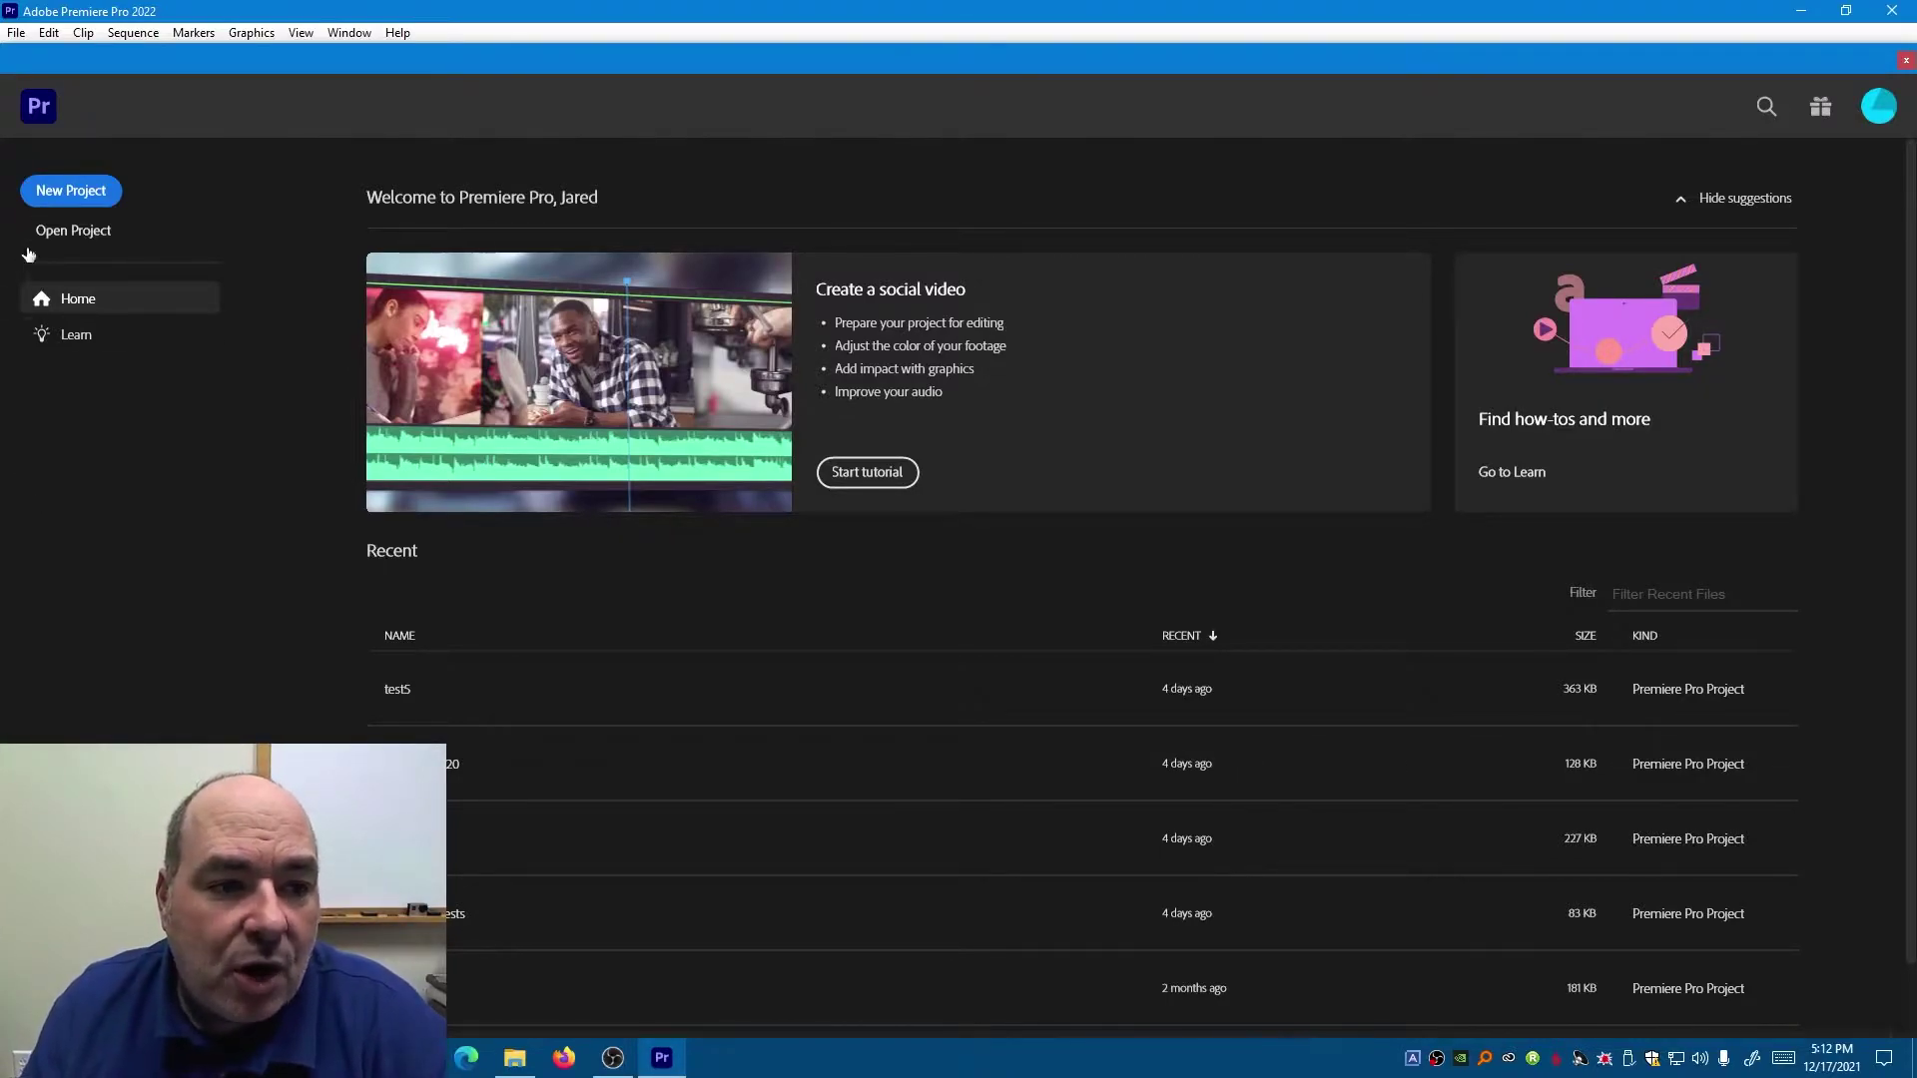
Create a new project named DVDTranscibe, stored in the Transcribe Me folder inside the desktop's DVD folder
left_click(89, 200)
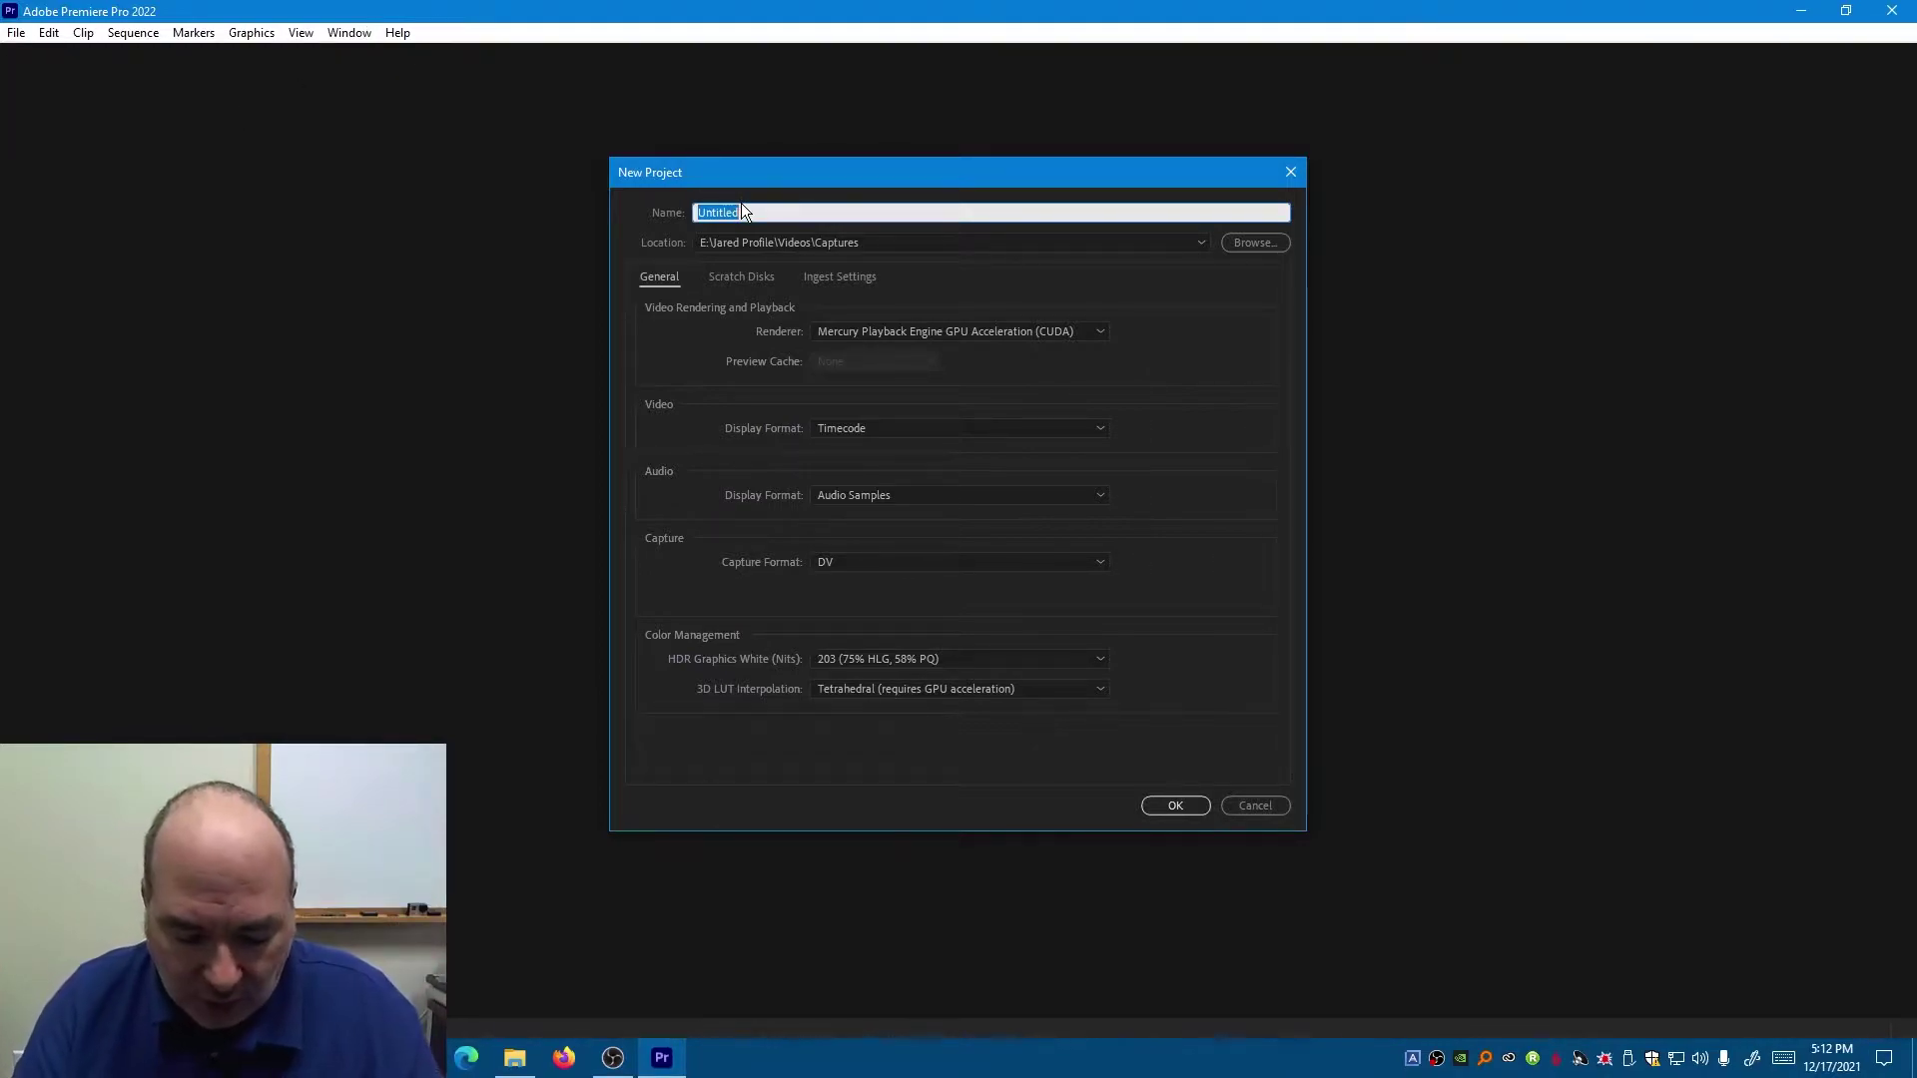
type("DVDTranscibe")
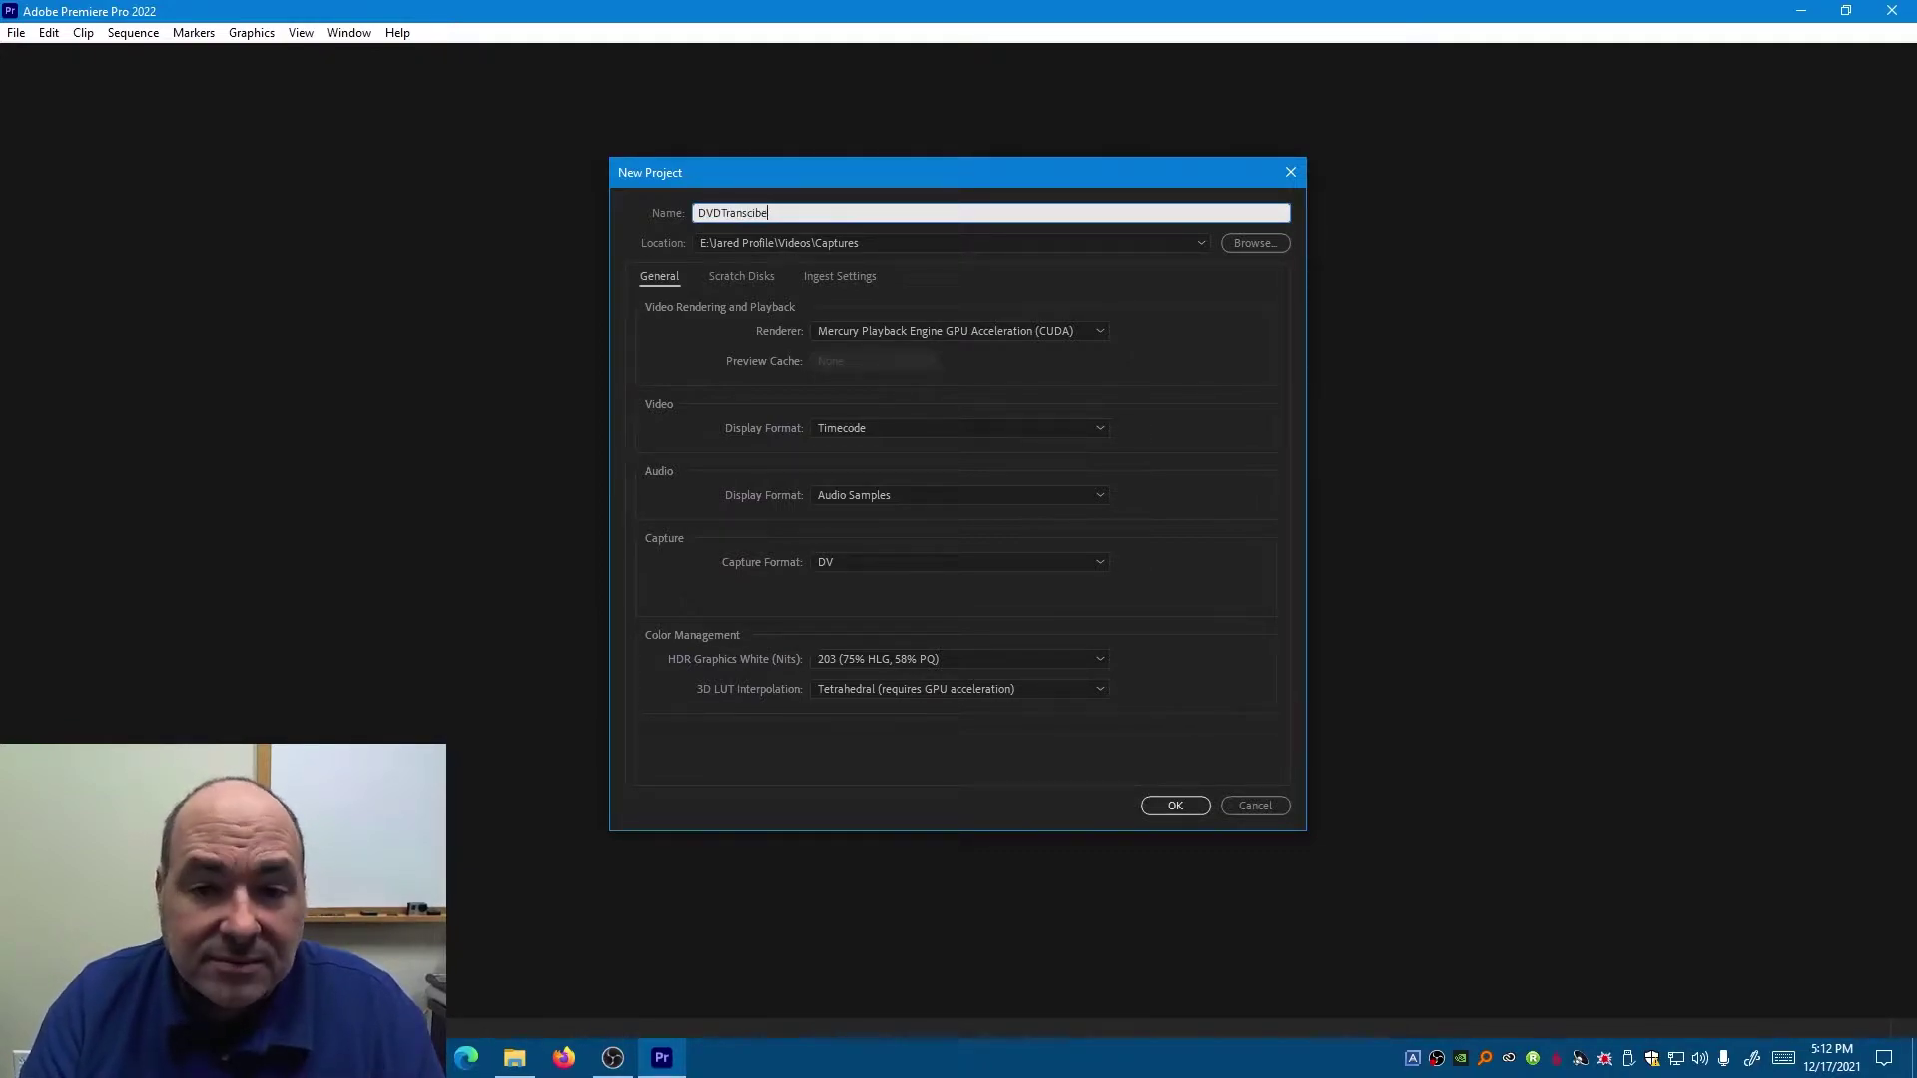
left_click(1234, 241)
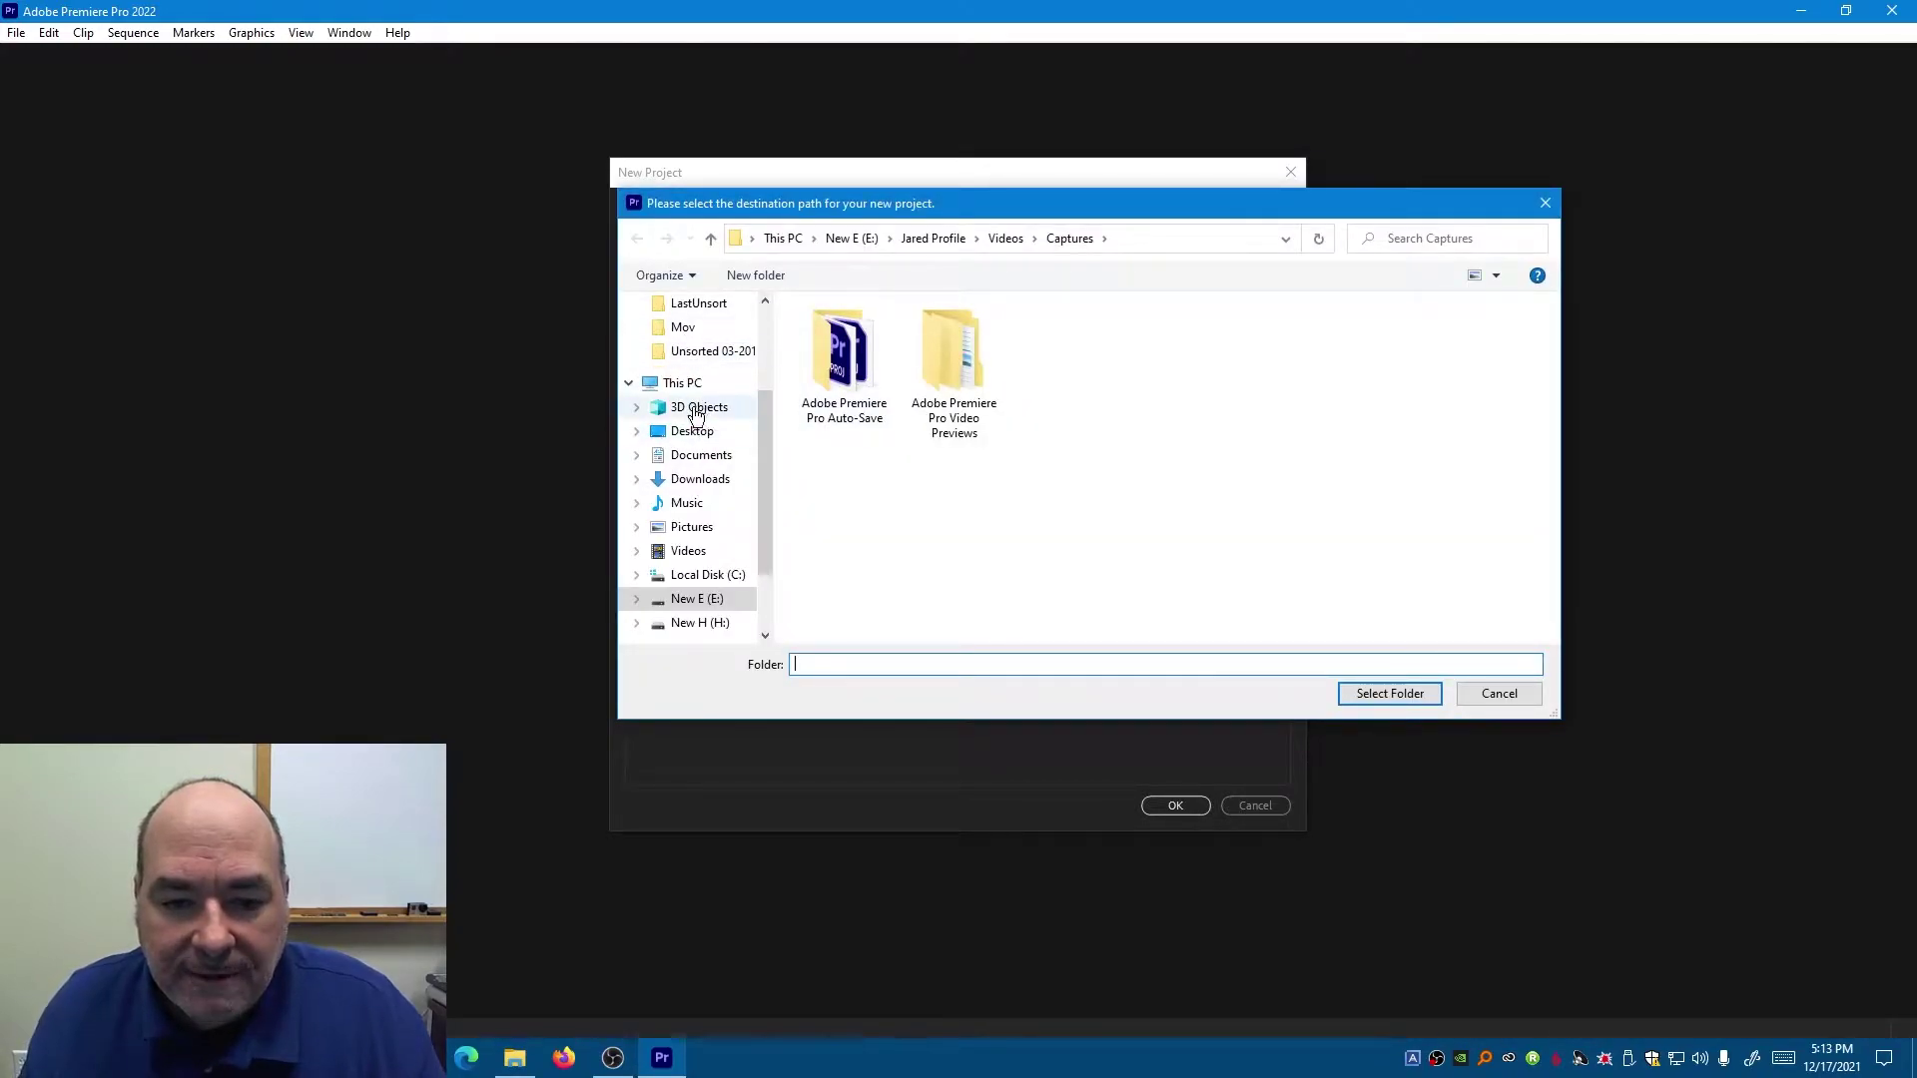
left_click(699, 435)
double_click(1052, 349)
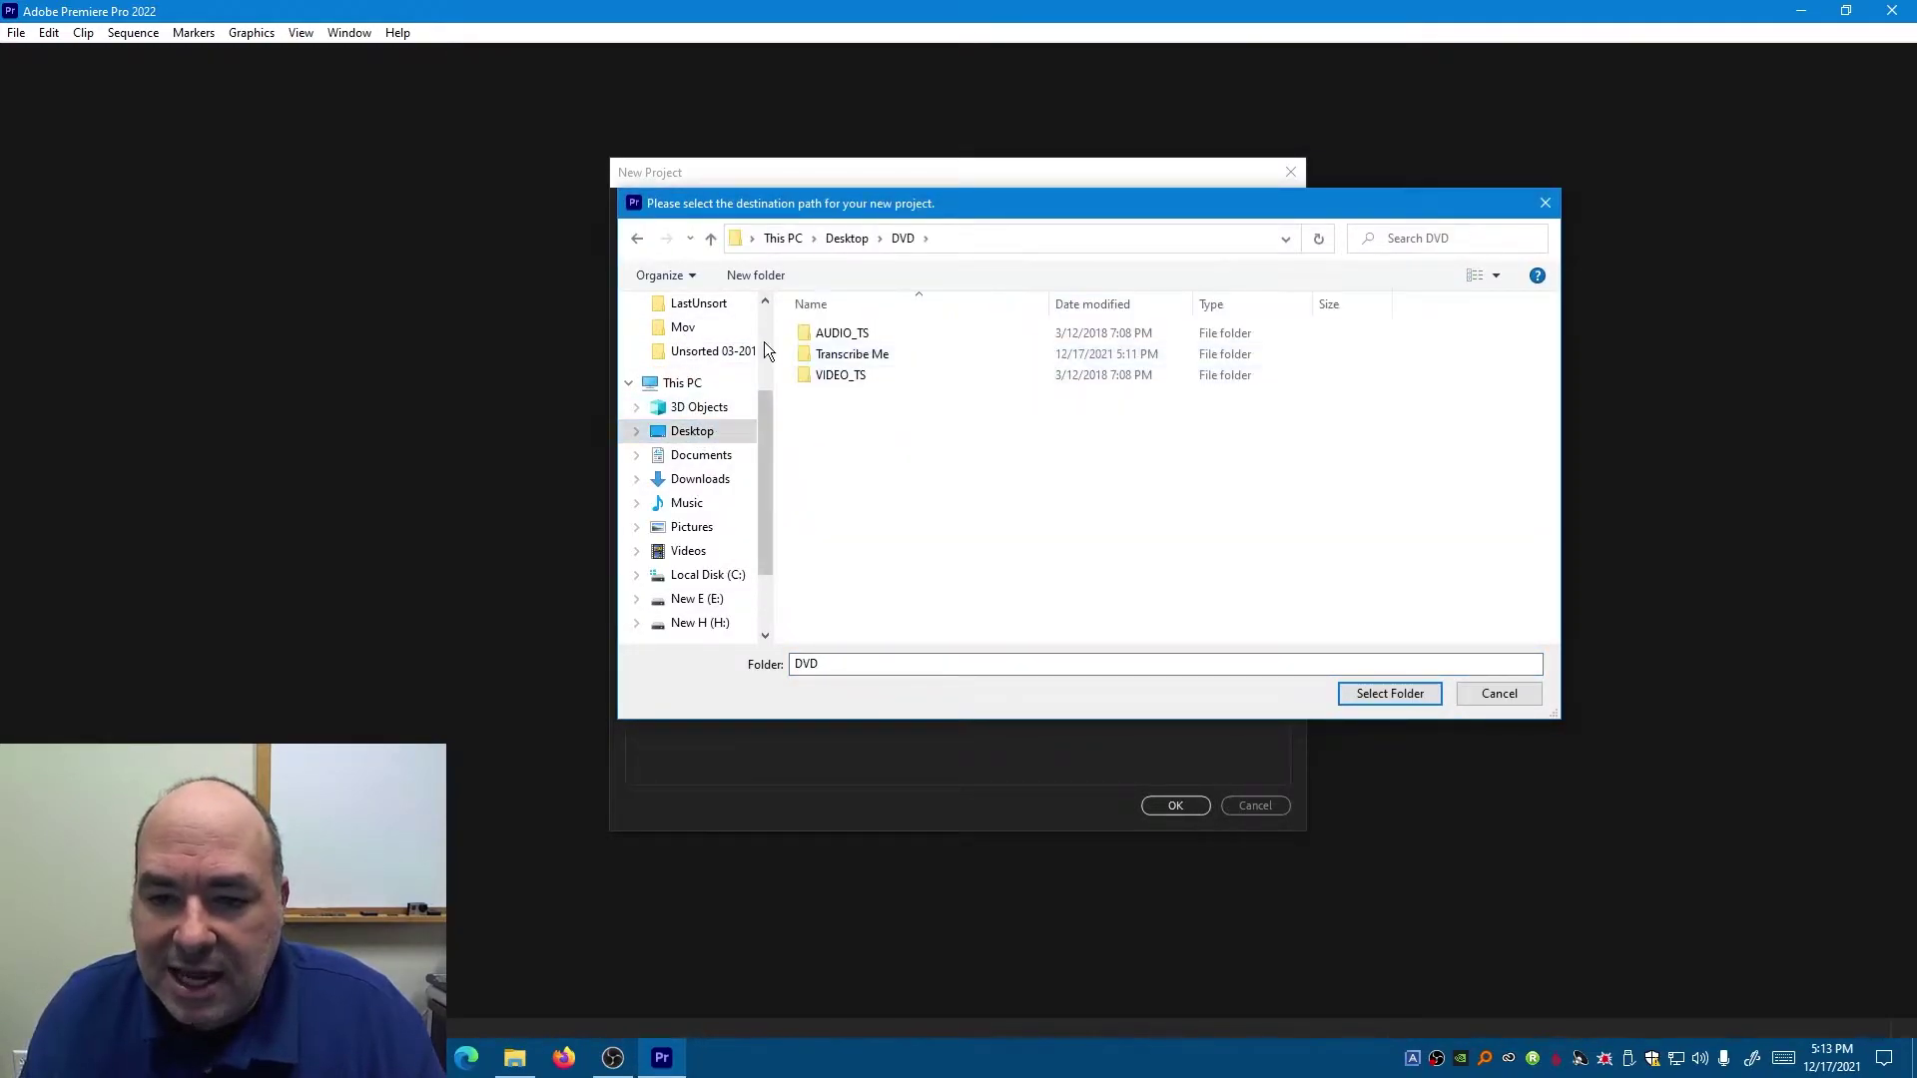
double_click(848, 356)
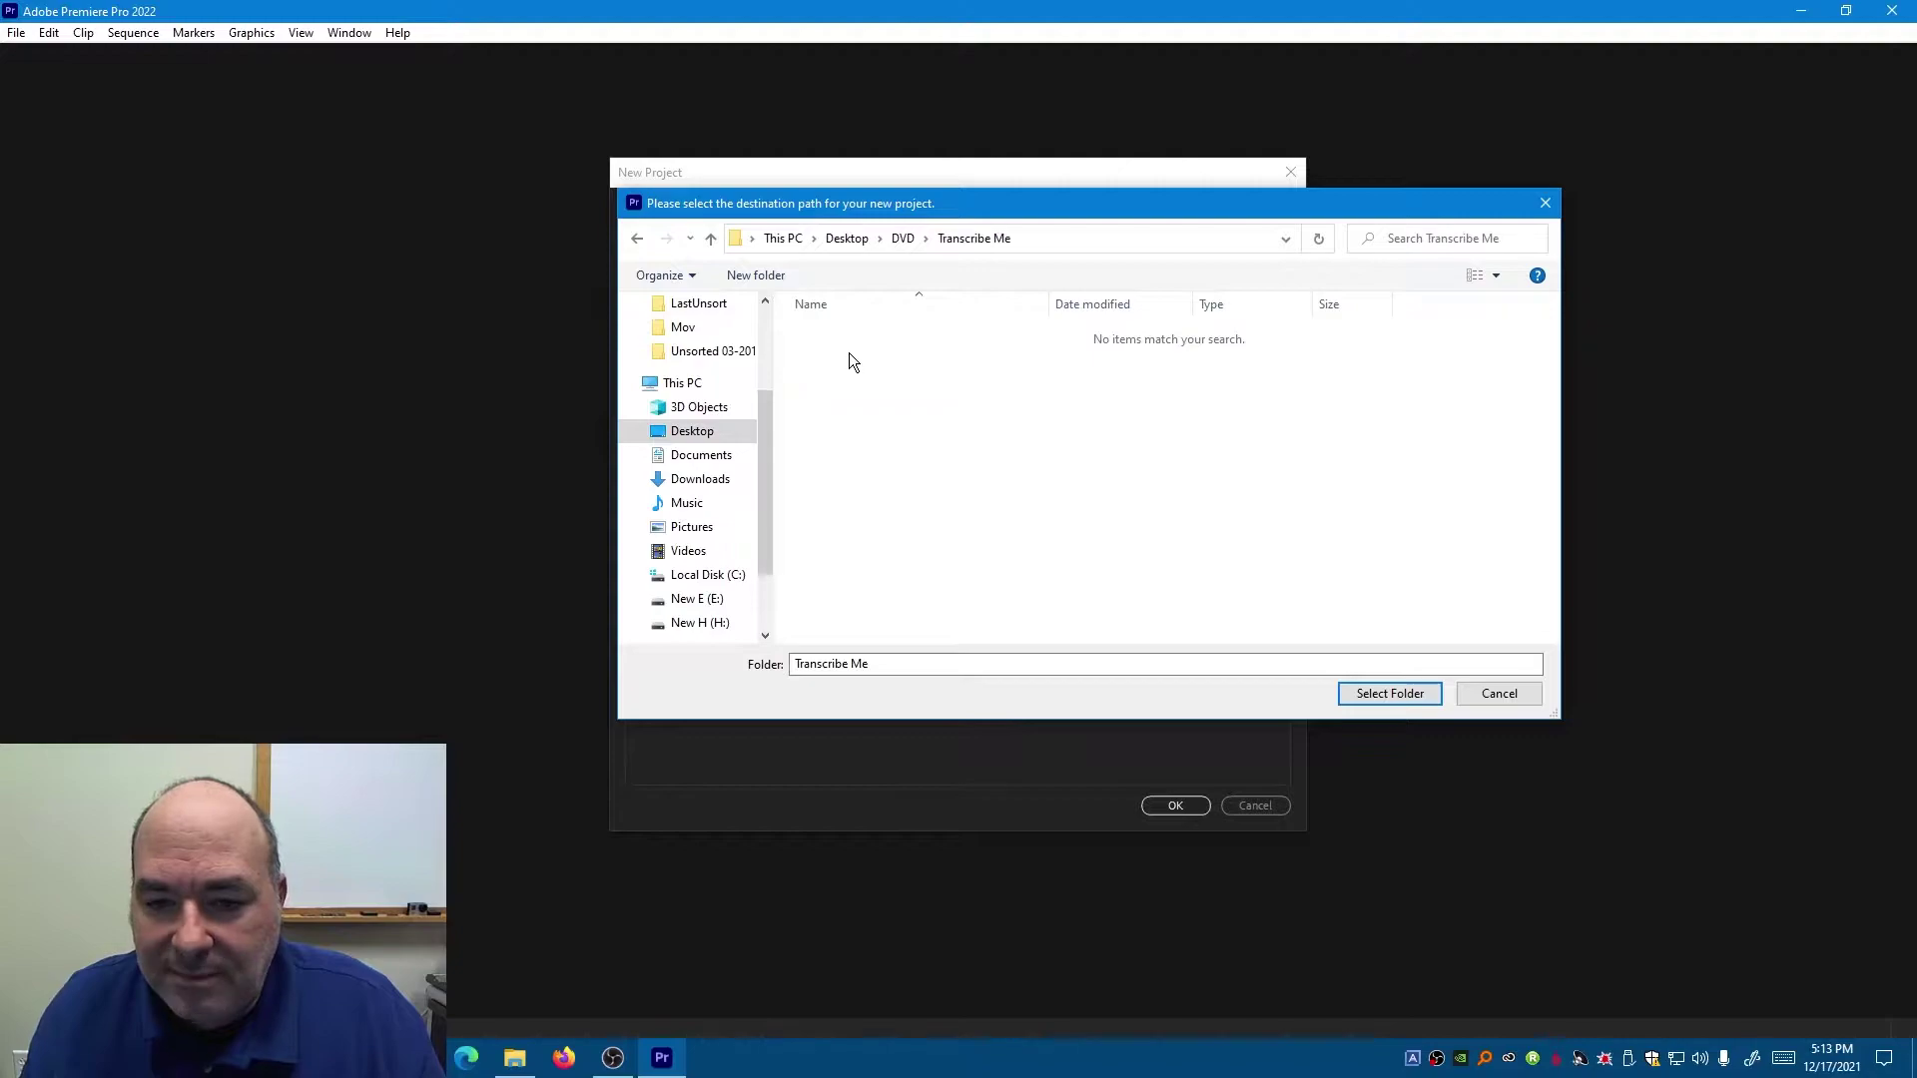
left_click(1375, 693)
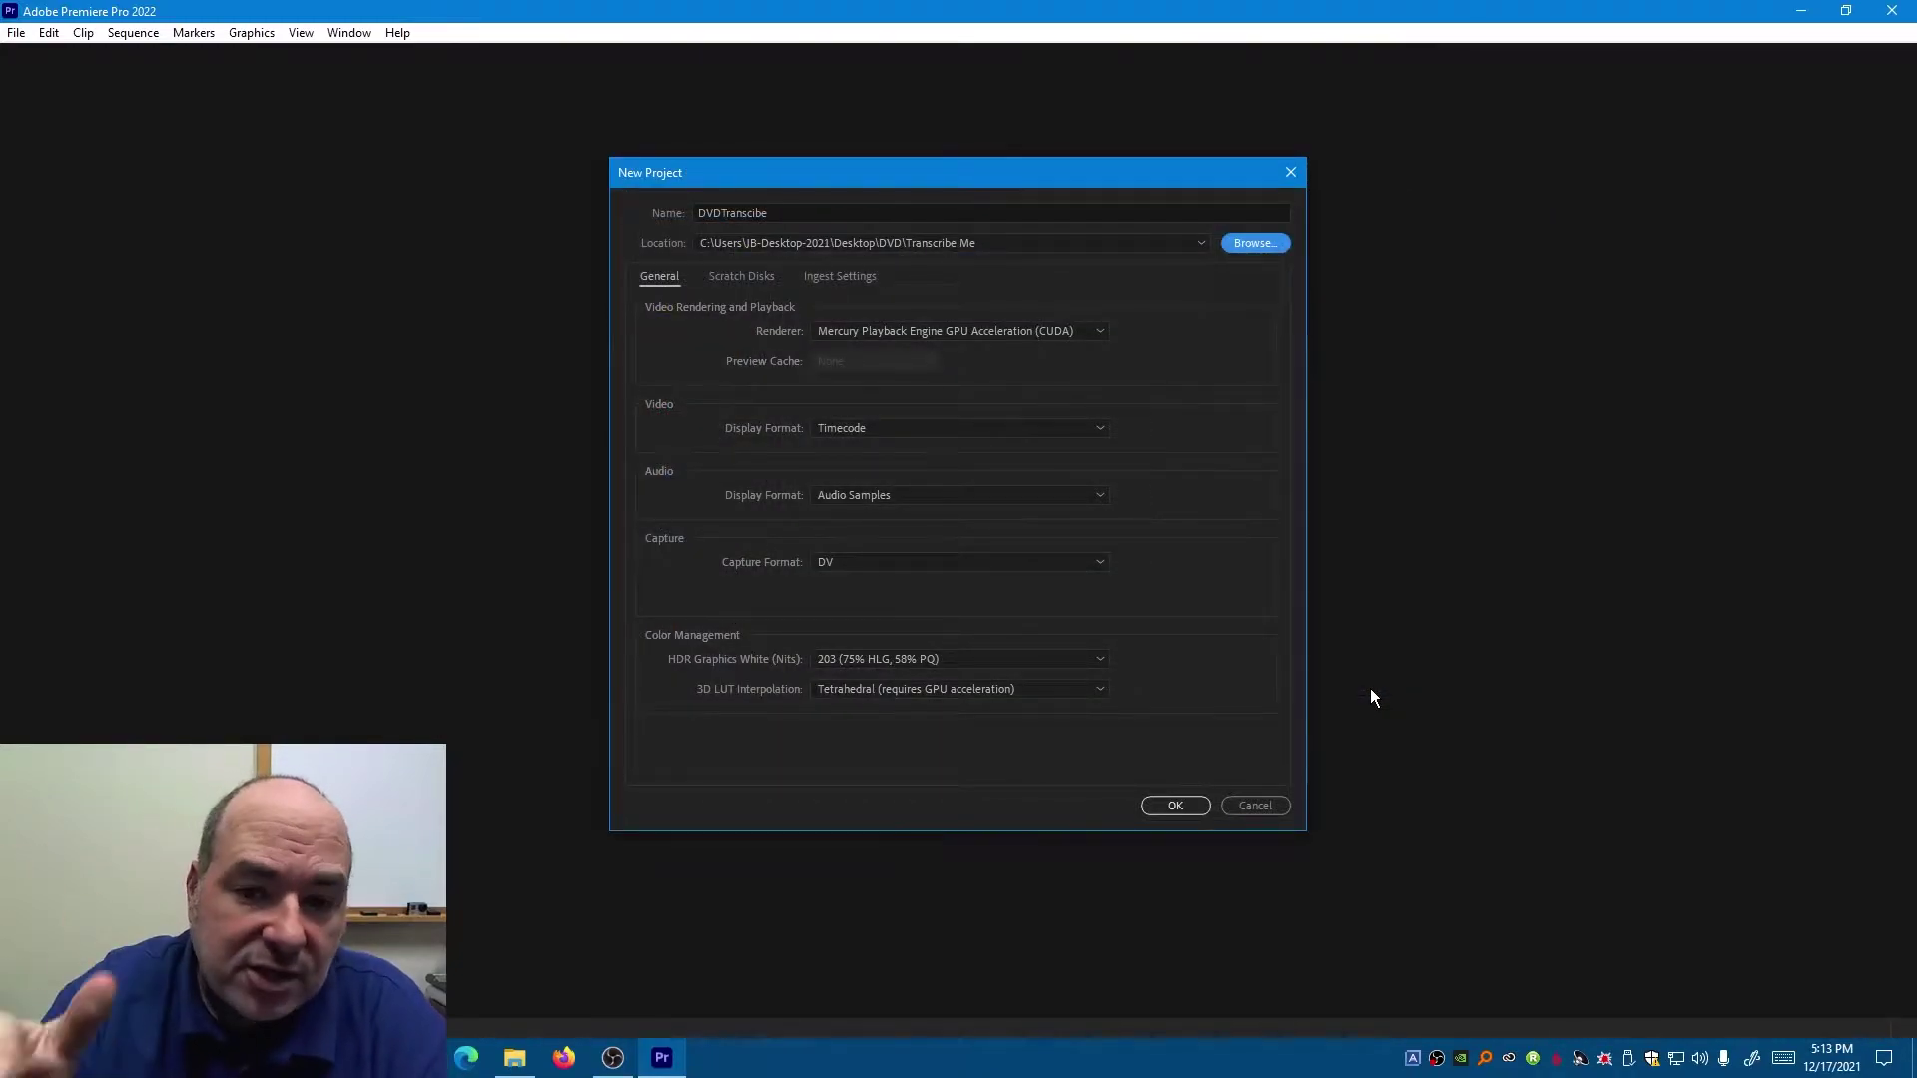
left_click(1158, 804)
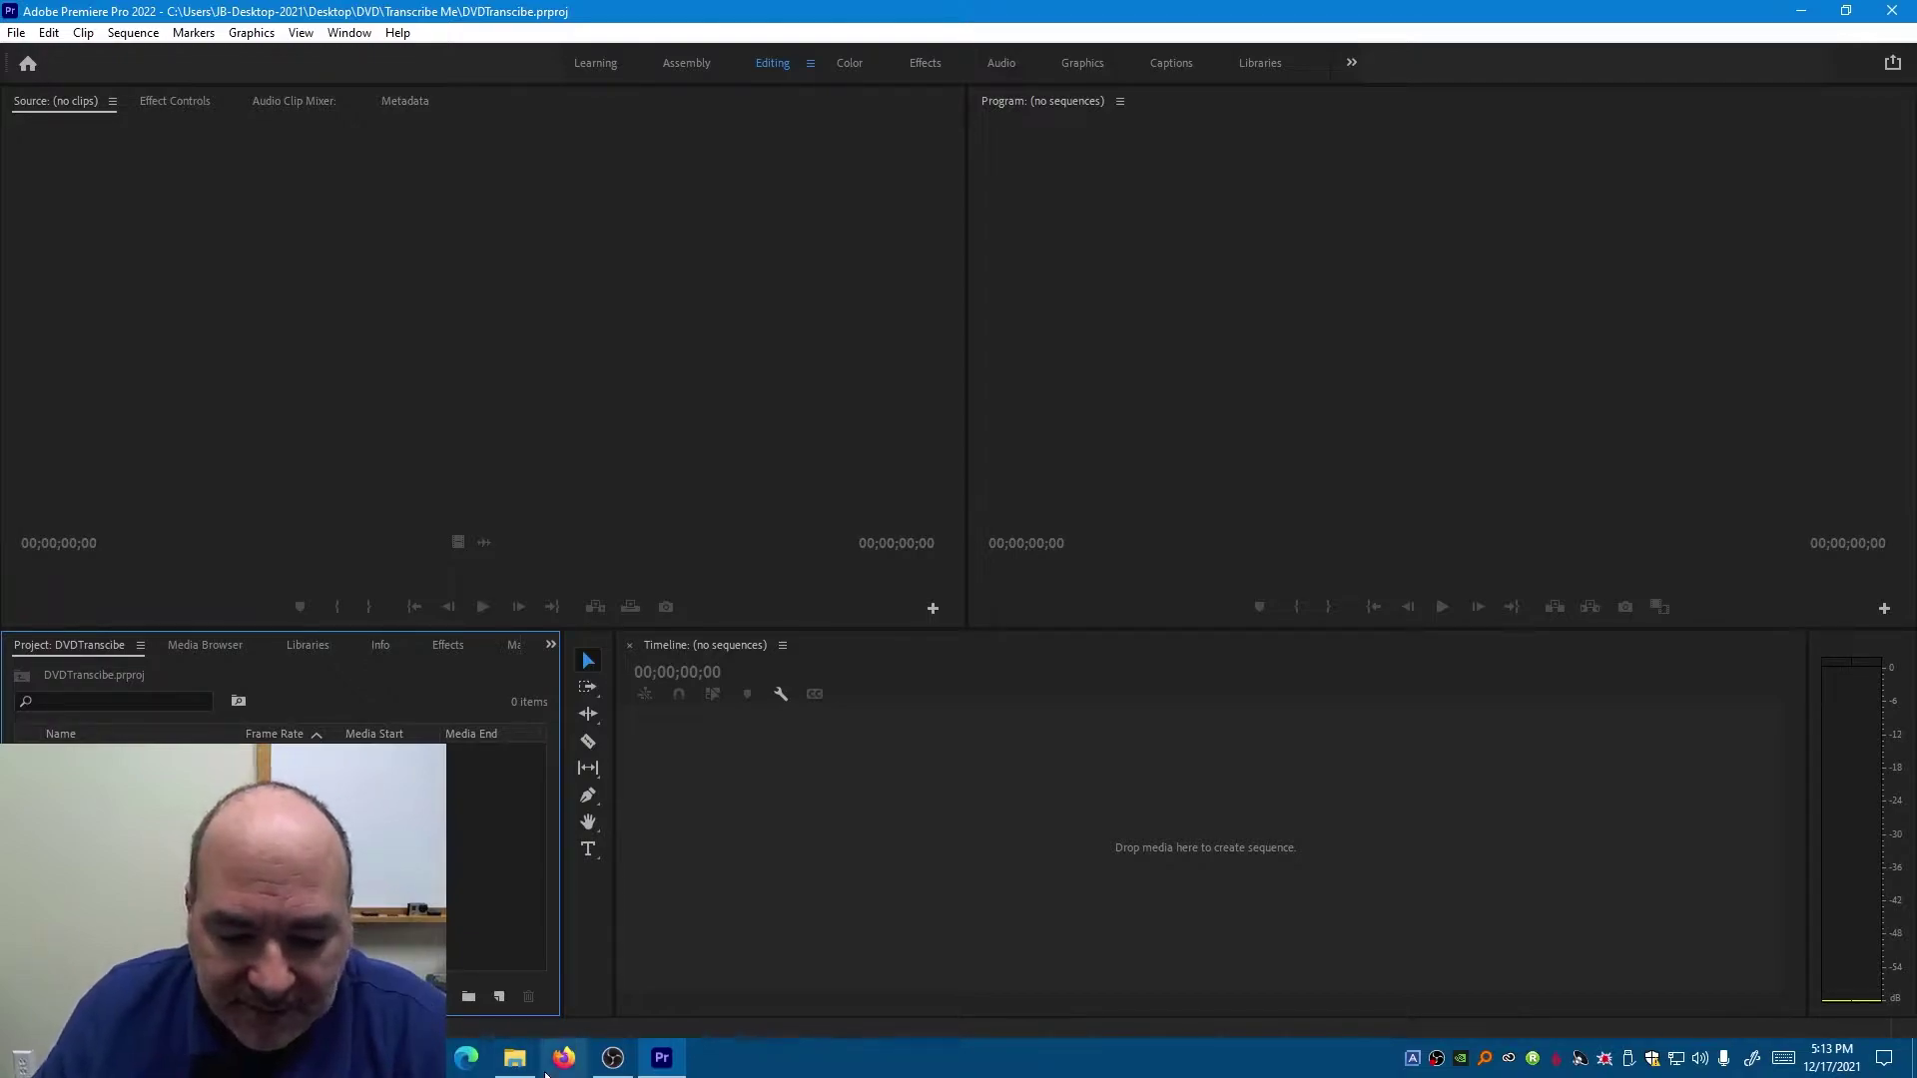
Import Title 1.mp4 from the Transcribe Me folder into the project and create a sequence from the clip
left_click(515, 1058)
left_click_drag(843, 411, 250, 799)
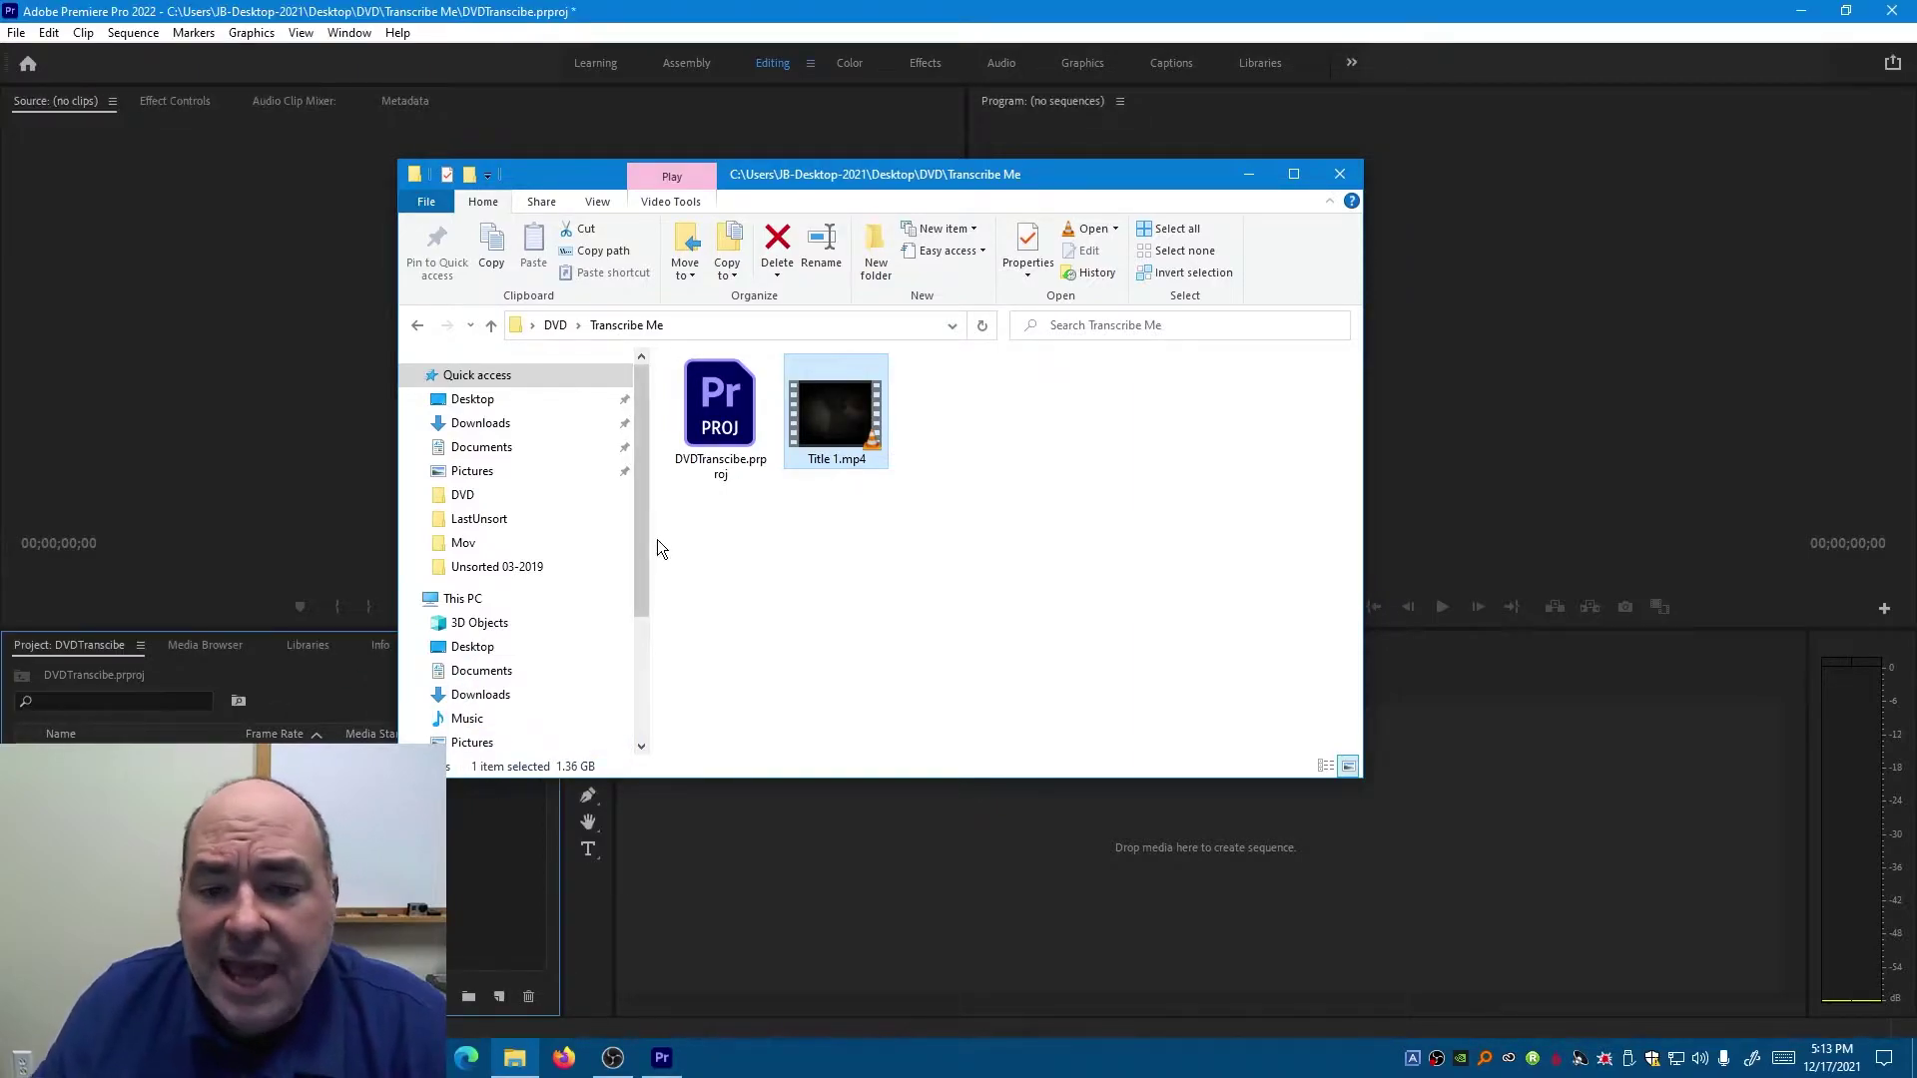
left_click(1242, 174)
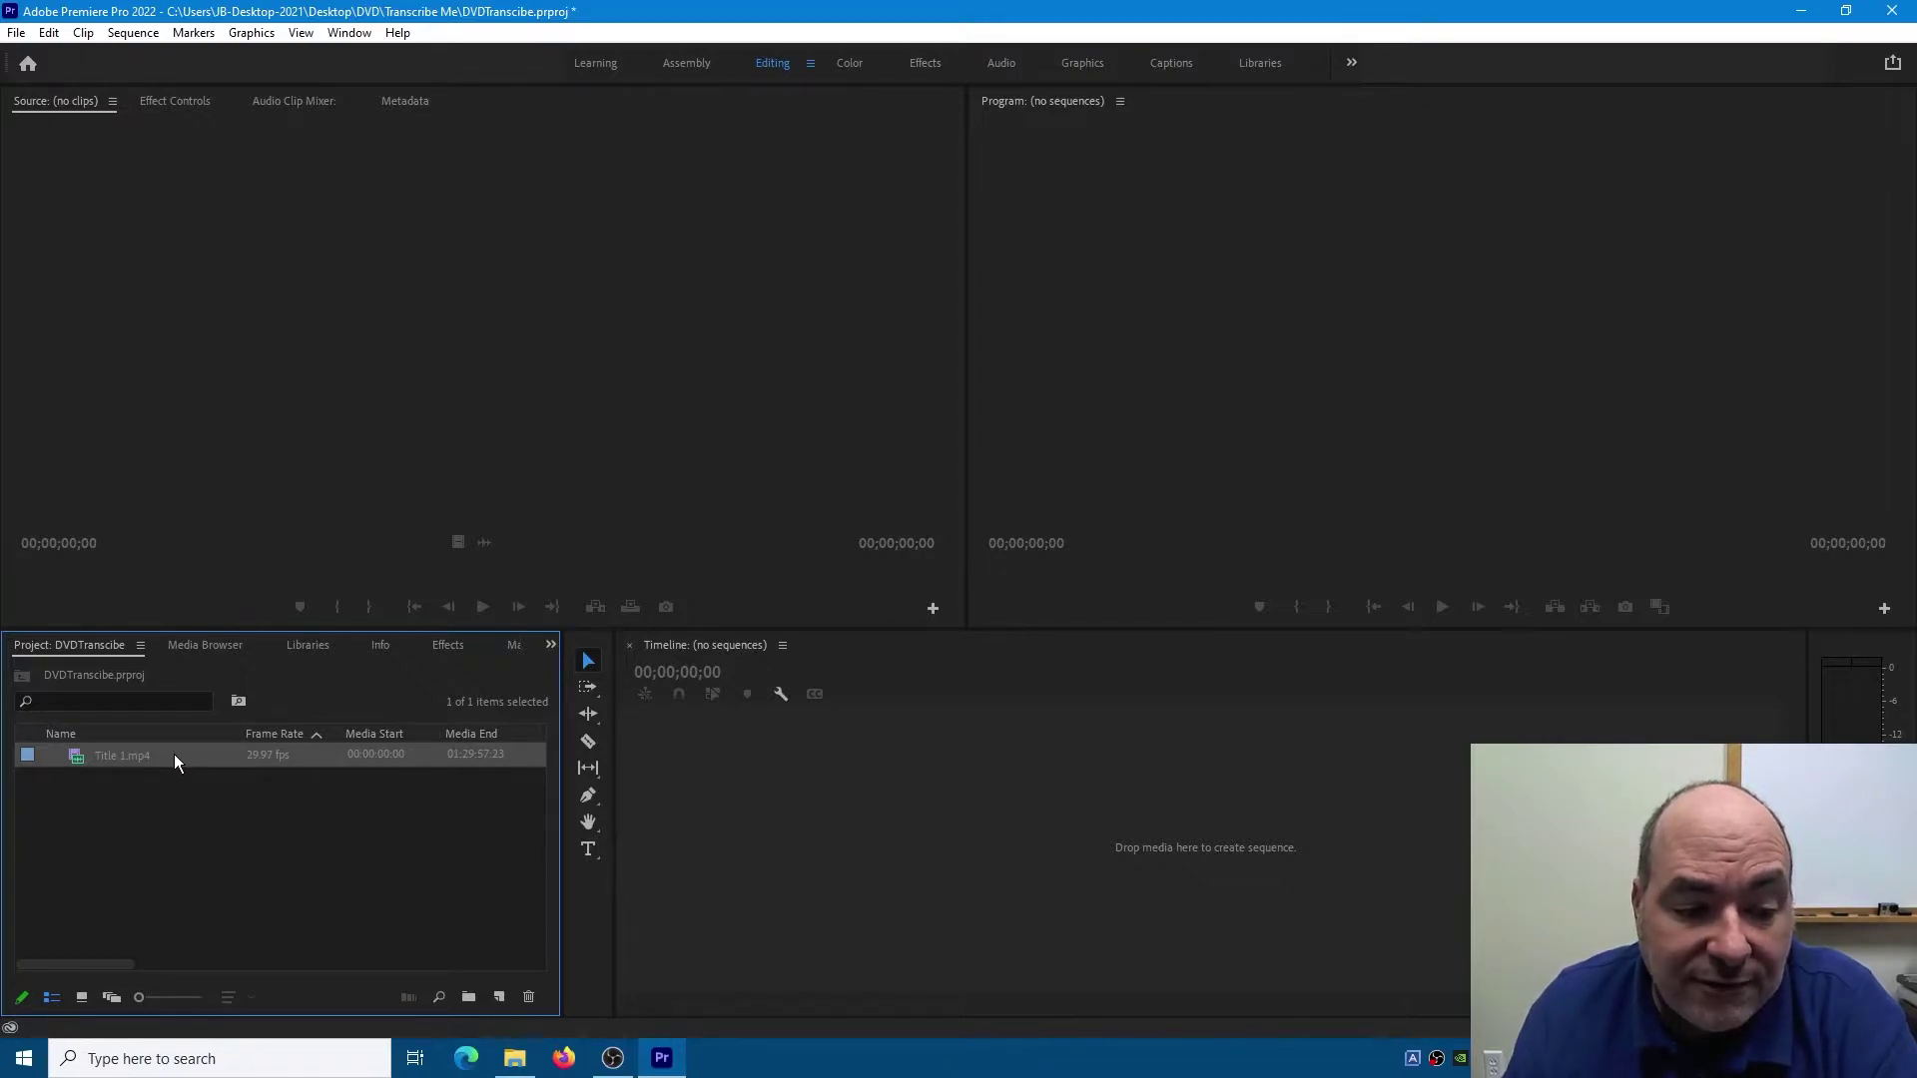
left_click_drag(174, 753, 739, 787)
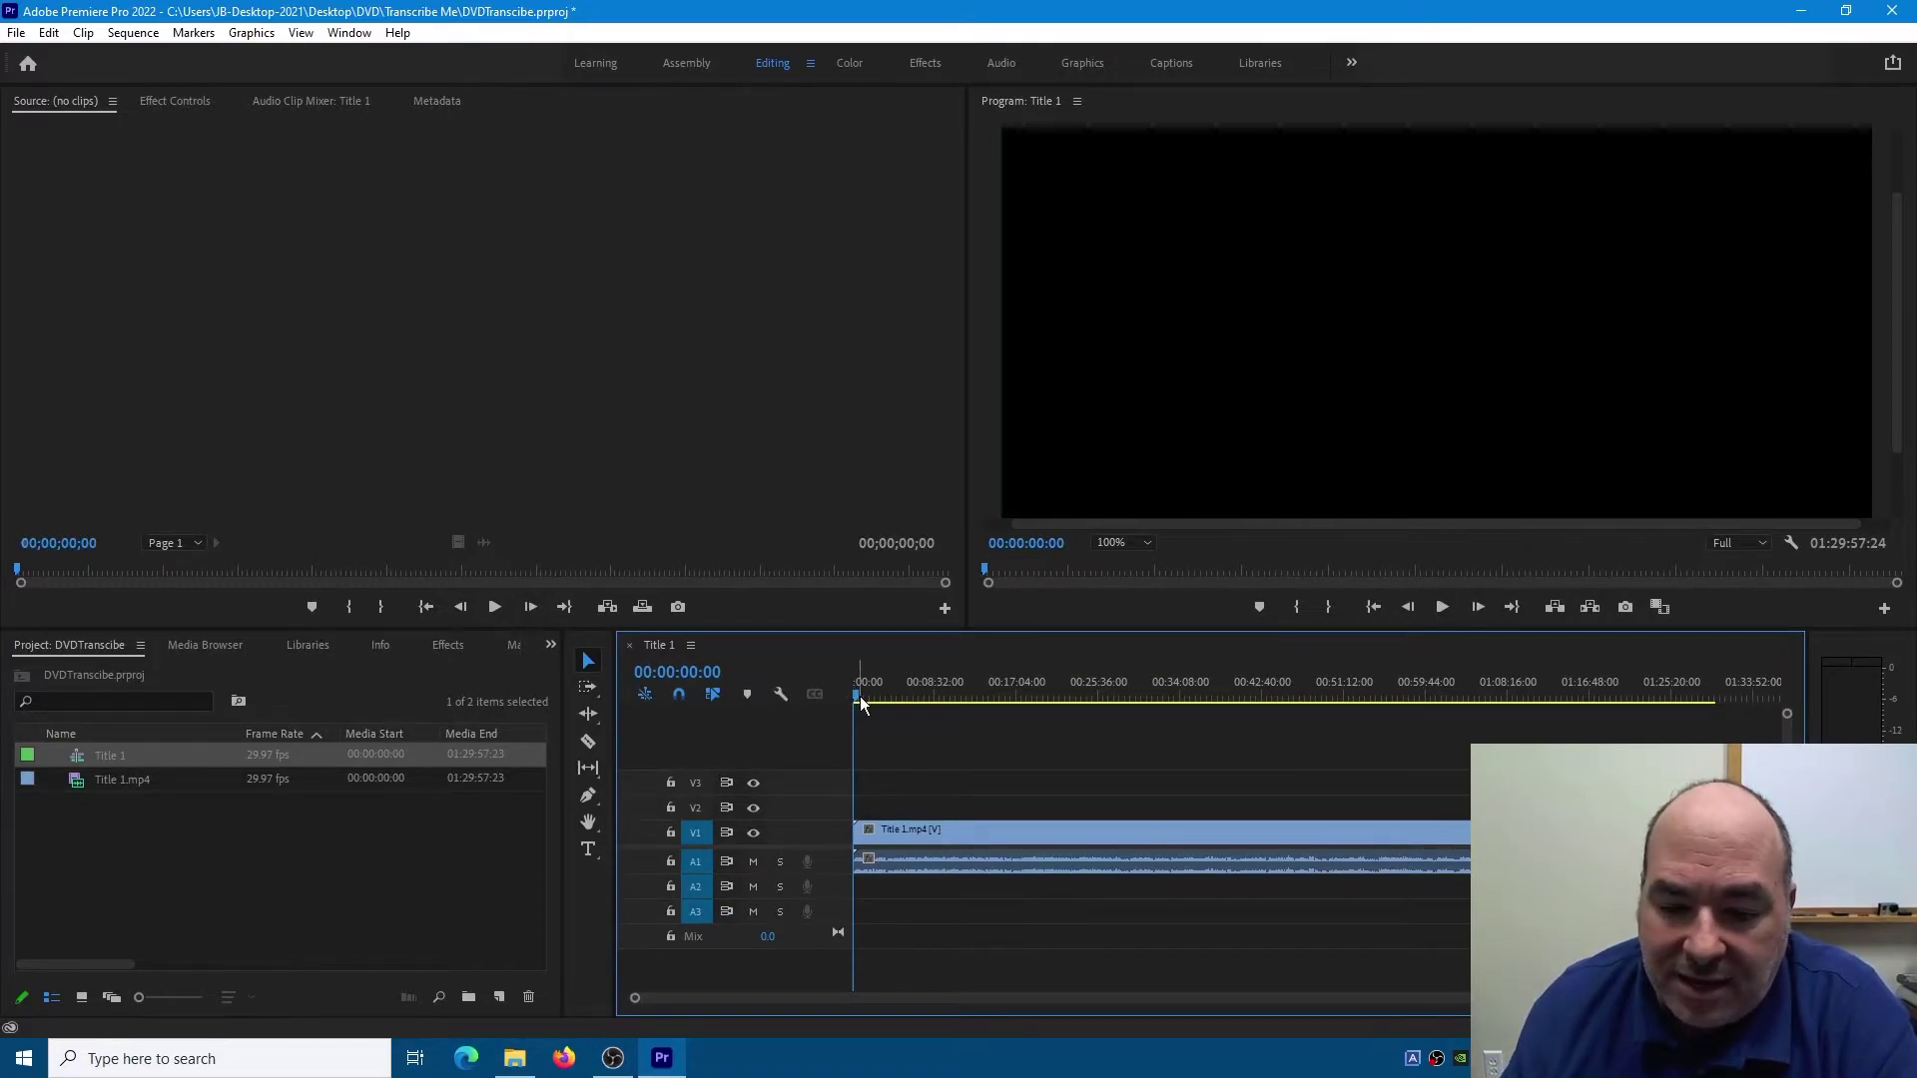
Scrub through the sequence to preview the footage, with the program picture's zoom level set to Fit
left_click_drag(860, 697, 1369, 697)
left_click(1126, 545)
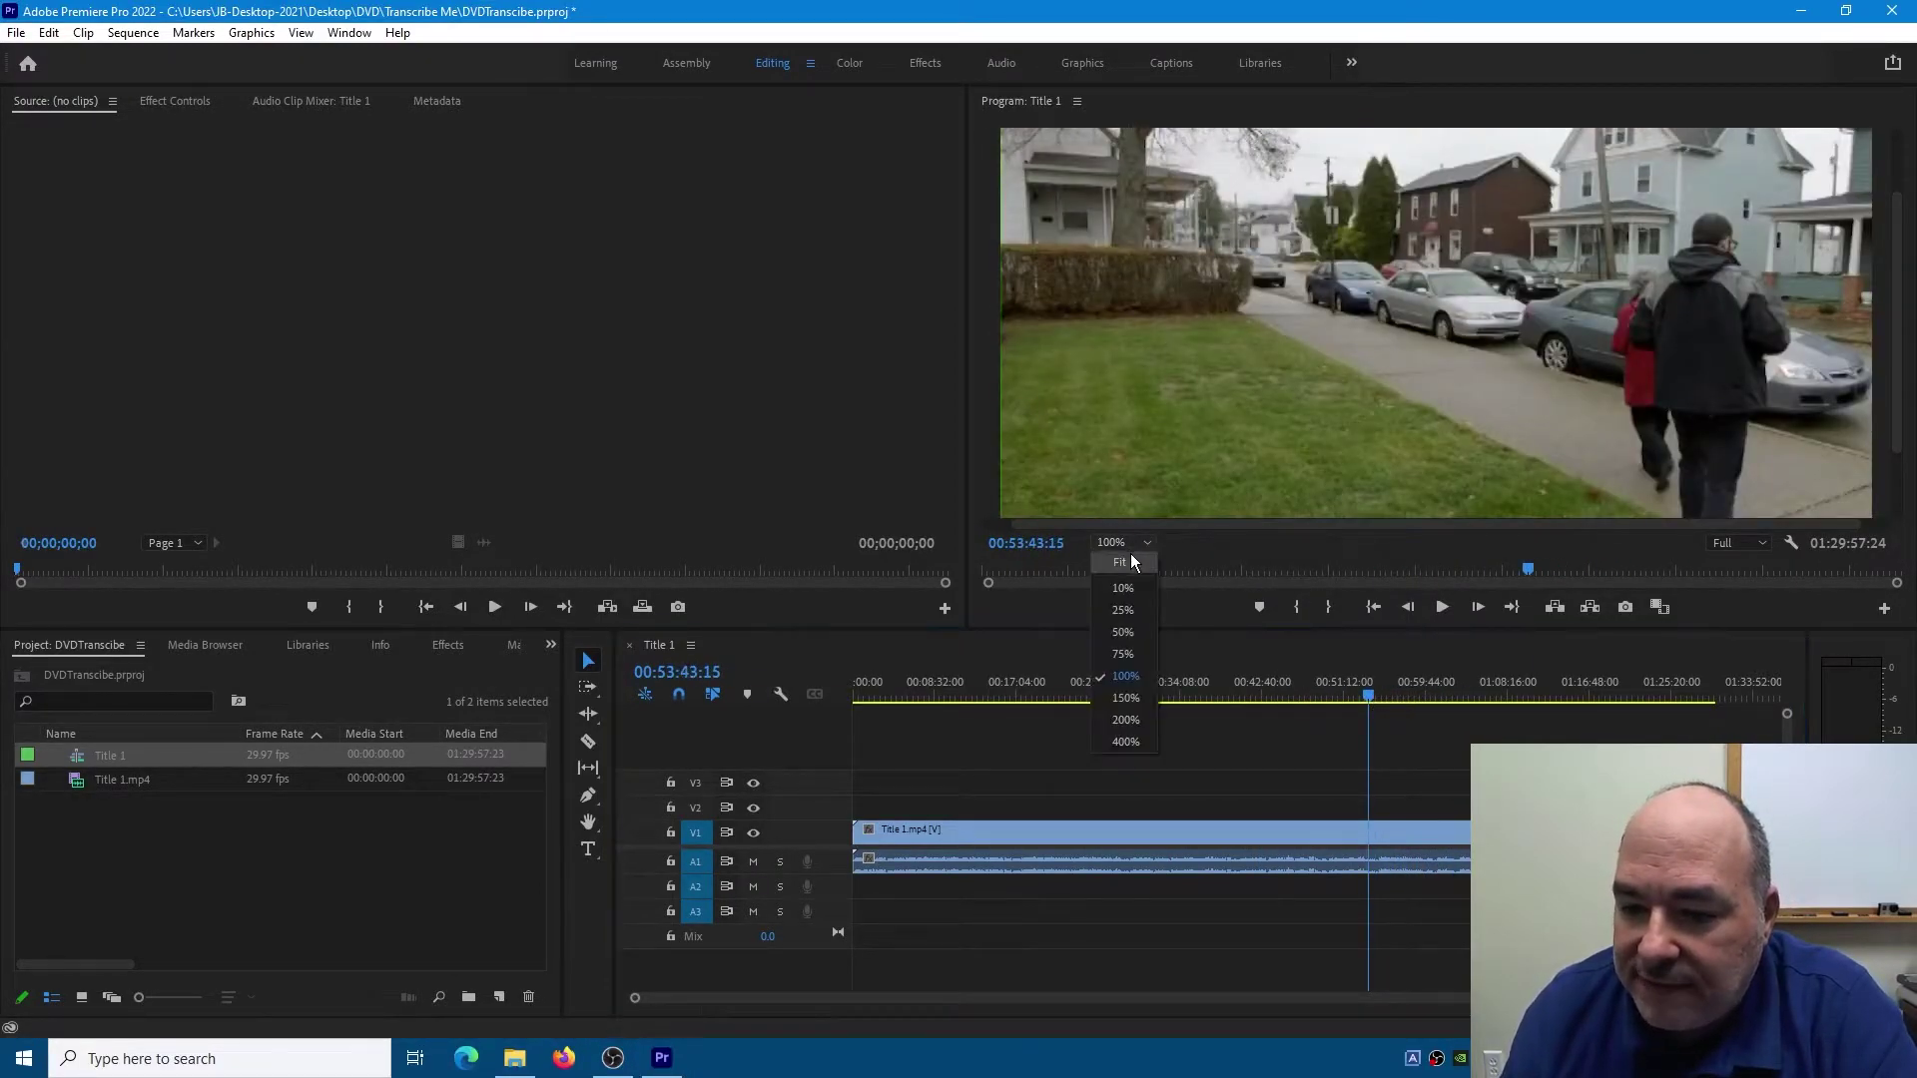
left_click(1127, 561)
left_click_drag(1360, 711, 1207, 667)
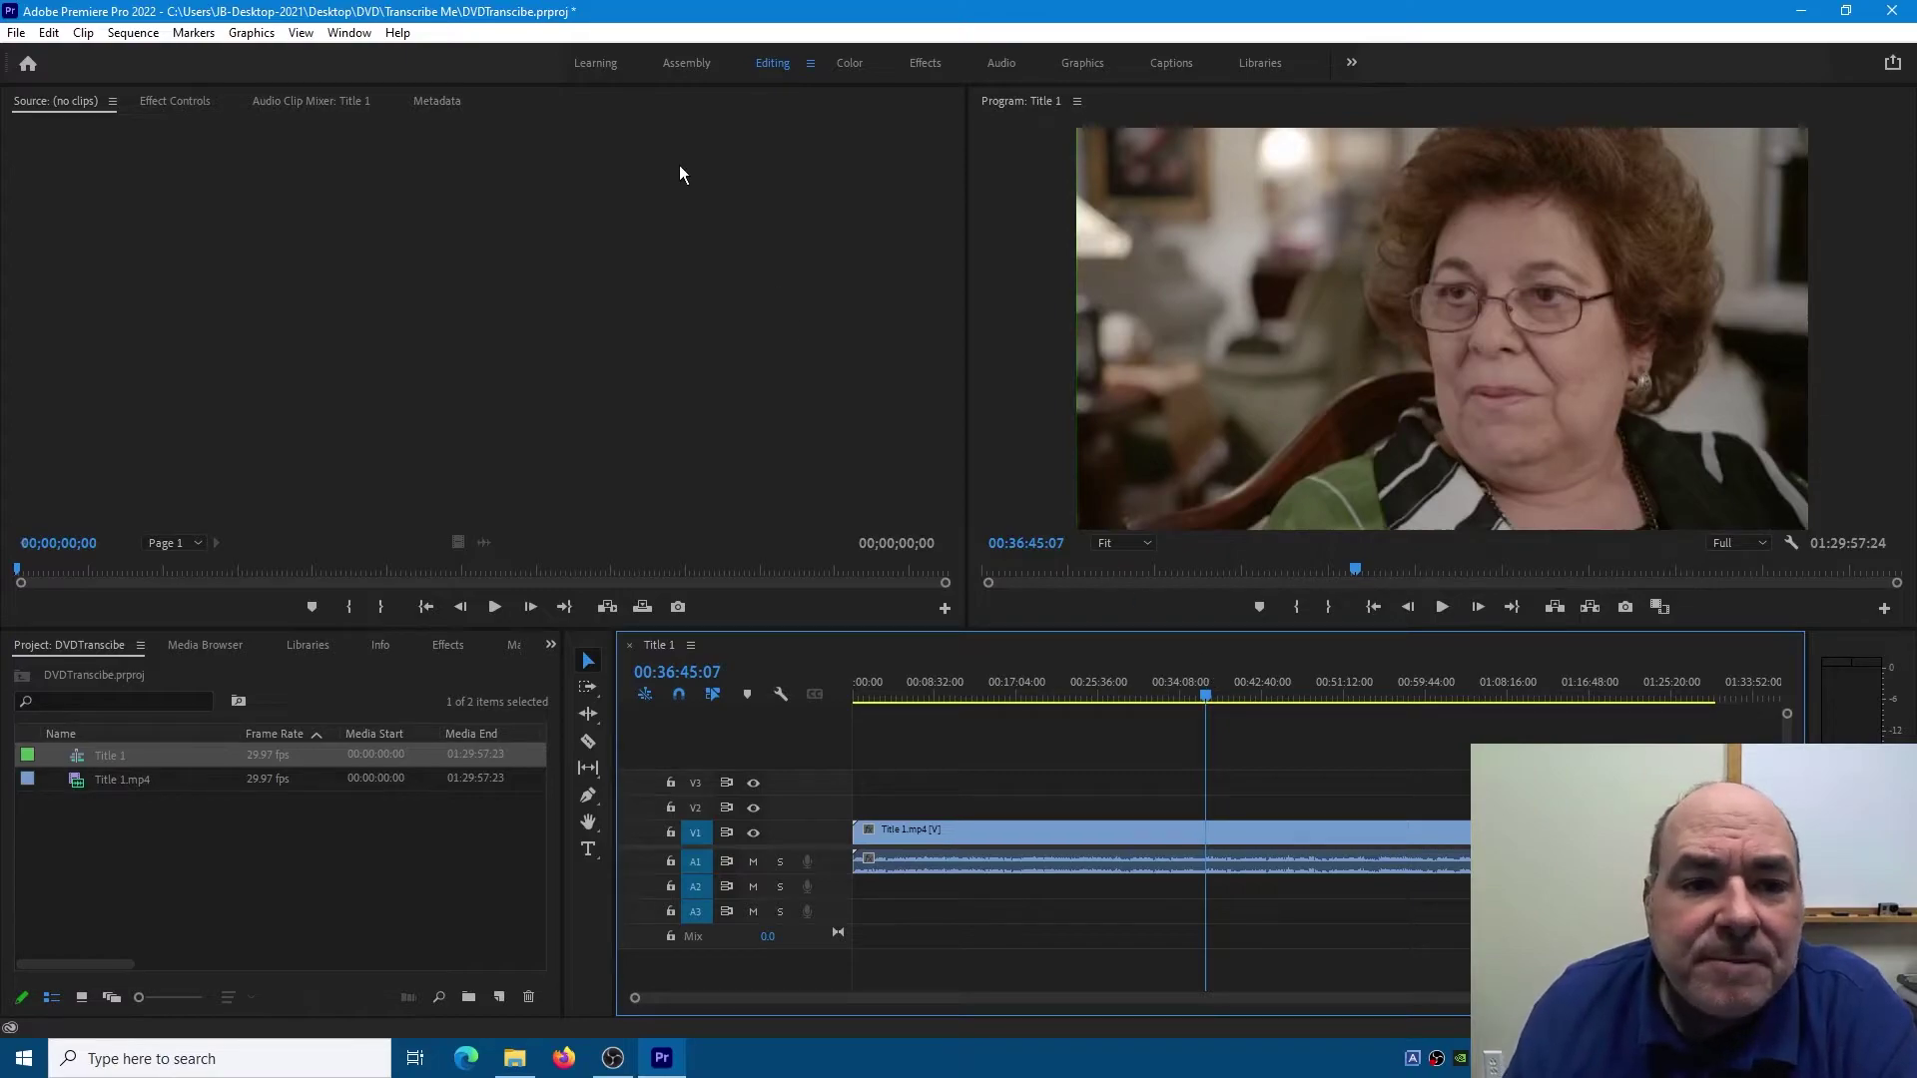
Transcribe the whole Title 1 sequence in English, analysing the audio of the Mix track
left_click(351, 33)
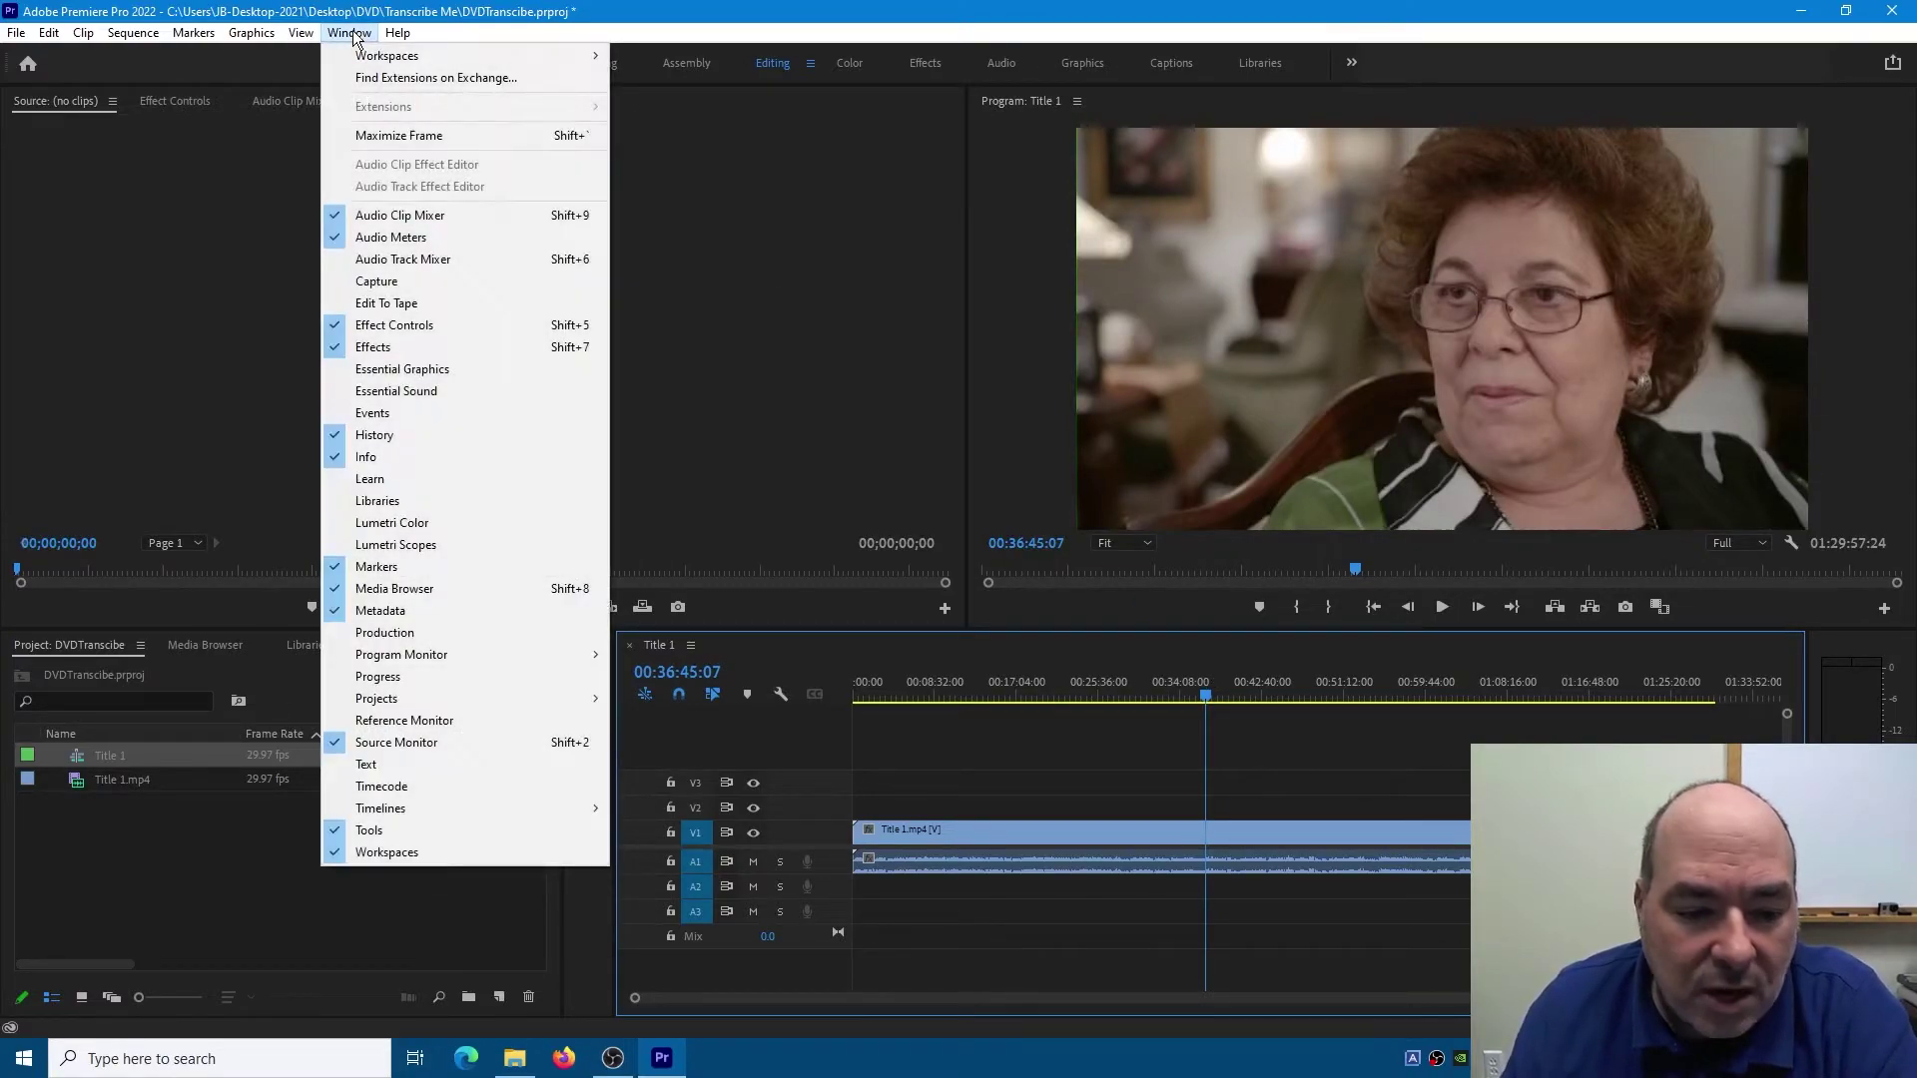
left_click(421, 761)
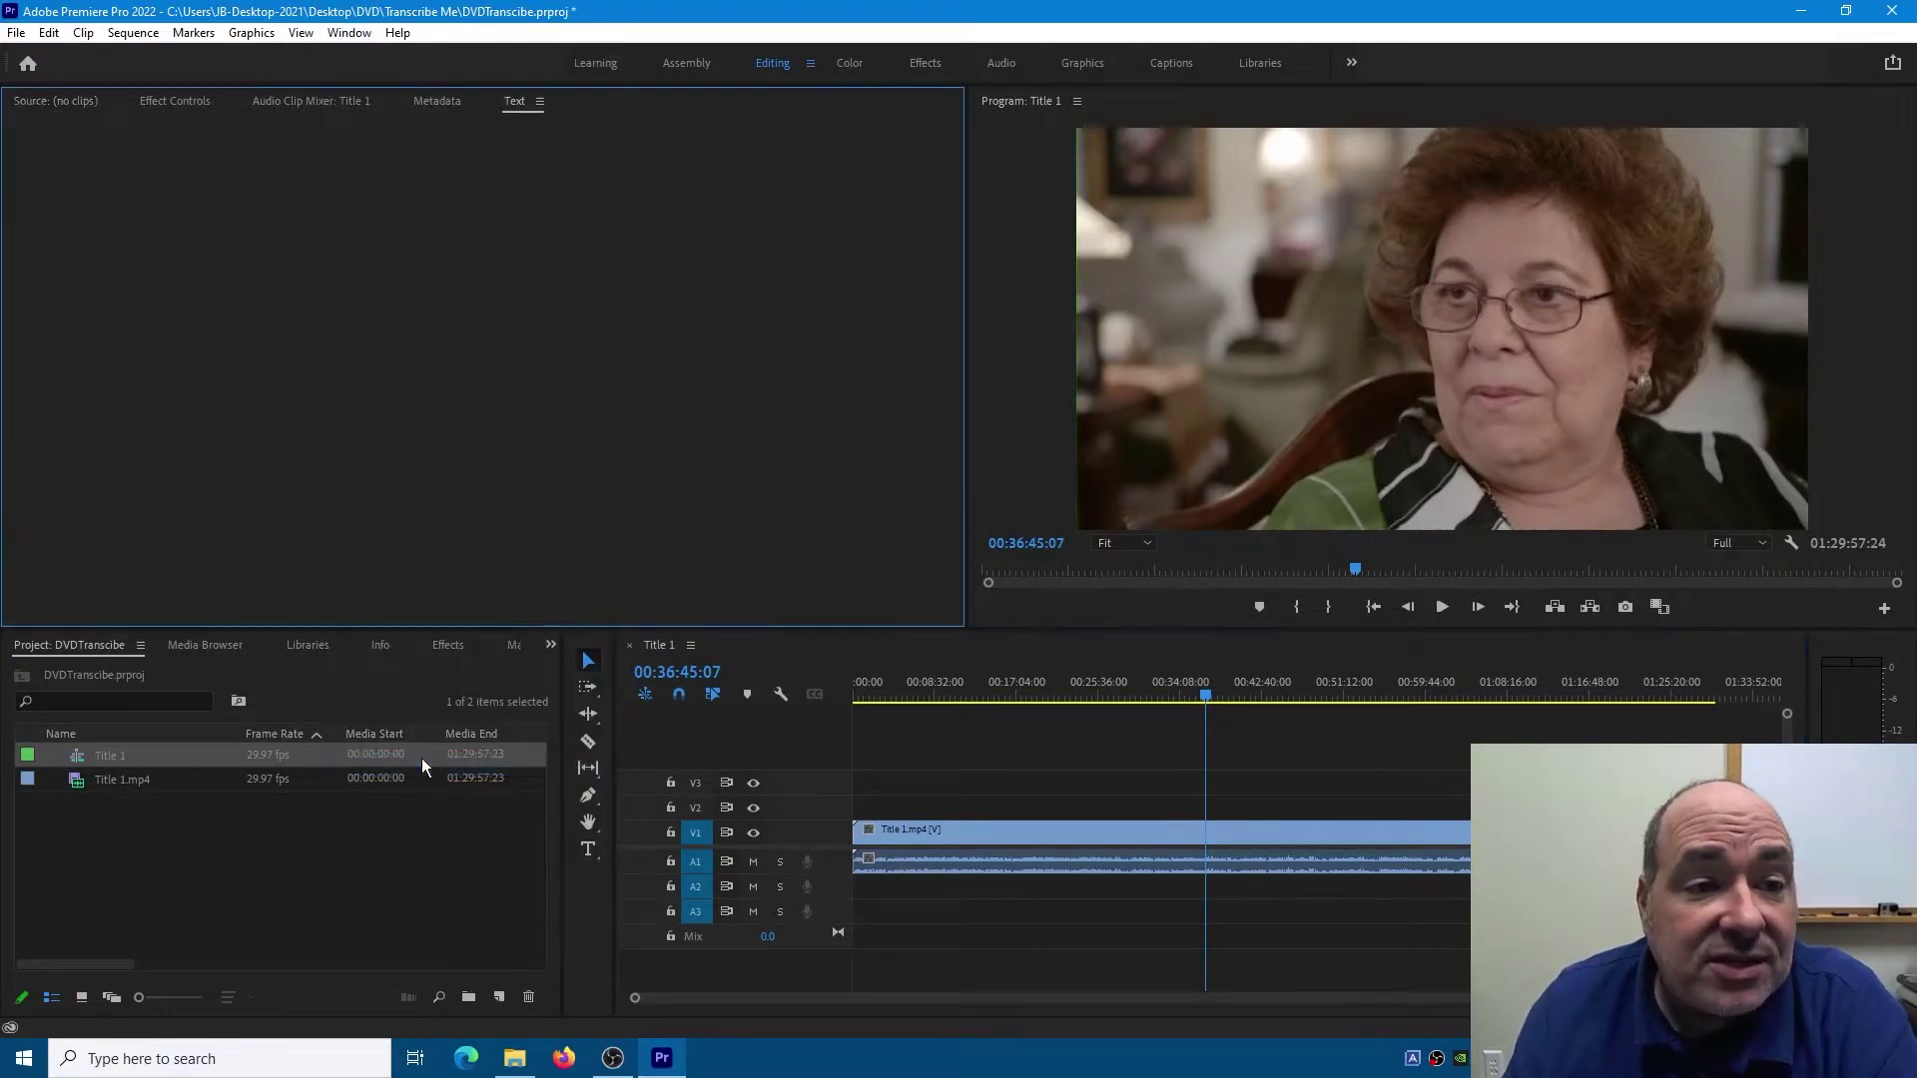
left_click(45, 129)
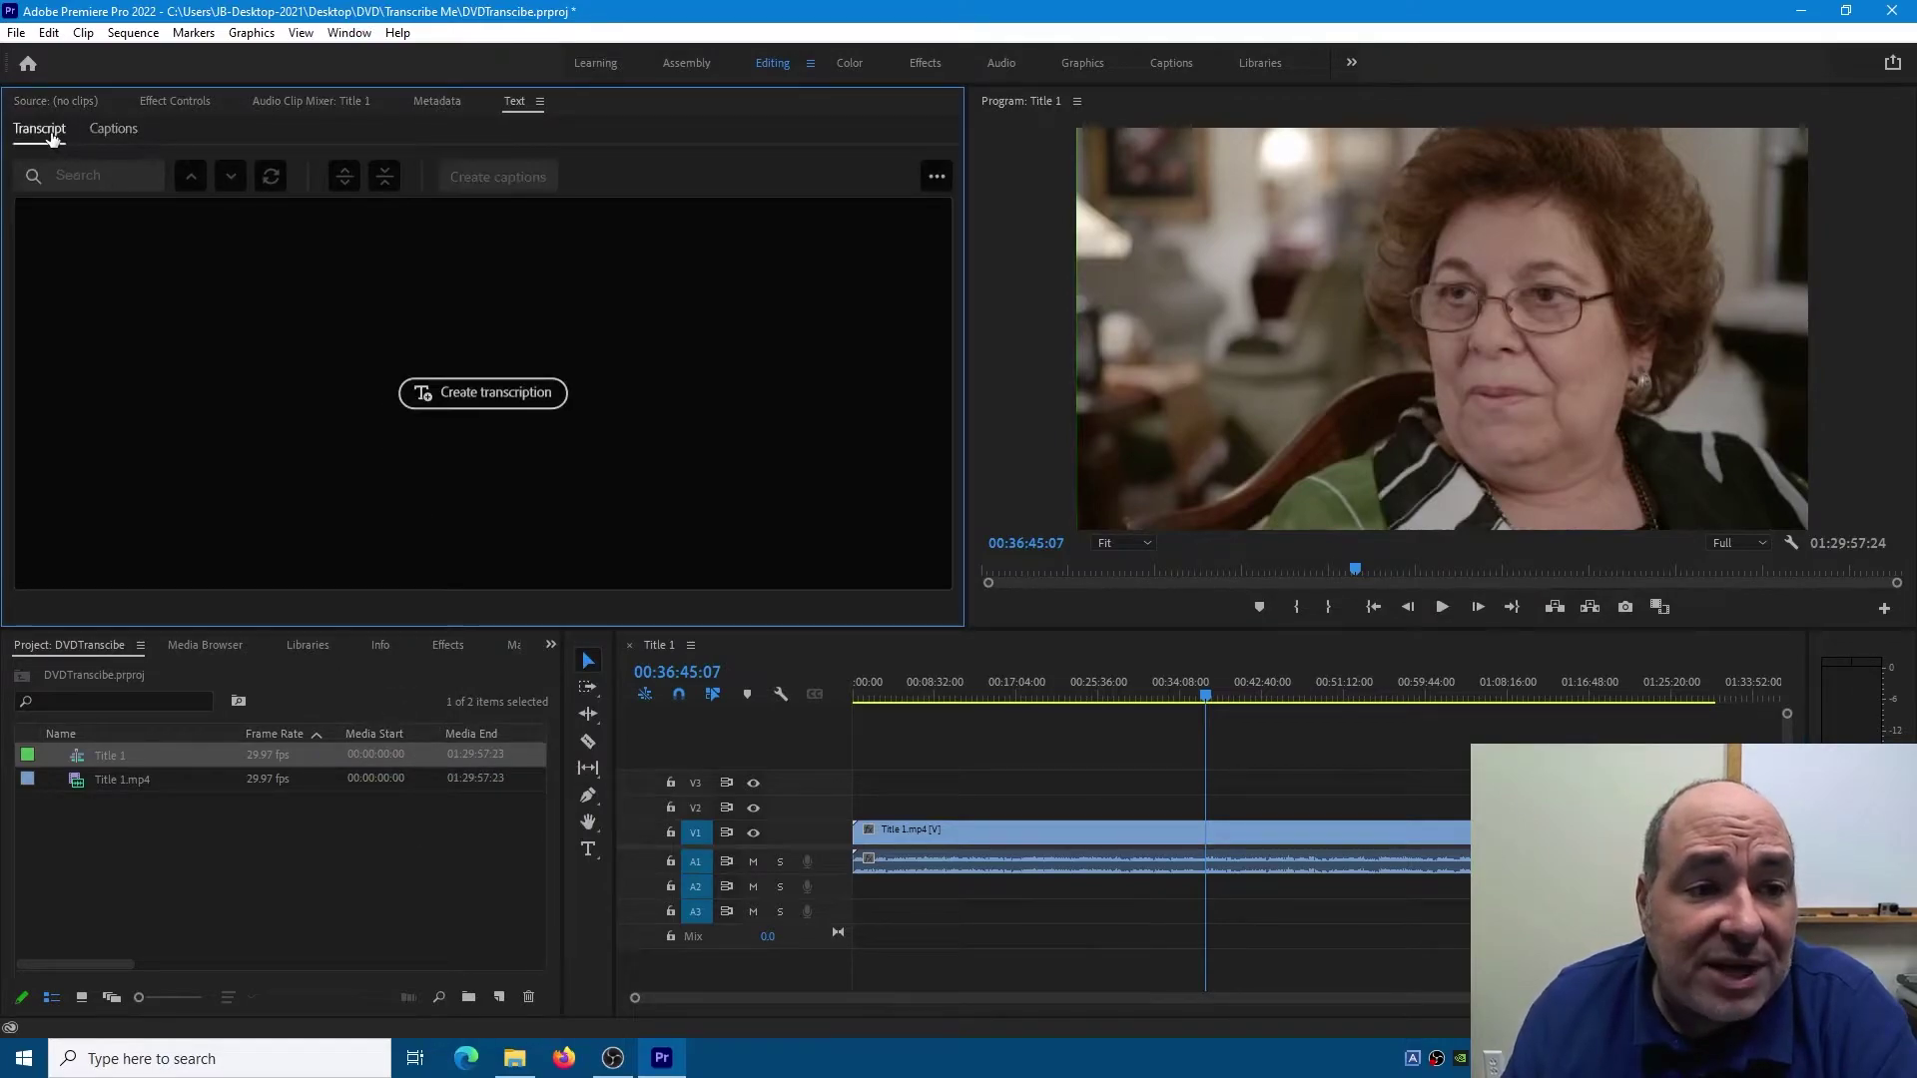
left_click(112, 139)
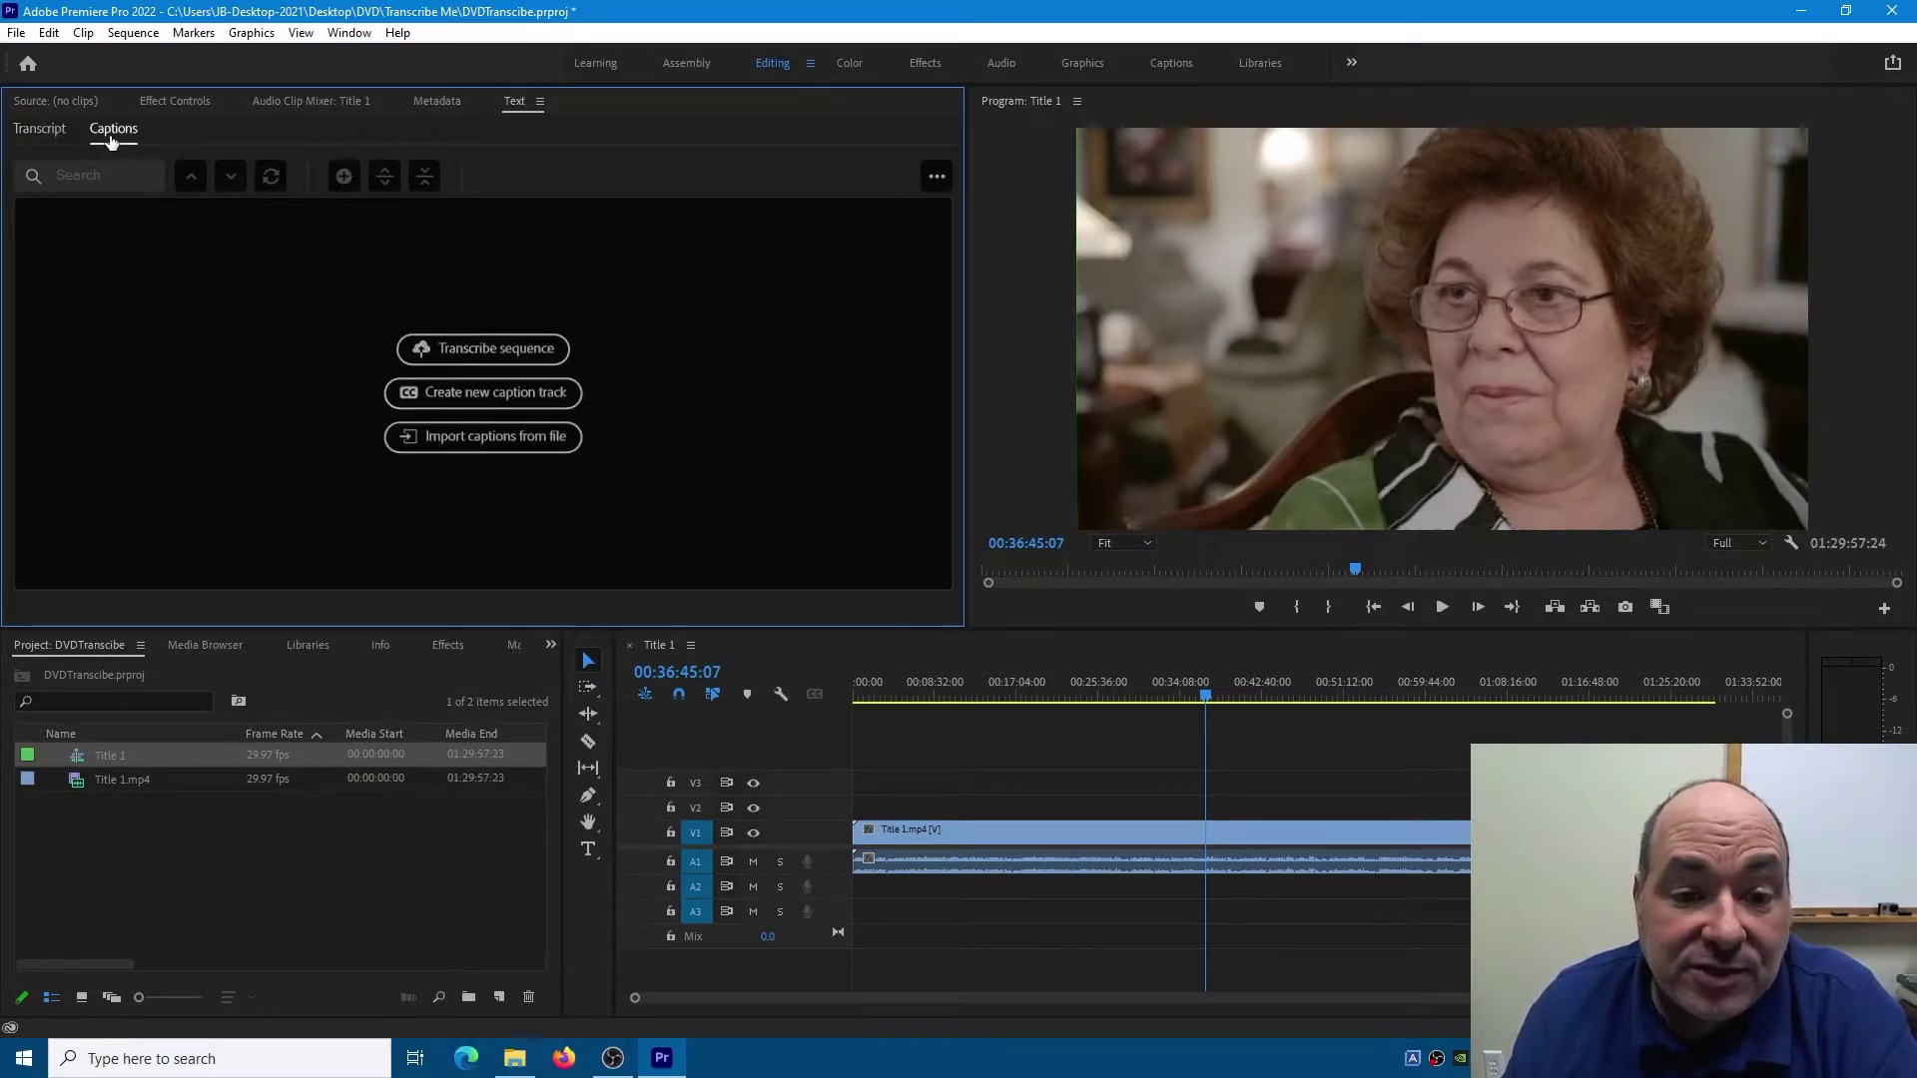
left_click(42, 130)
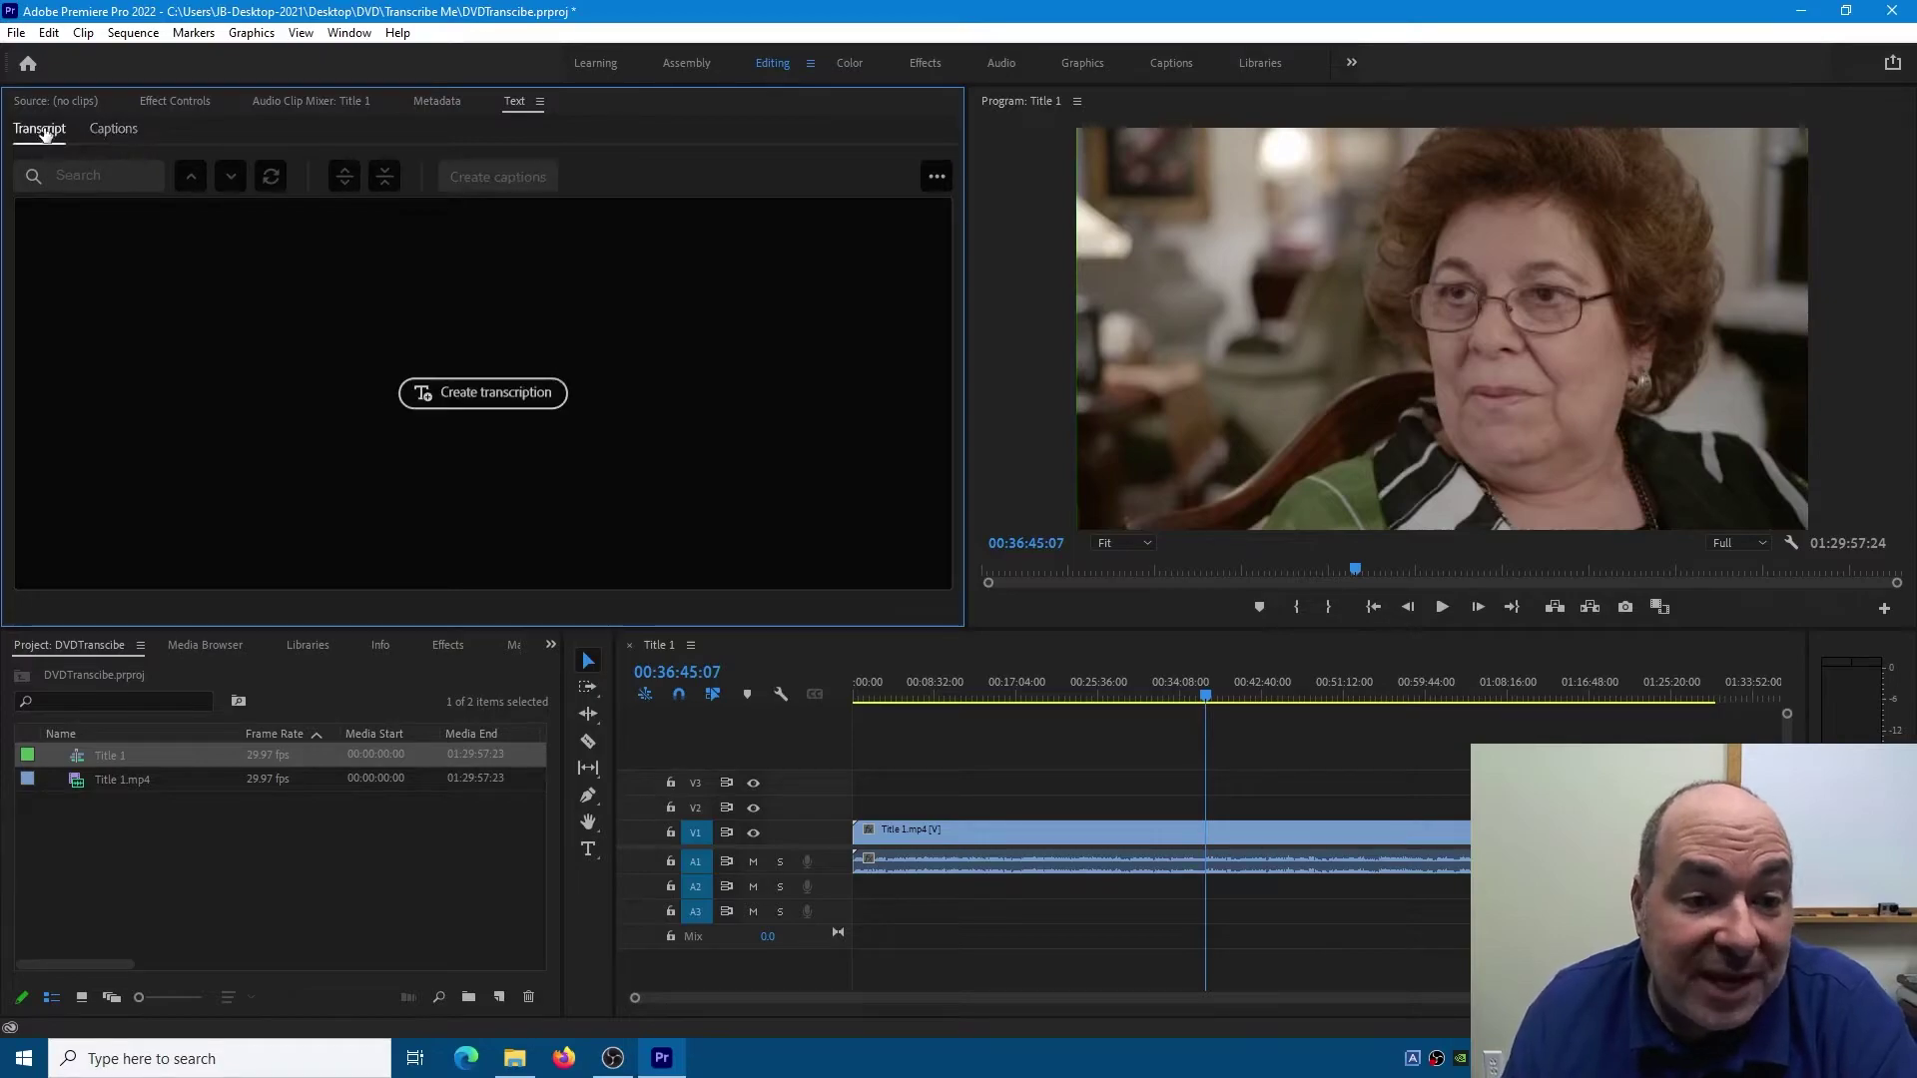
left_click(112, 131)
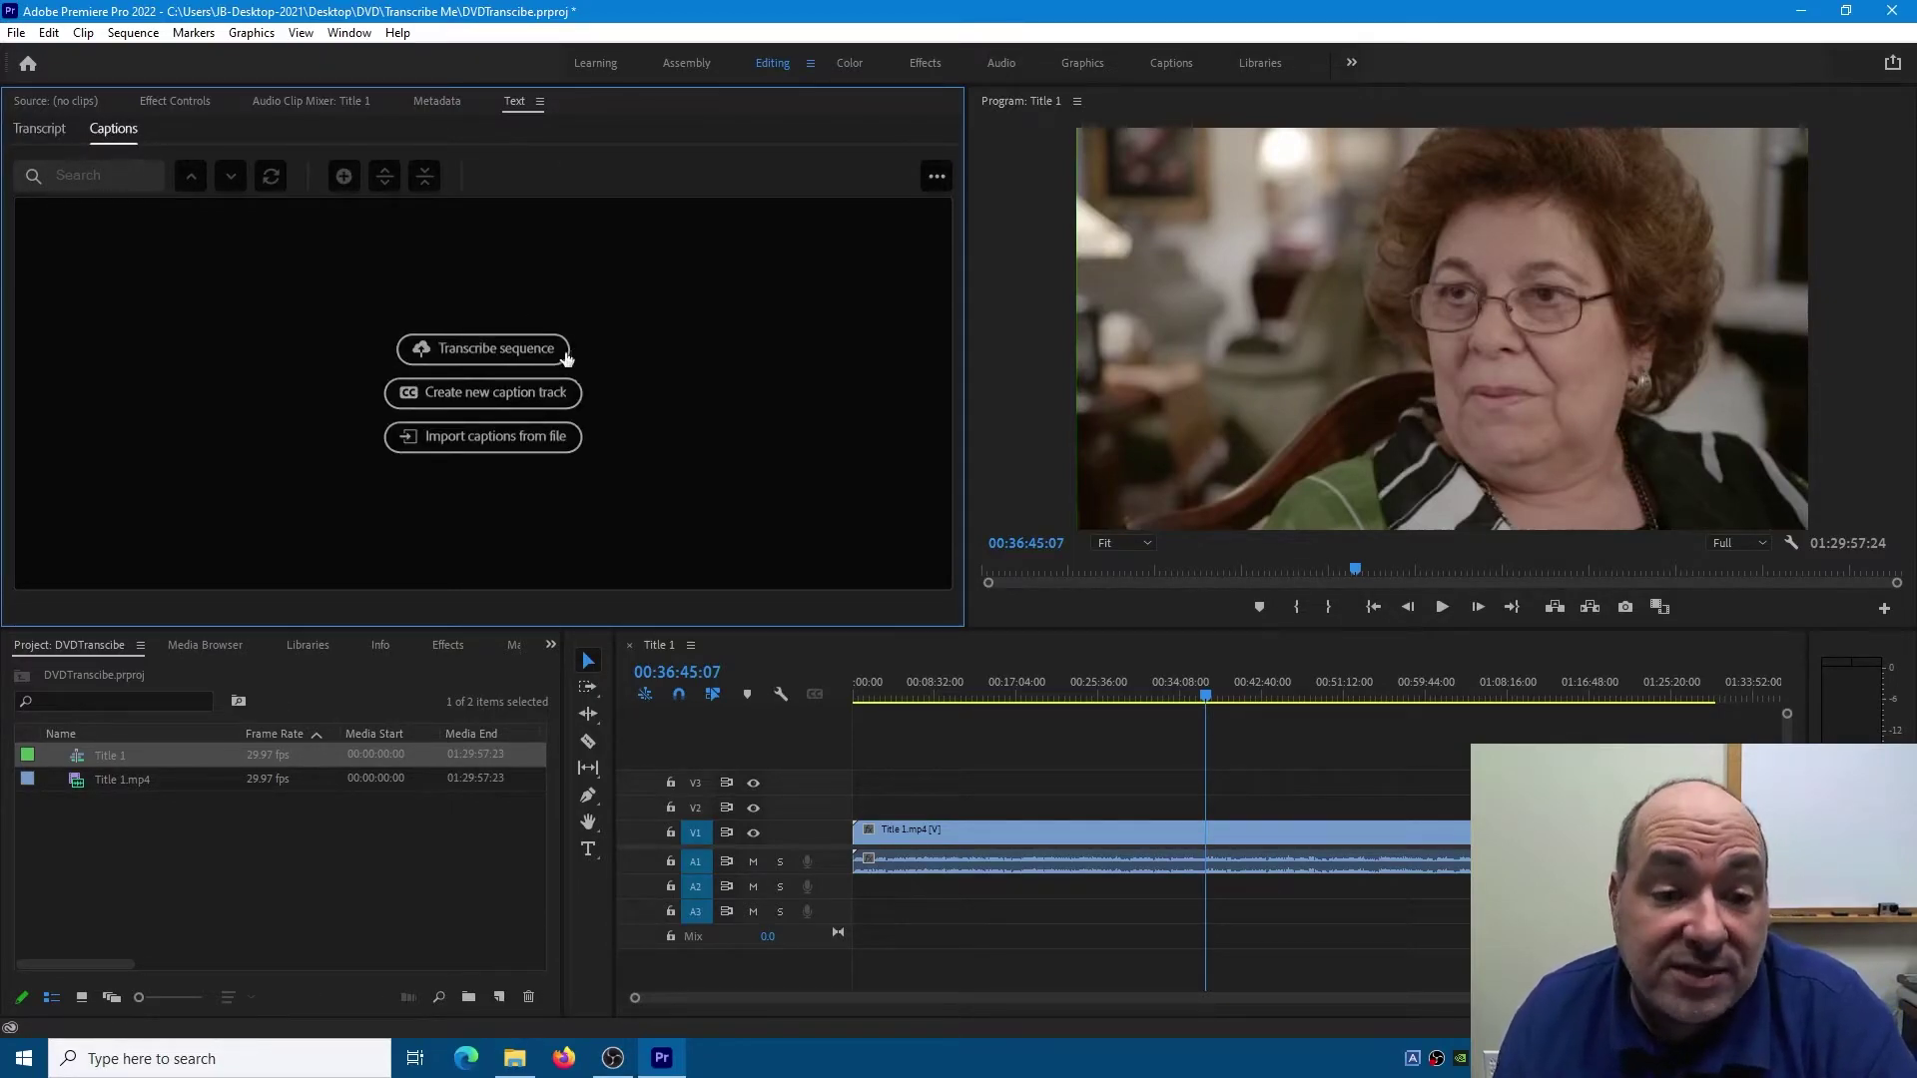
left_click(436, 358)
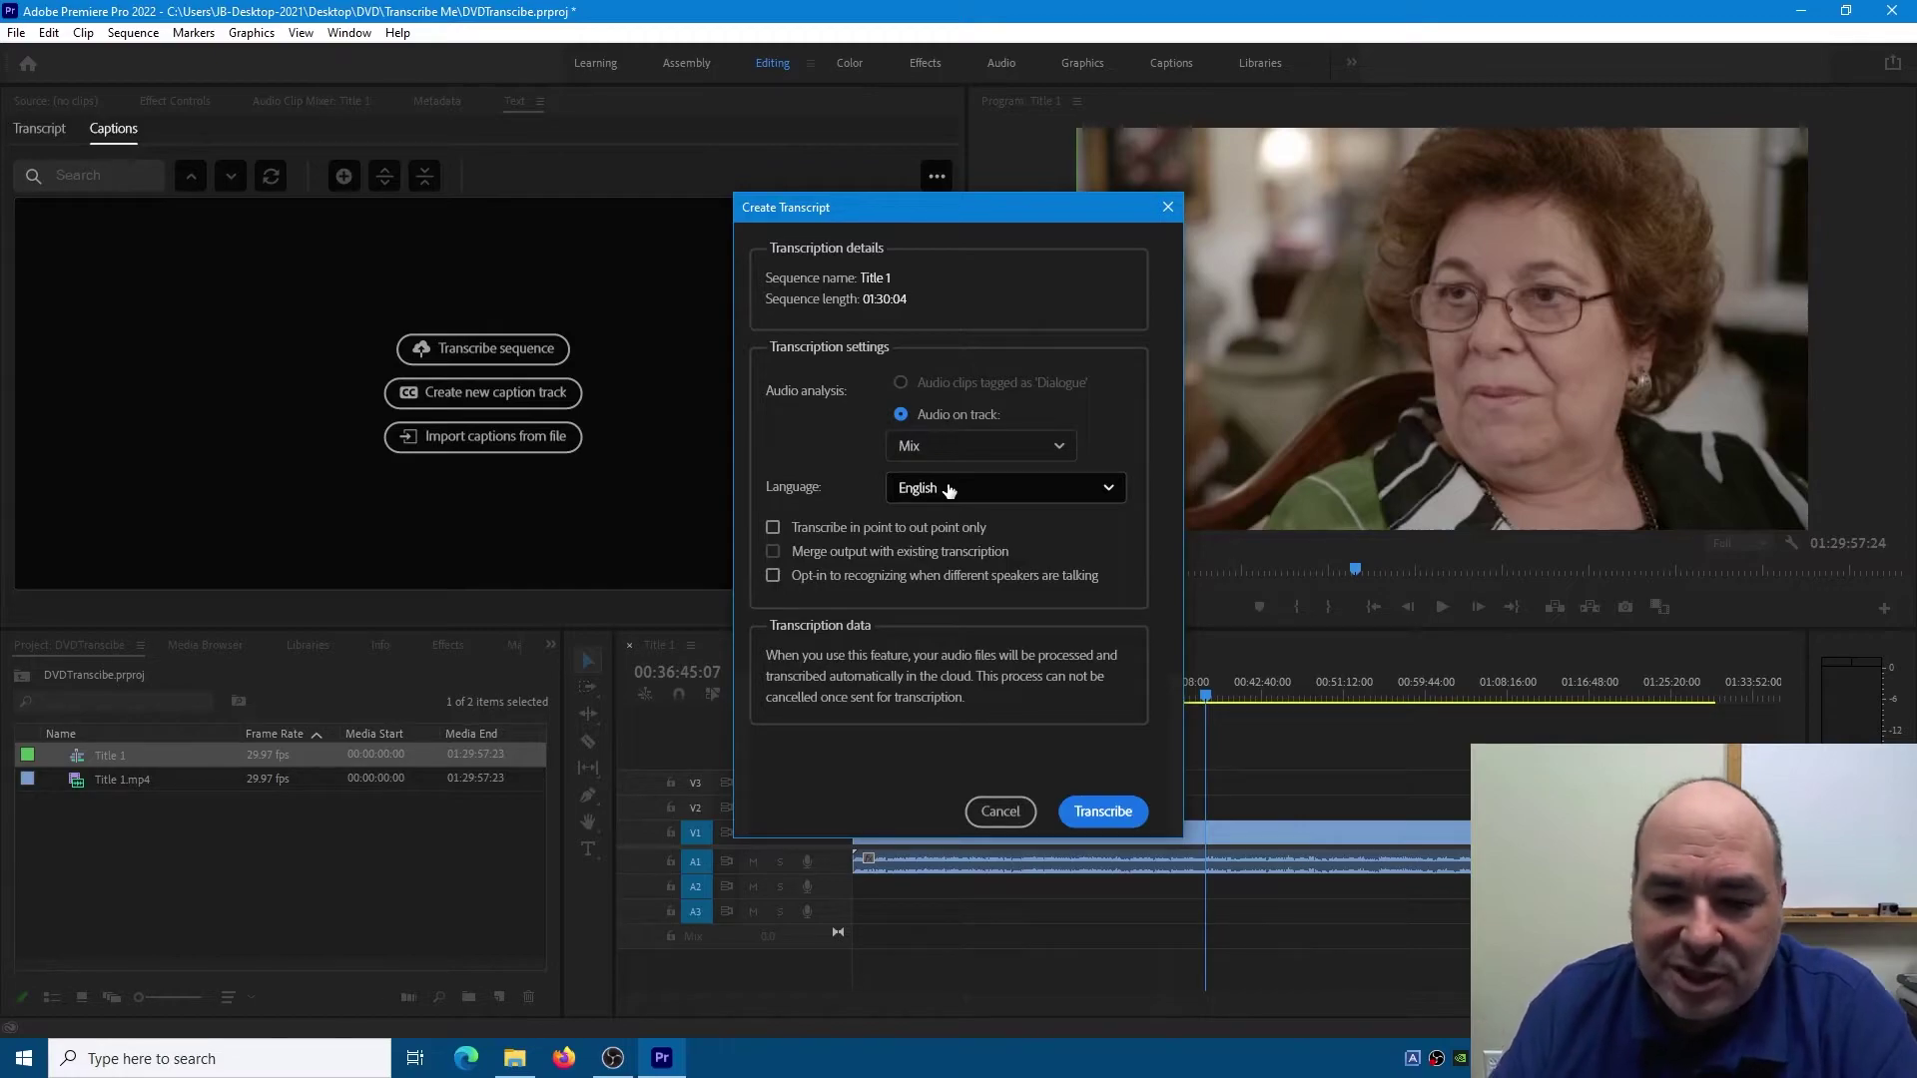
left_click(1108, 810)
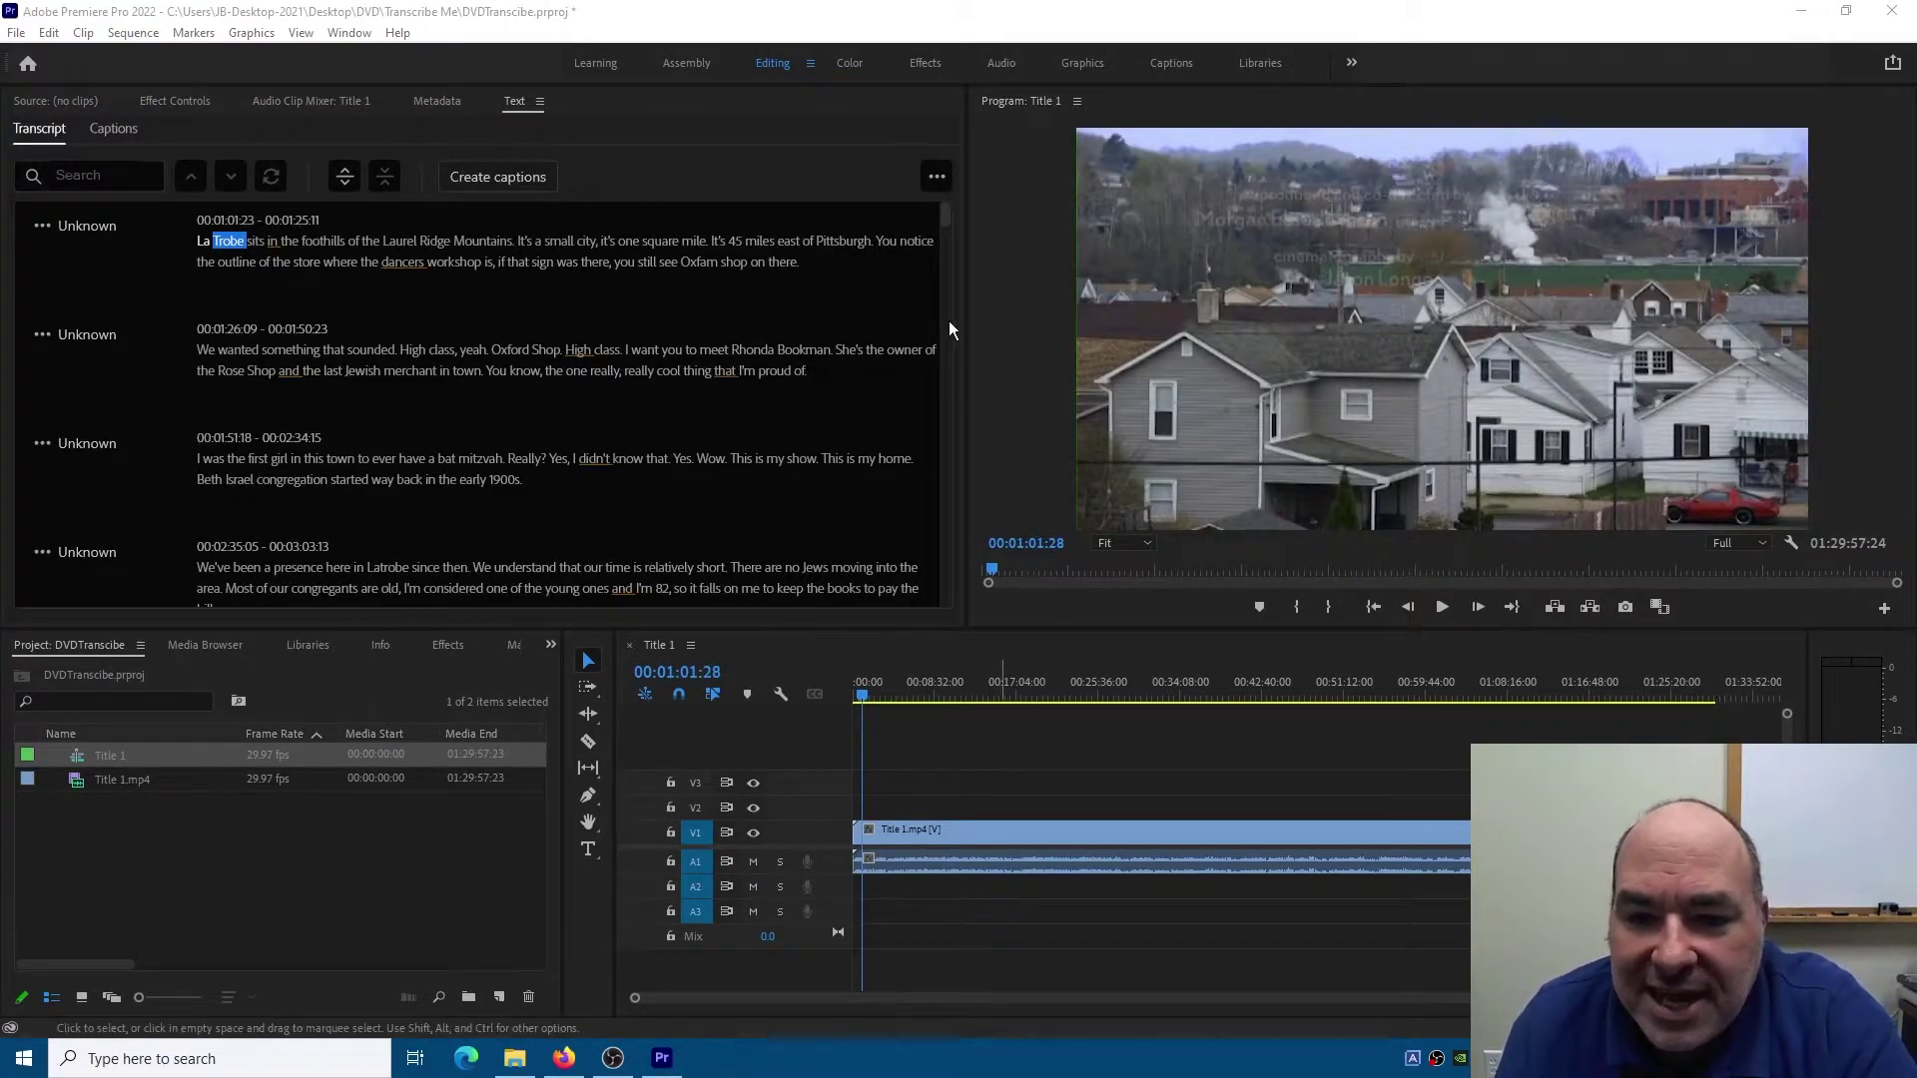
Play the sequence from about 00:01:33 to 00:02:05 and compare the transcript with the spoken audio
mouse_move(946, 218)
left_mouse_down()
mouse_move(968, 383)
mouse_move(950, 195)
left_mouse_up()
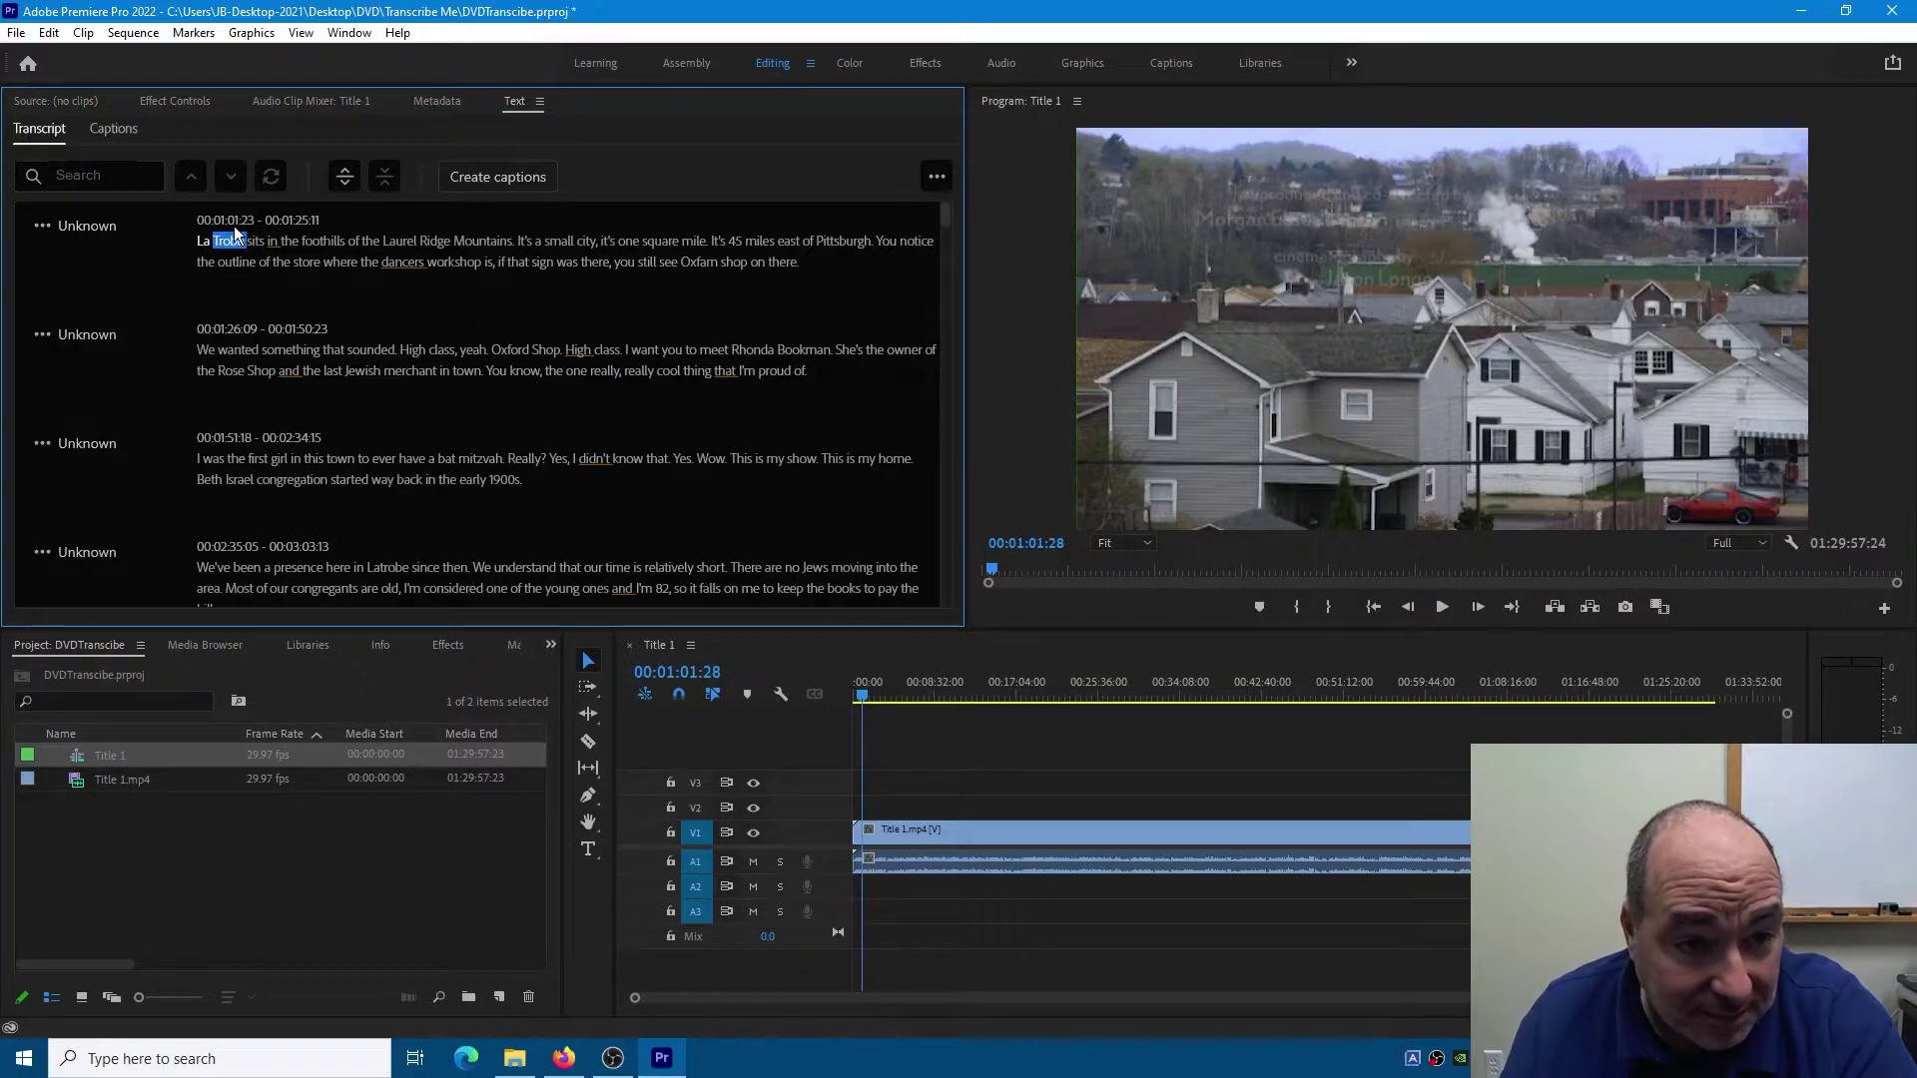
mouse_move(864, 693)
left_mouse_down()
mouse_move(843, 699)
mouse_move(871, 693)
left_mouse_up()
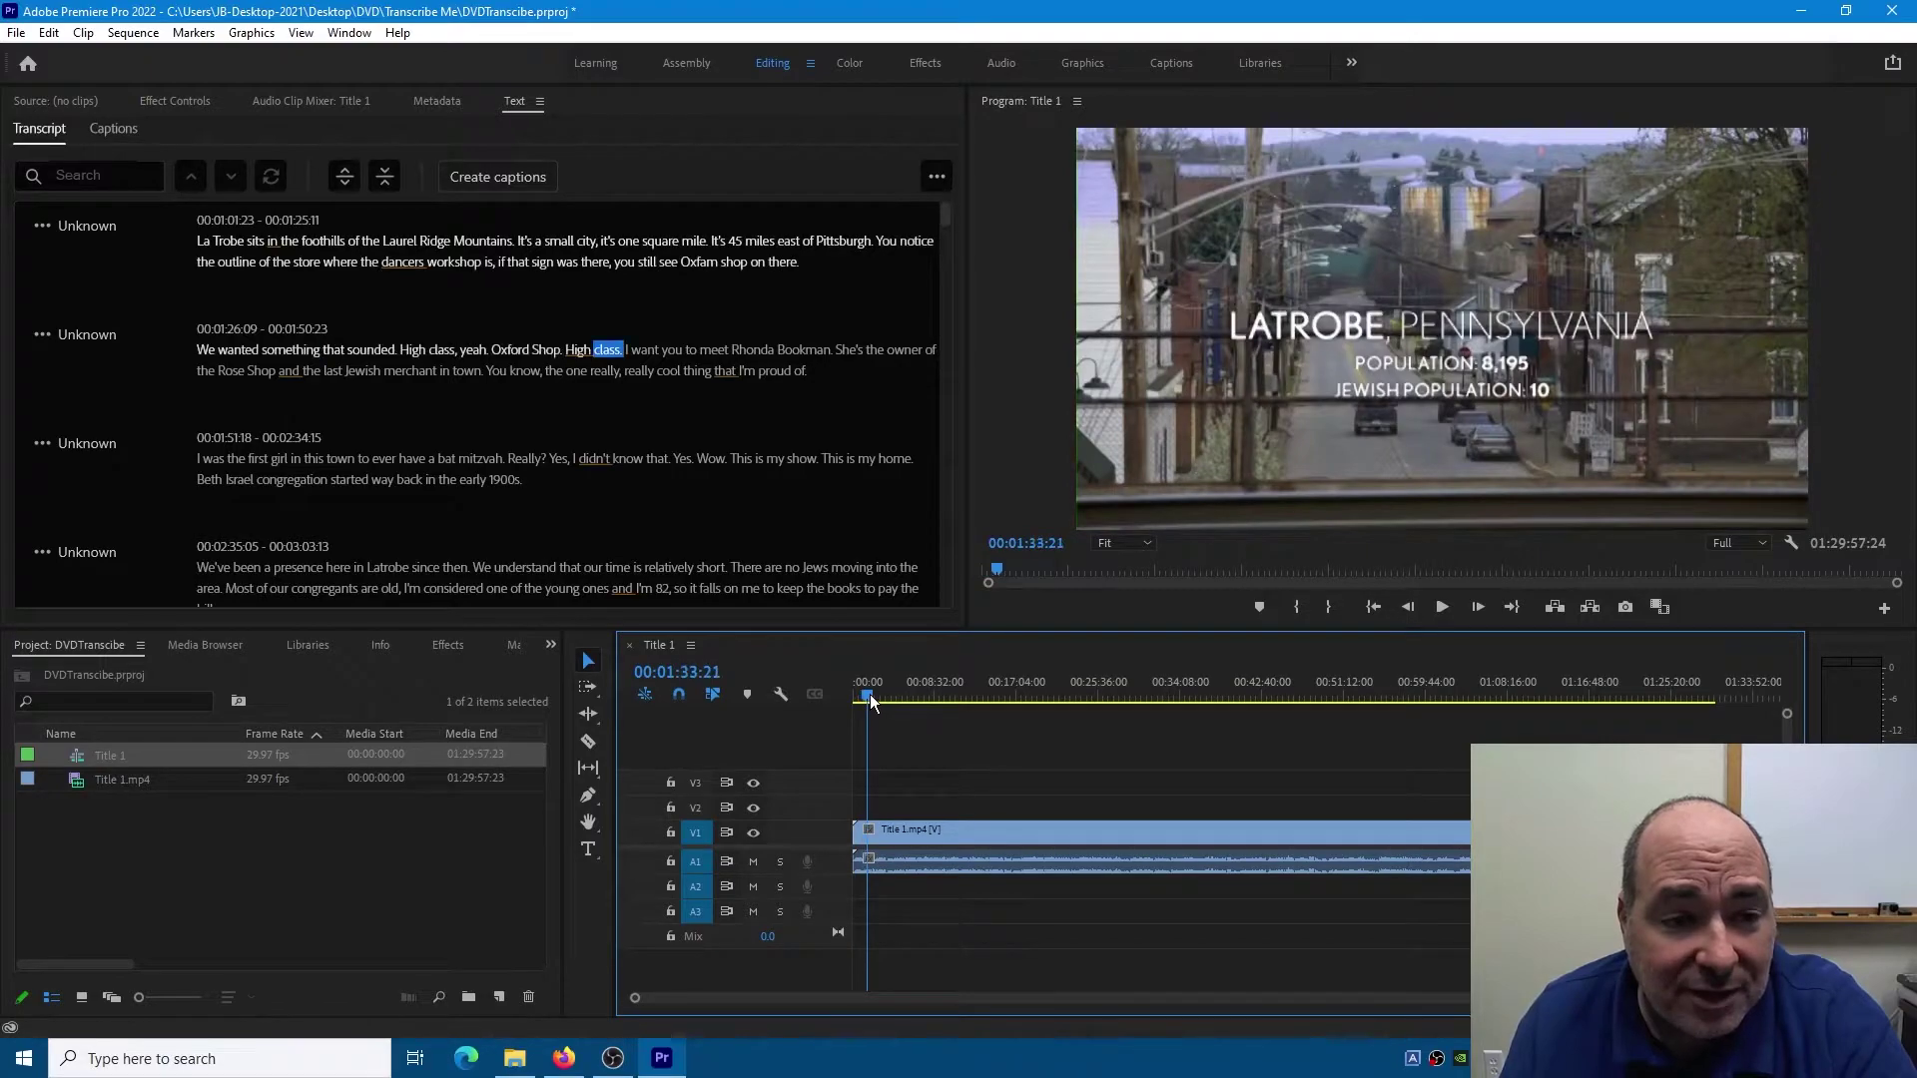
left_click(1439, 607)
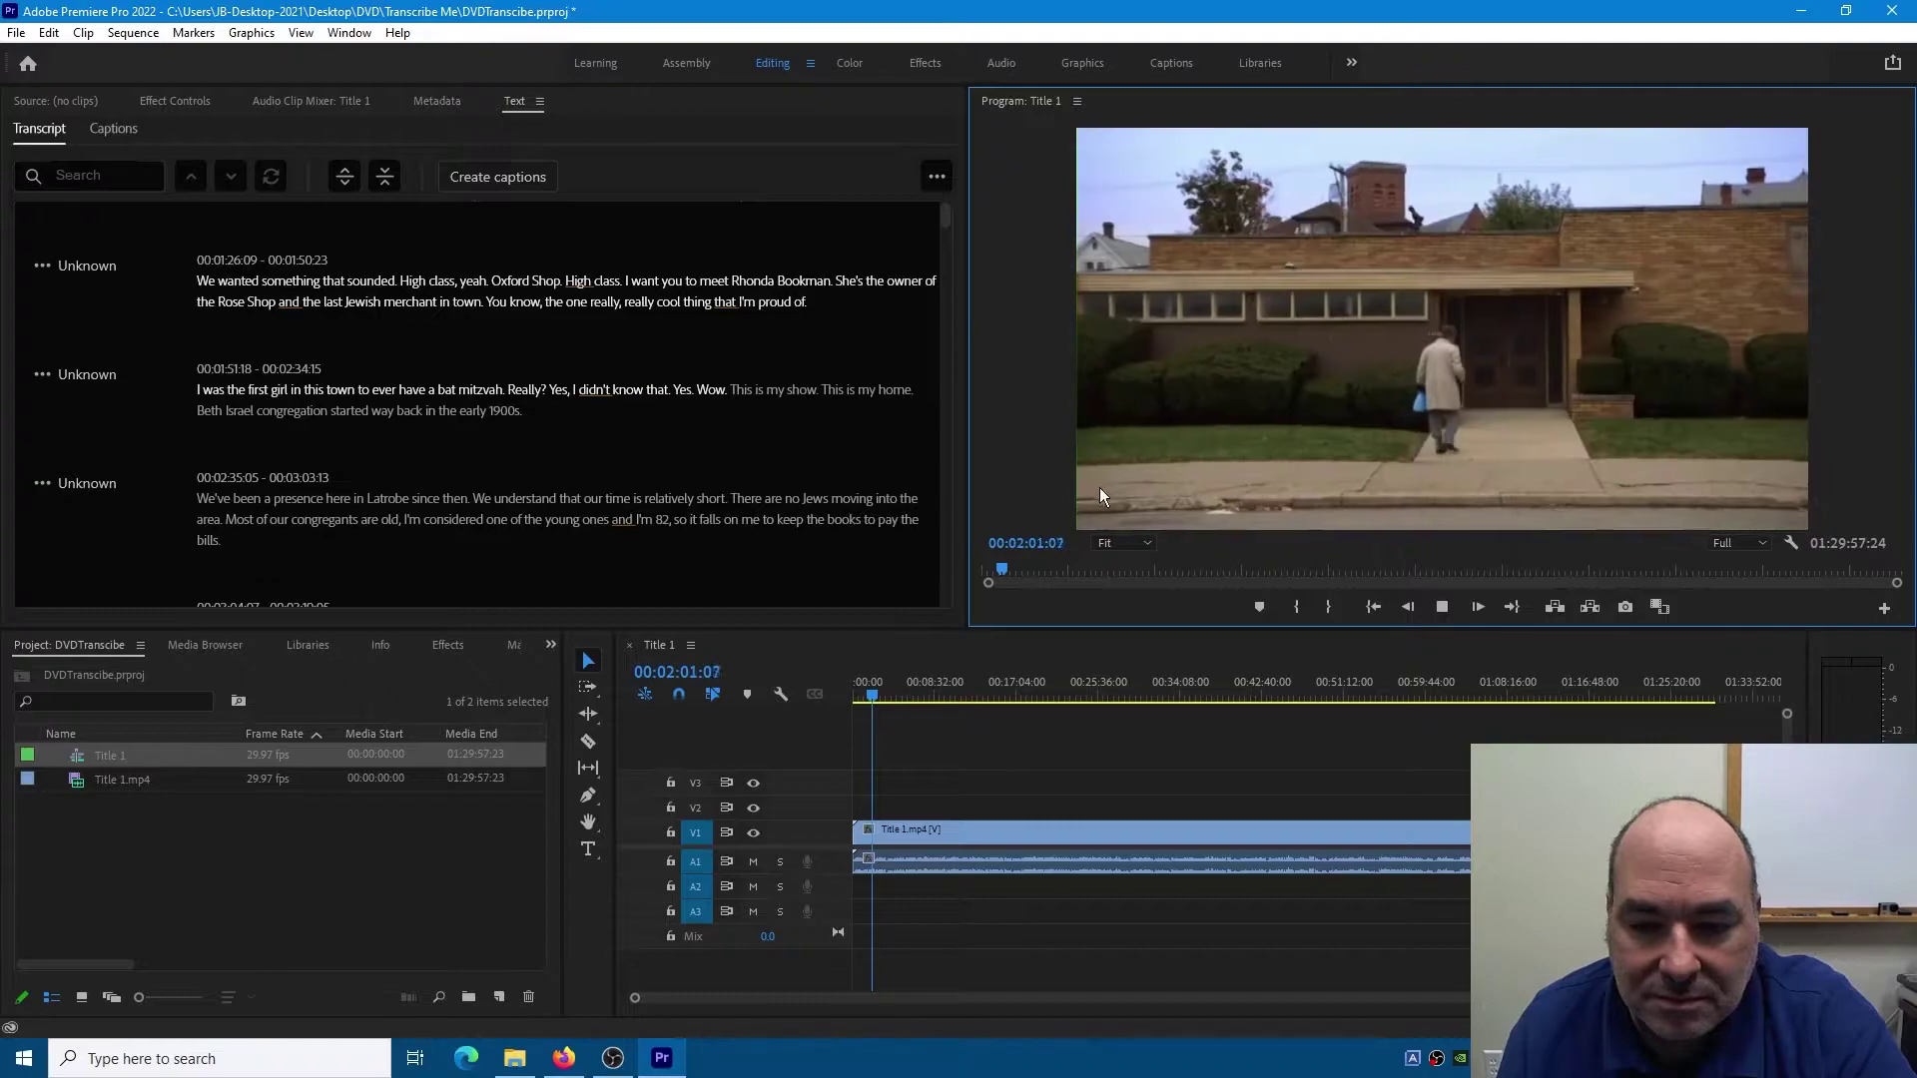
left_click(1445, 608)
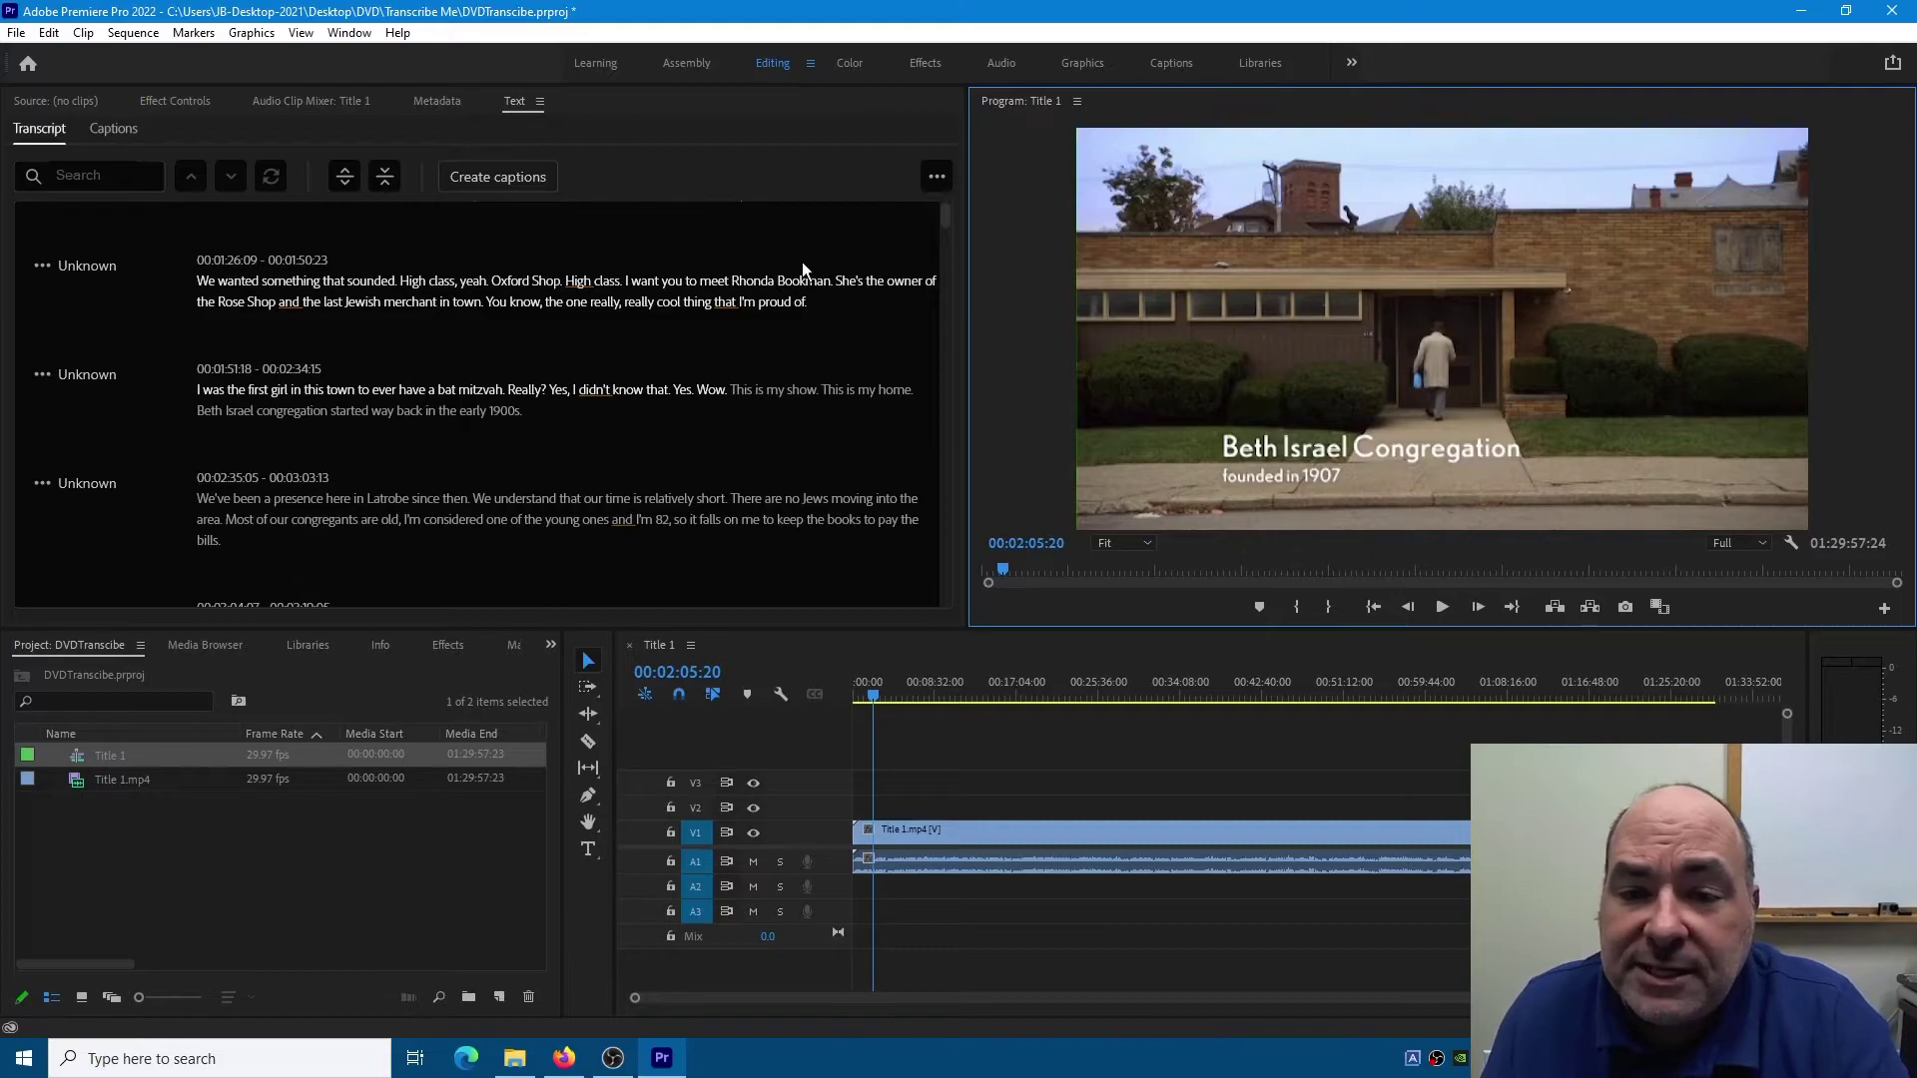
left_click(937, 177)
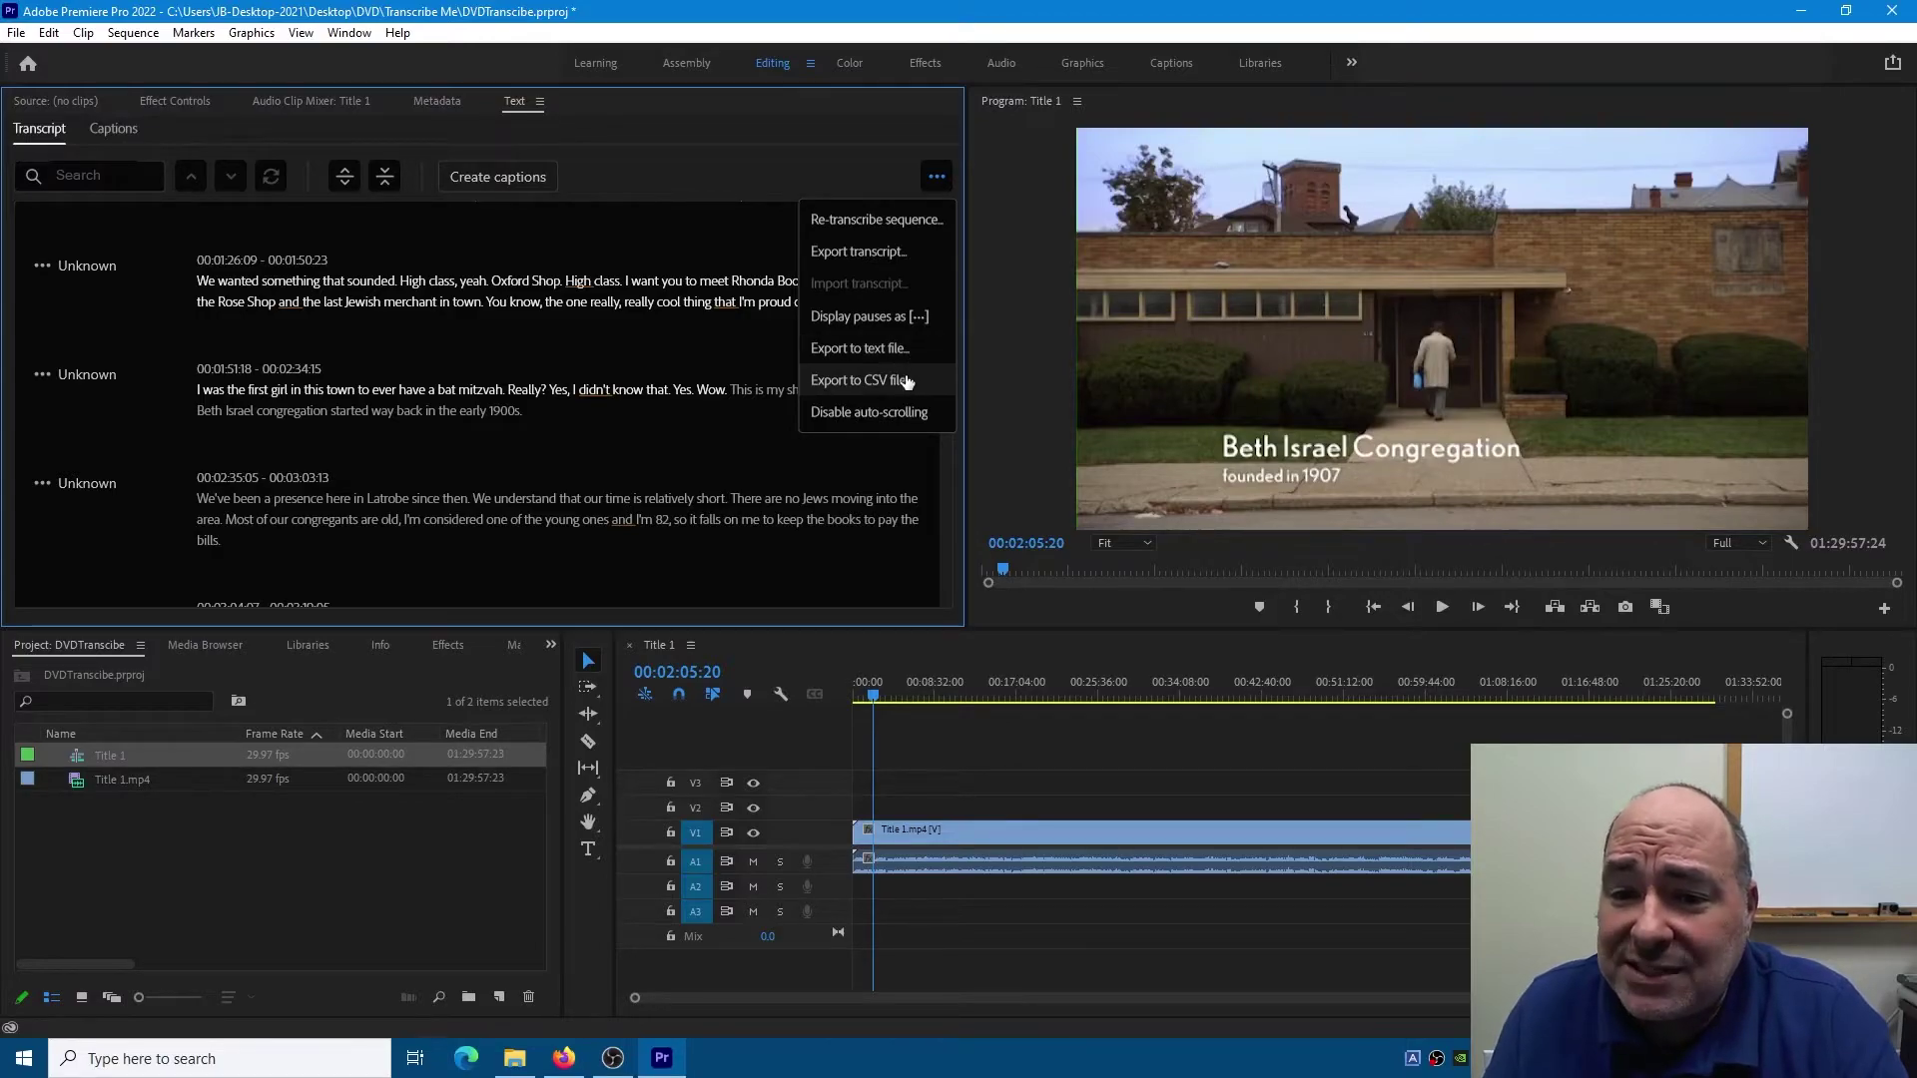
left_click(912, 250)
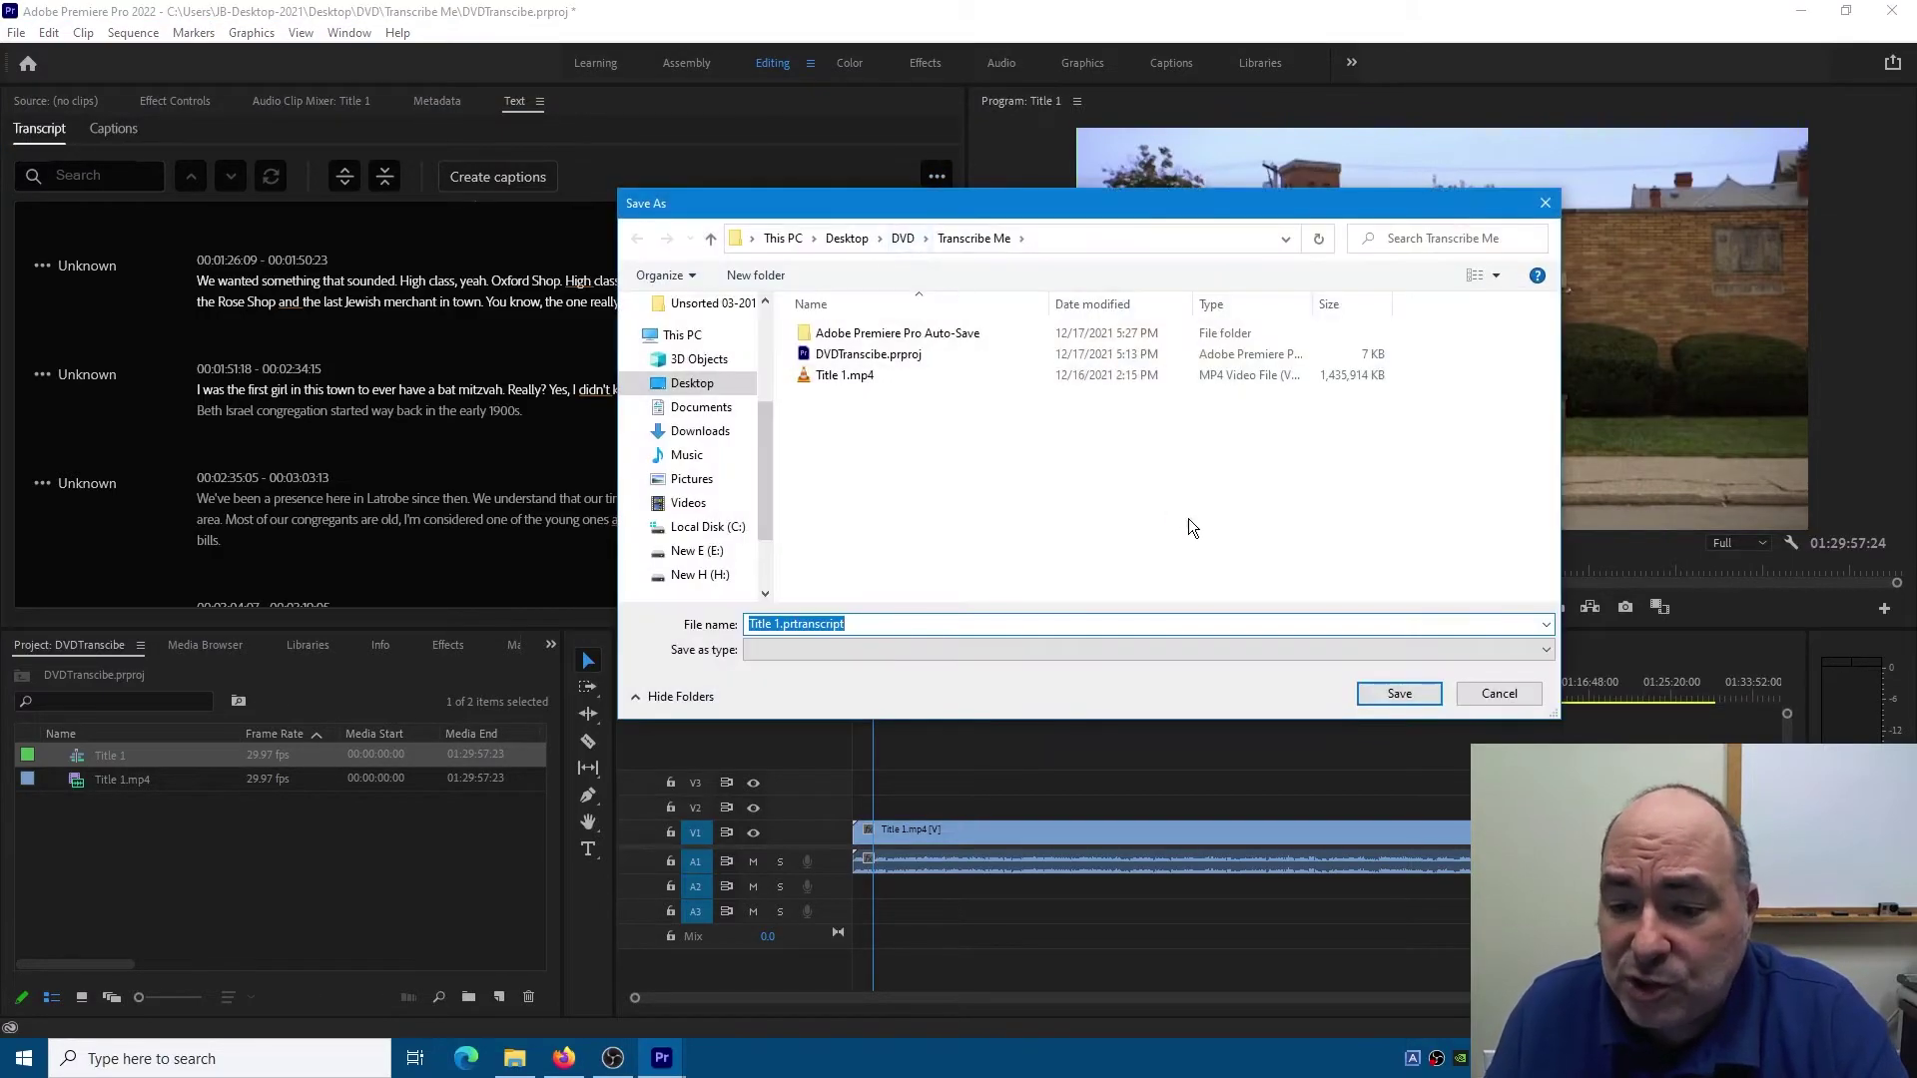
left_click(1508, 693)
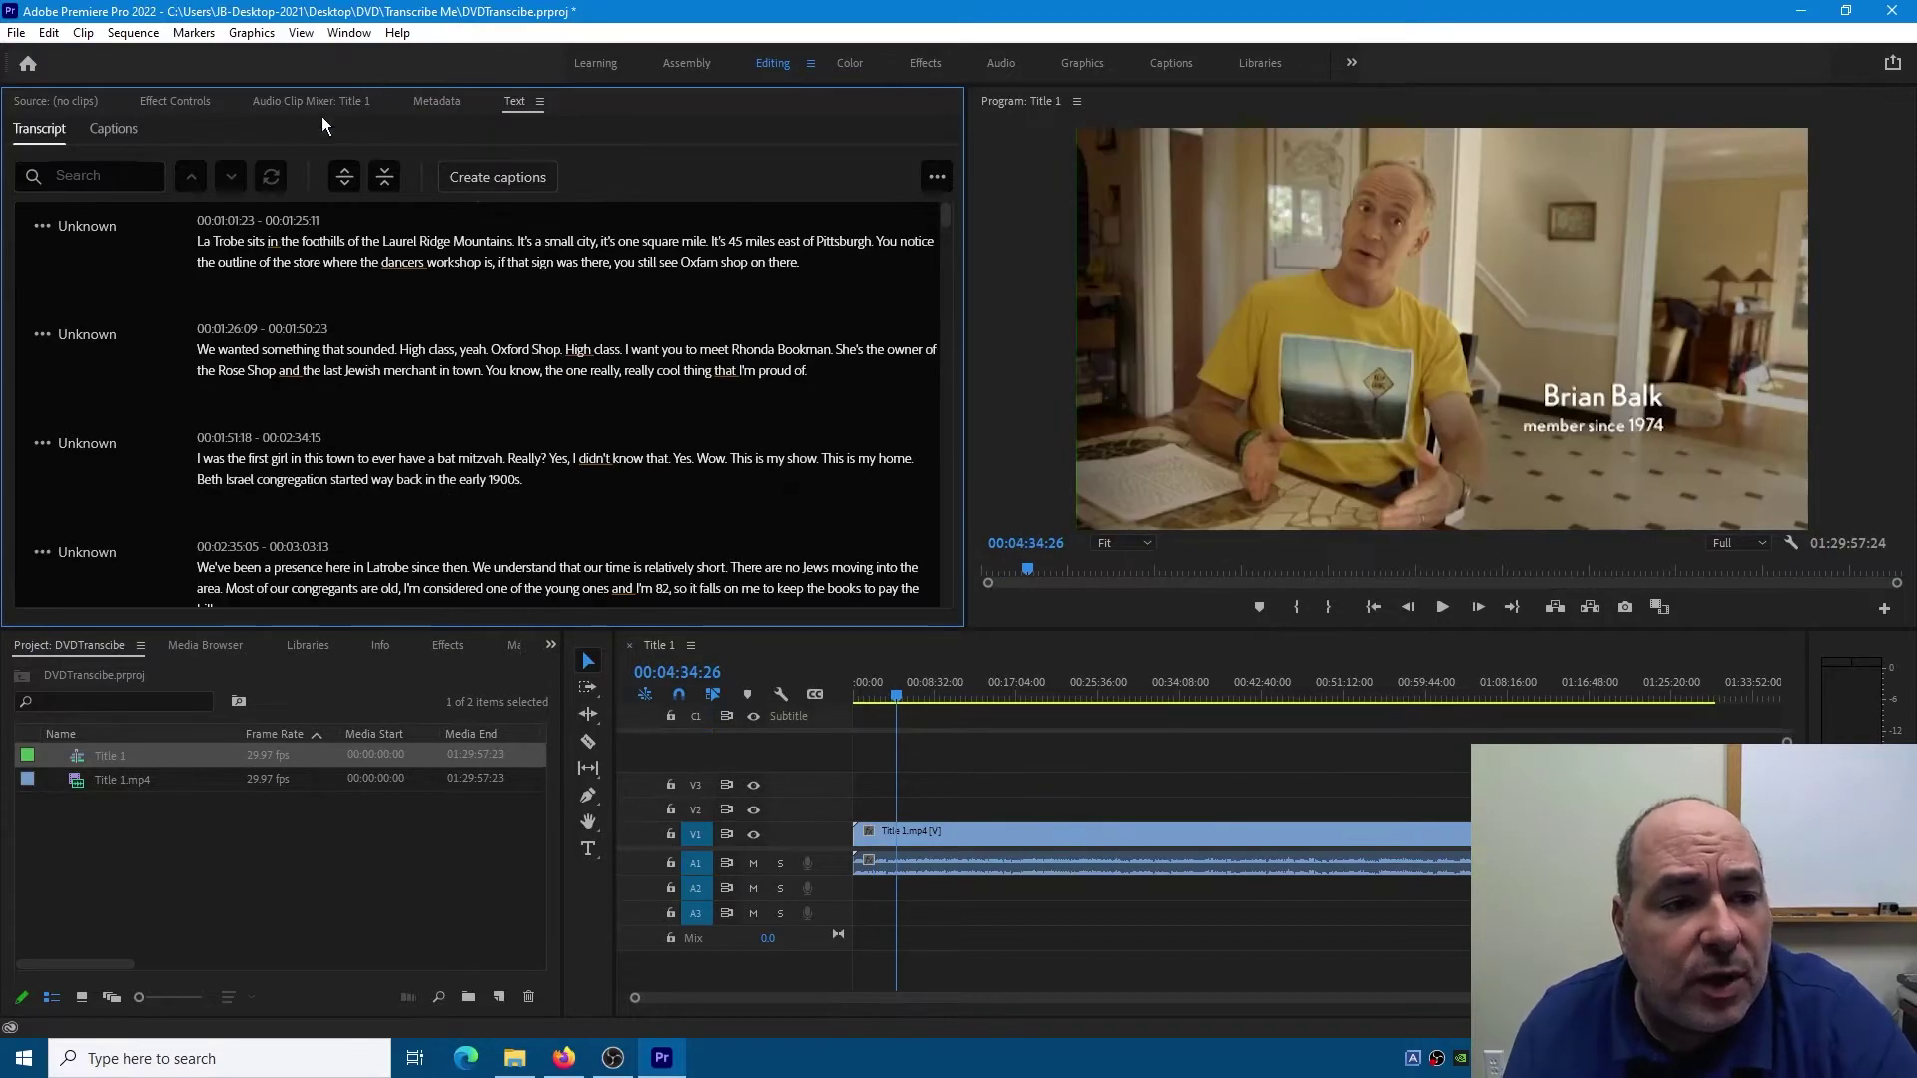
Create double-line captions from the sequence transcript with the Subtitle Default preset, and preview the second and third captions
left_click(513, 180)
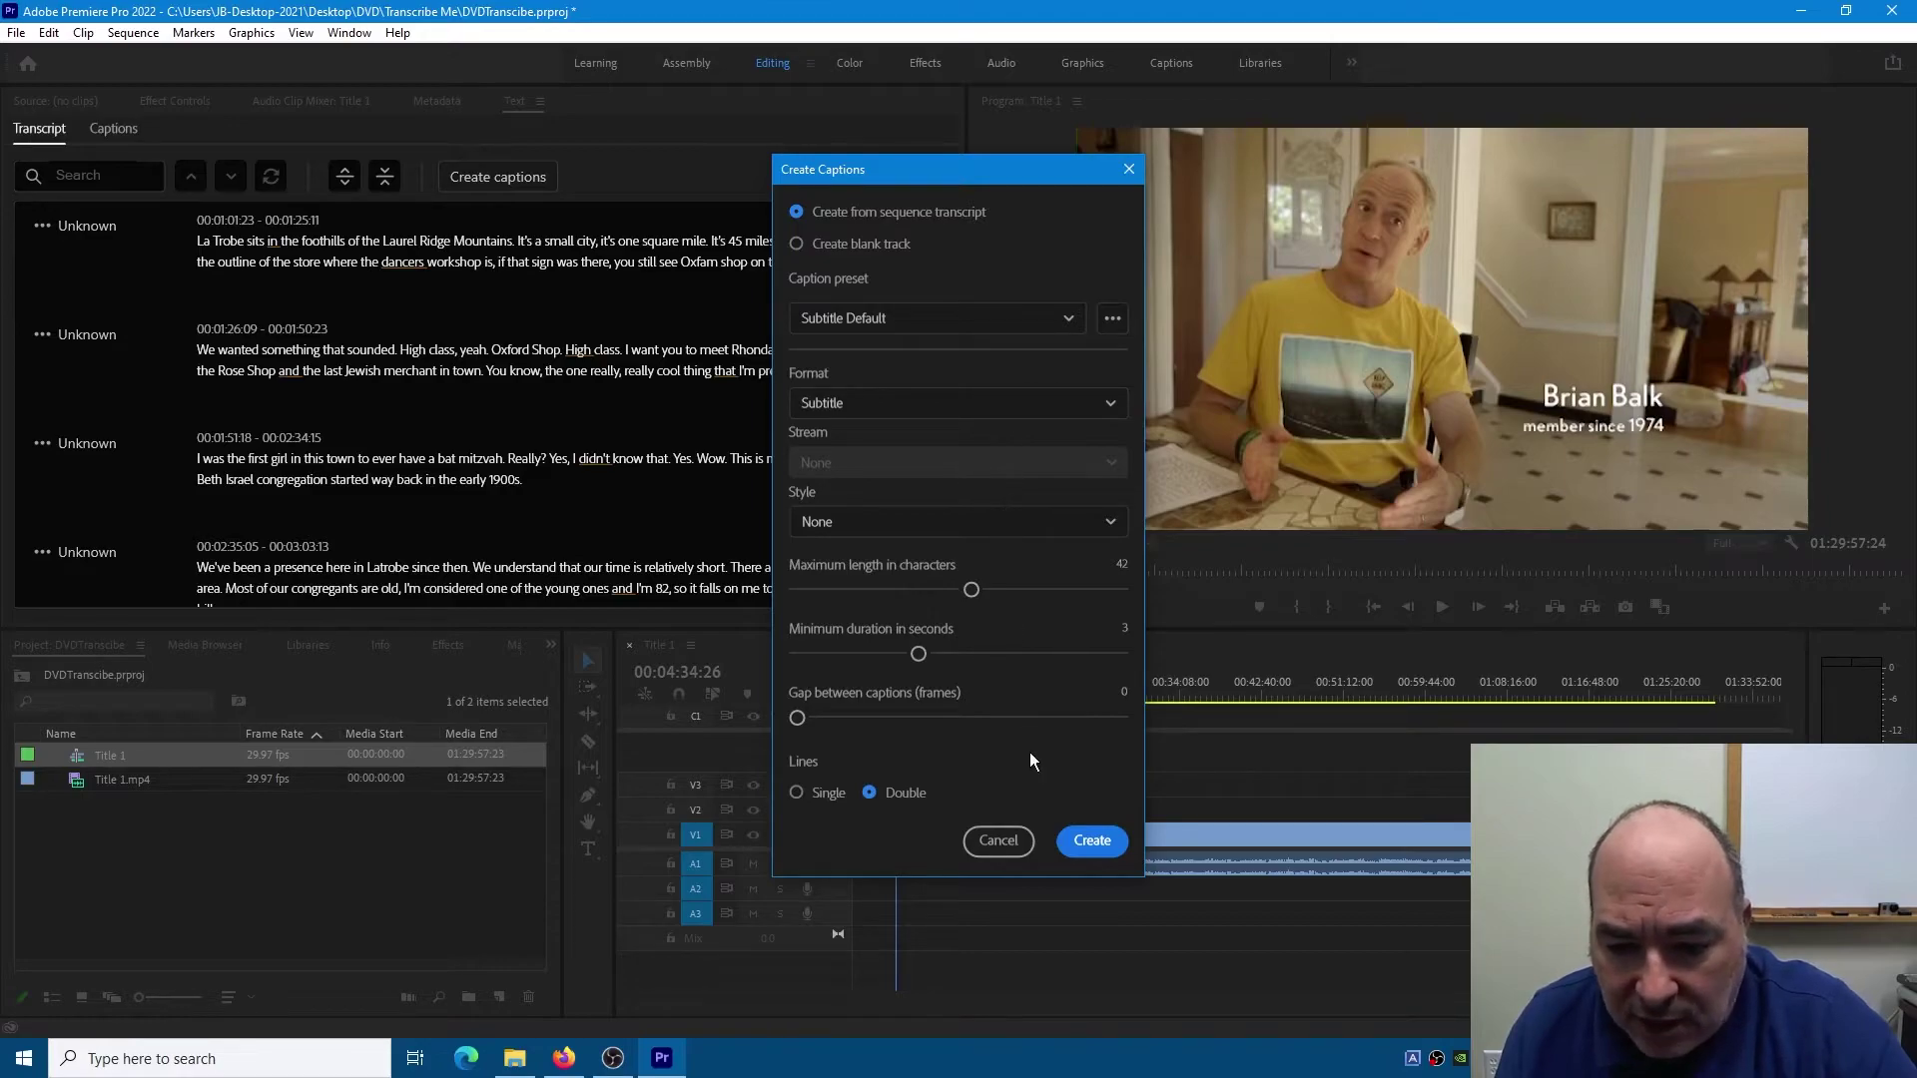
left_click(1092, 842)
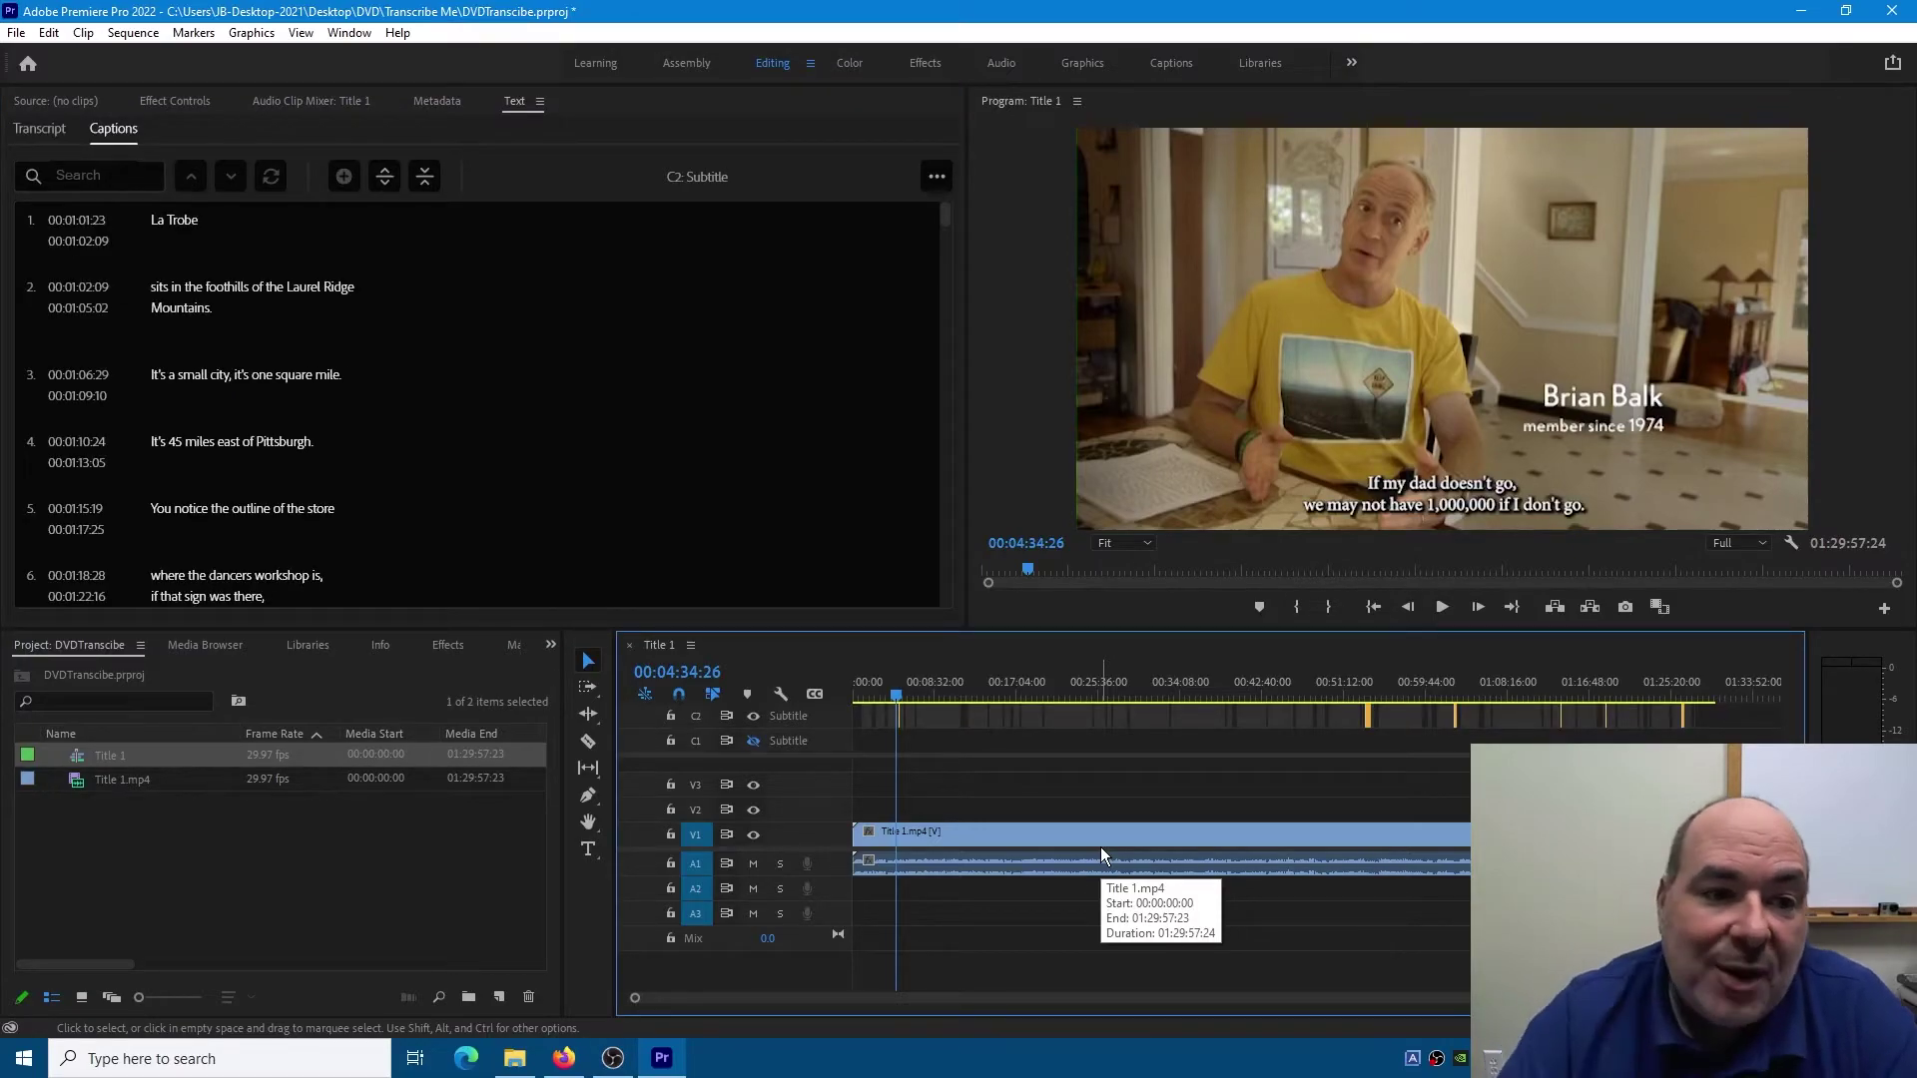
double_click(289, 346)
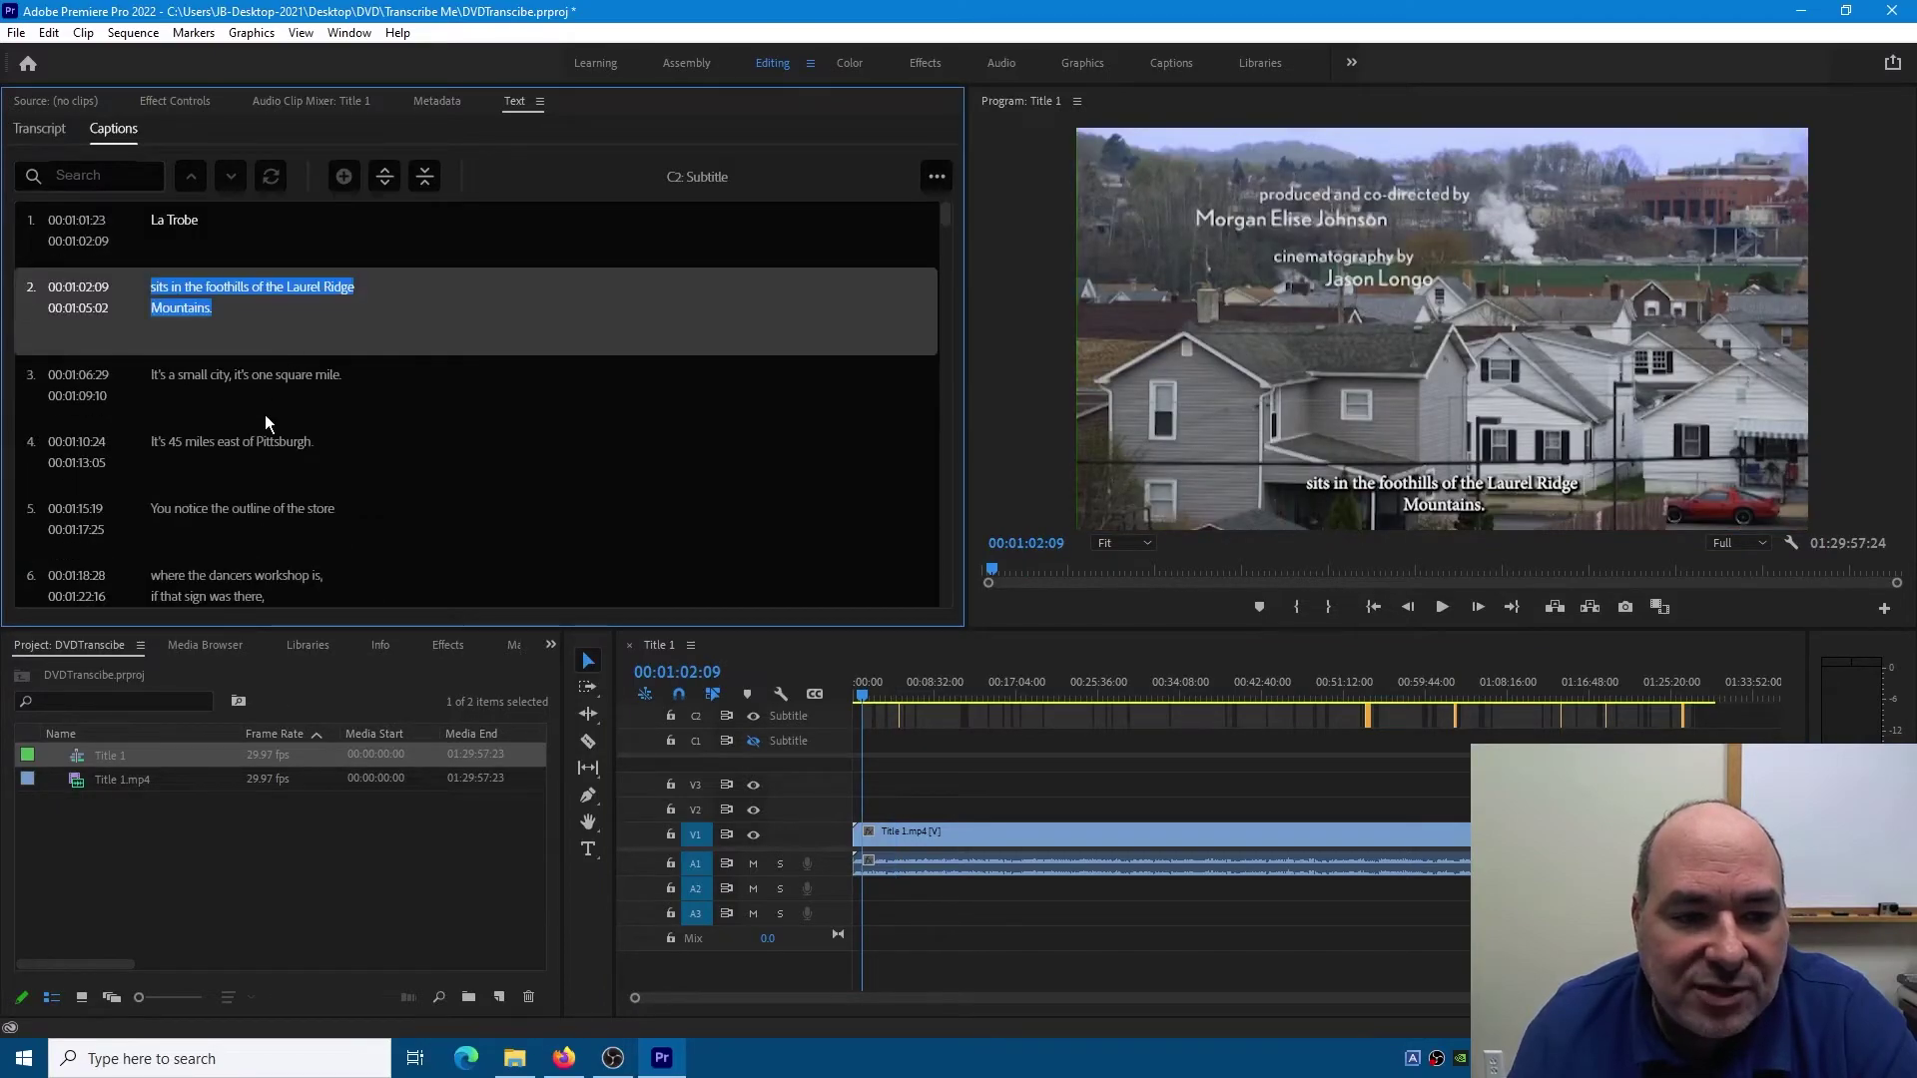
double_click(266, 416)
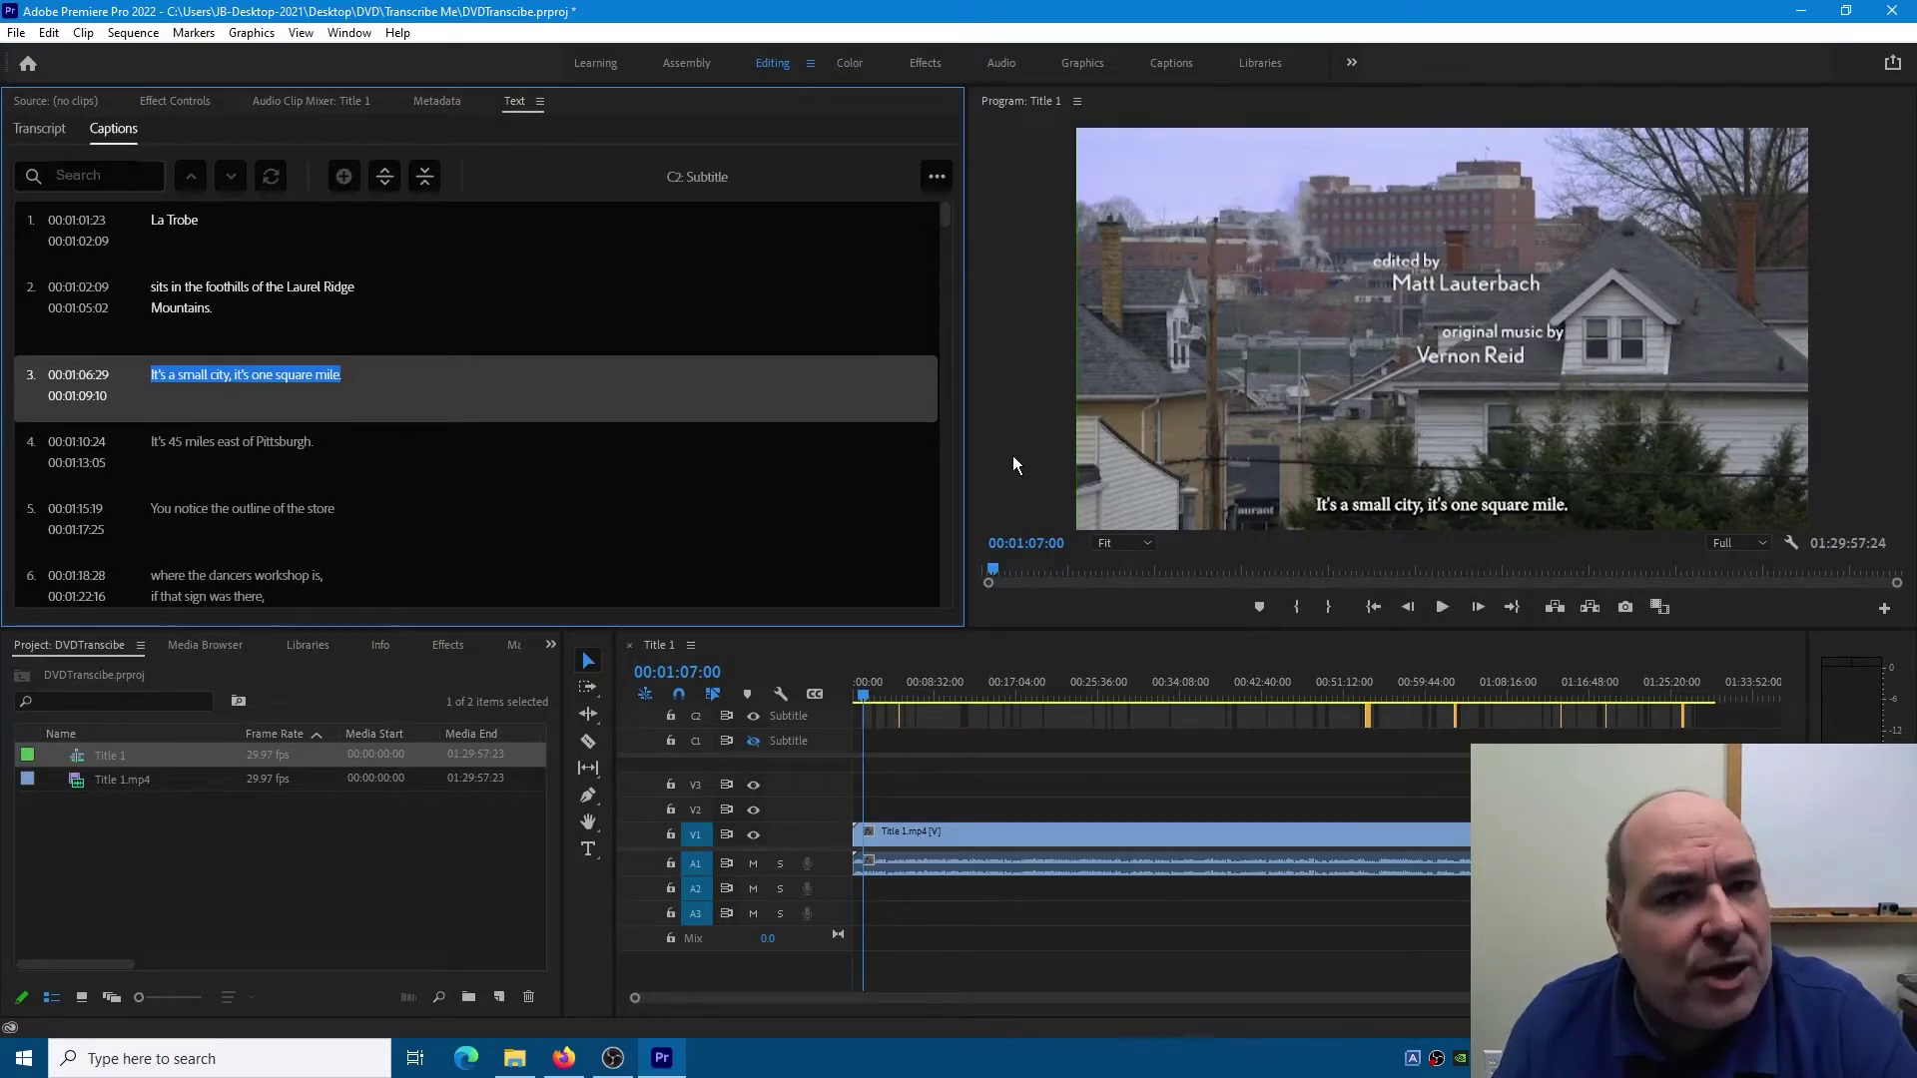
Export the captions to an SRT file named Title 1.srt in the Transcribe Me folder
left_click(936, 176)
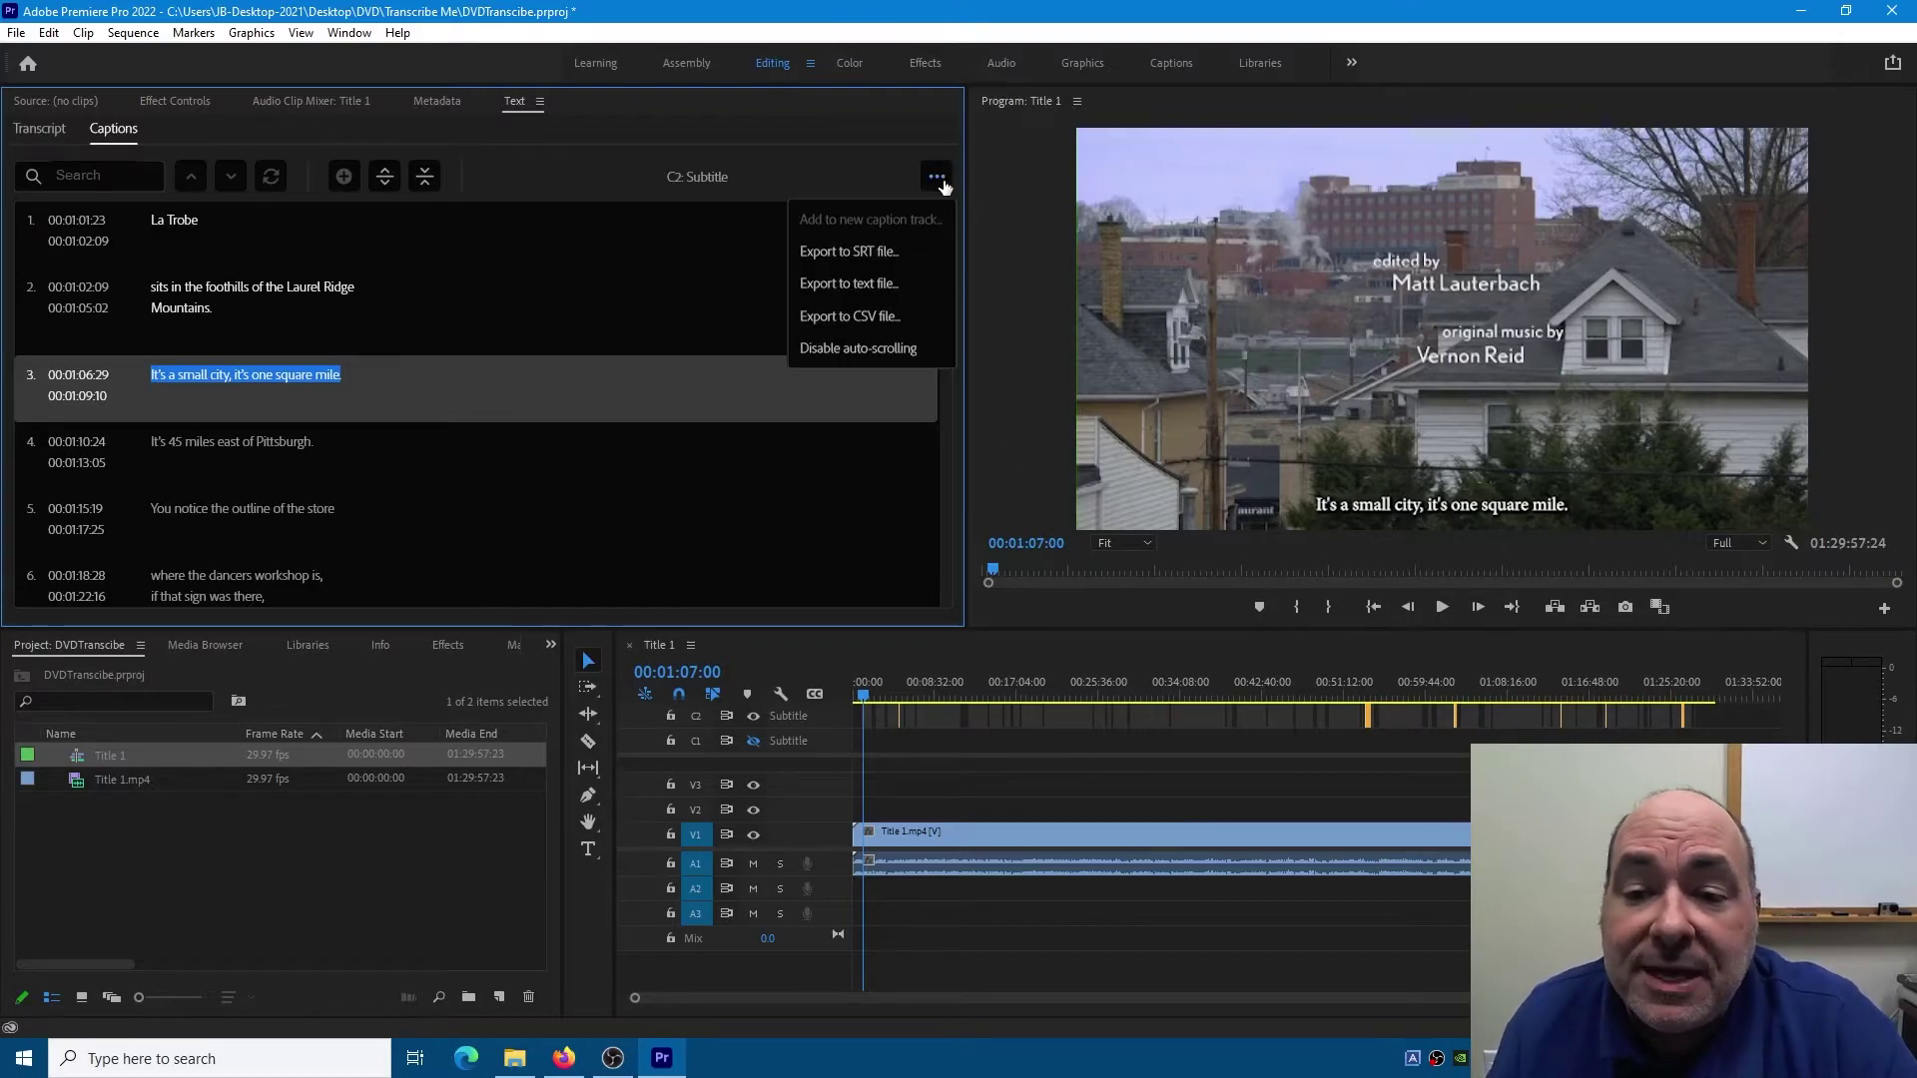
left_click(895, 251)
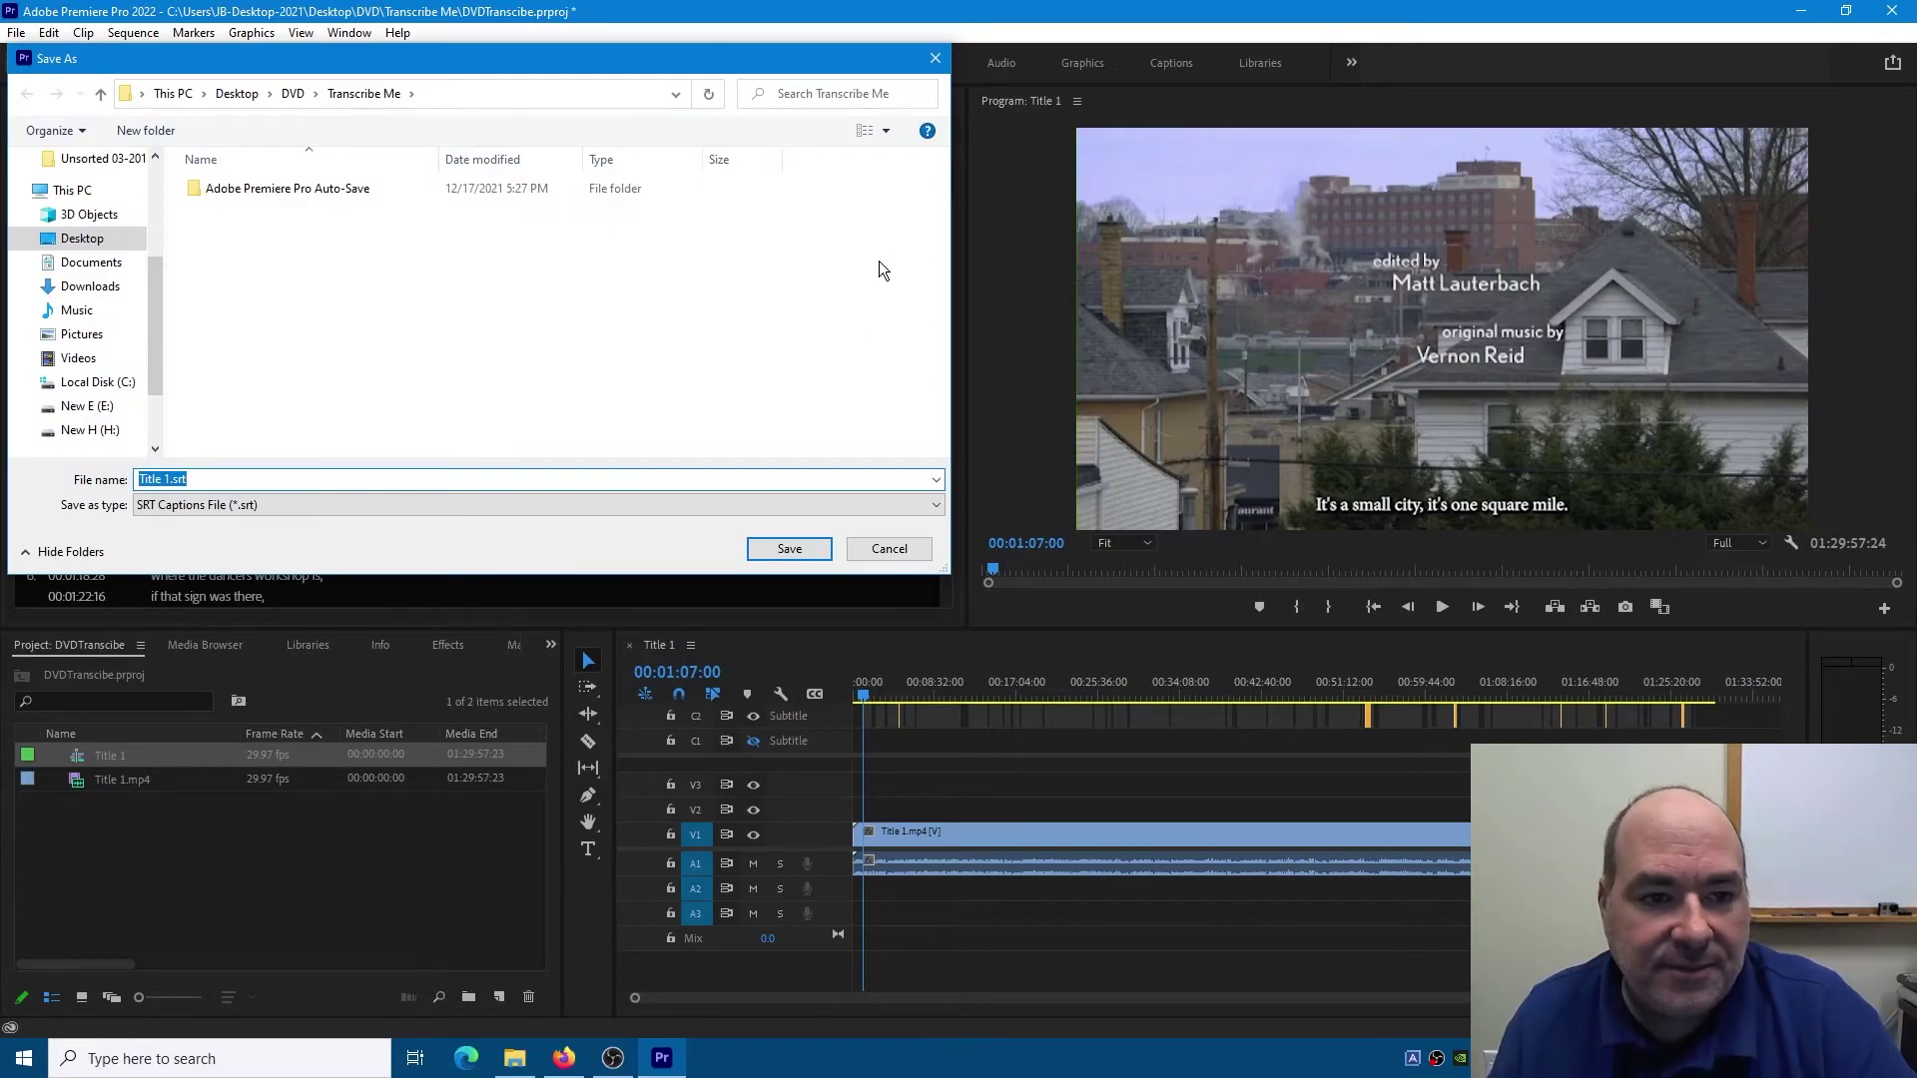
left_click(774, 550)
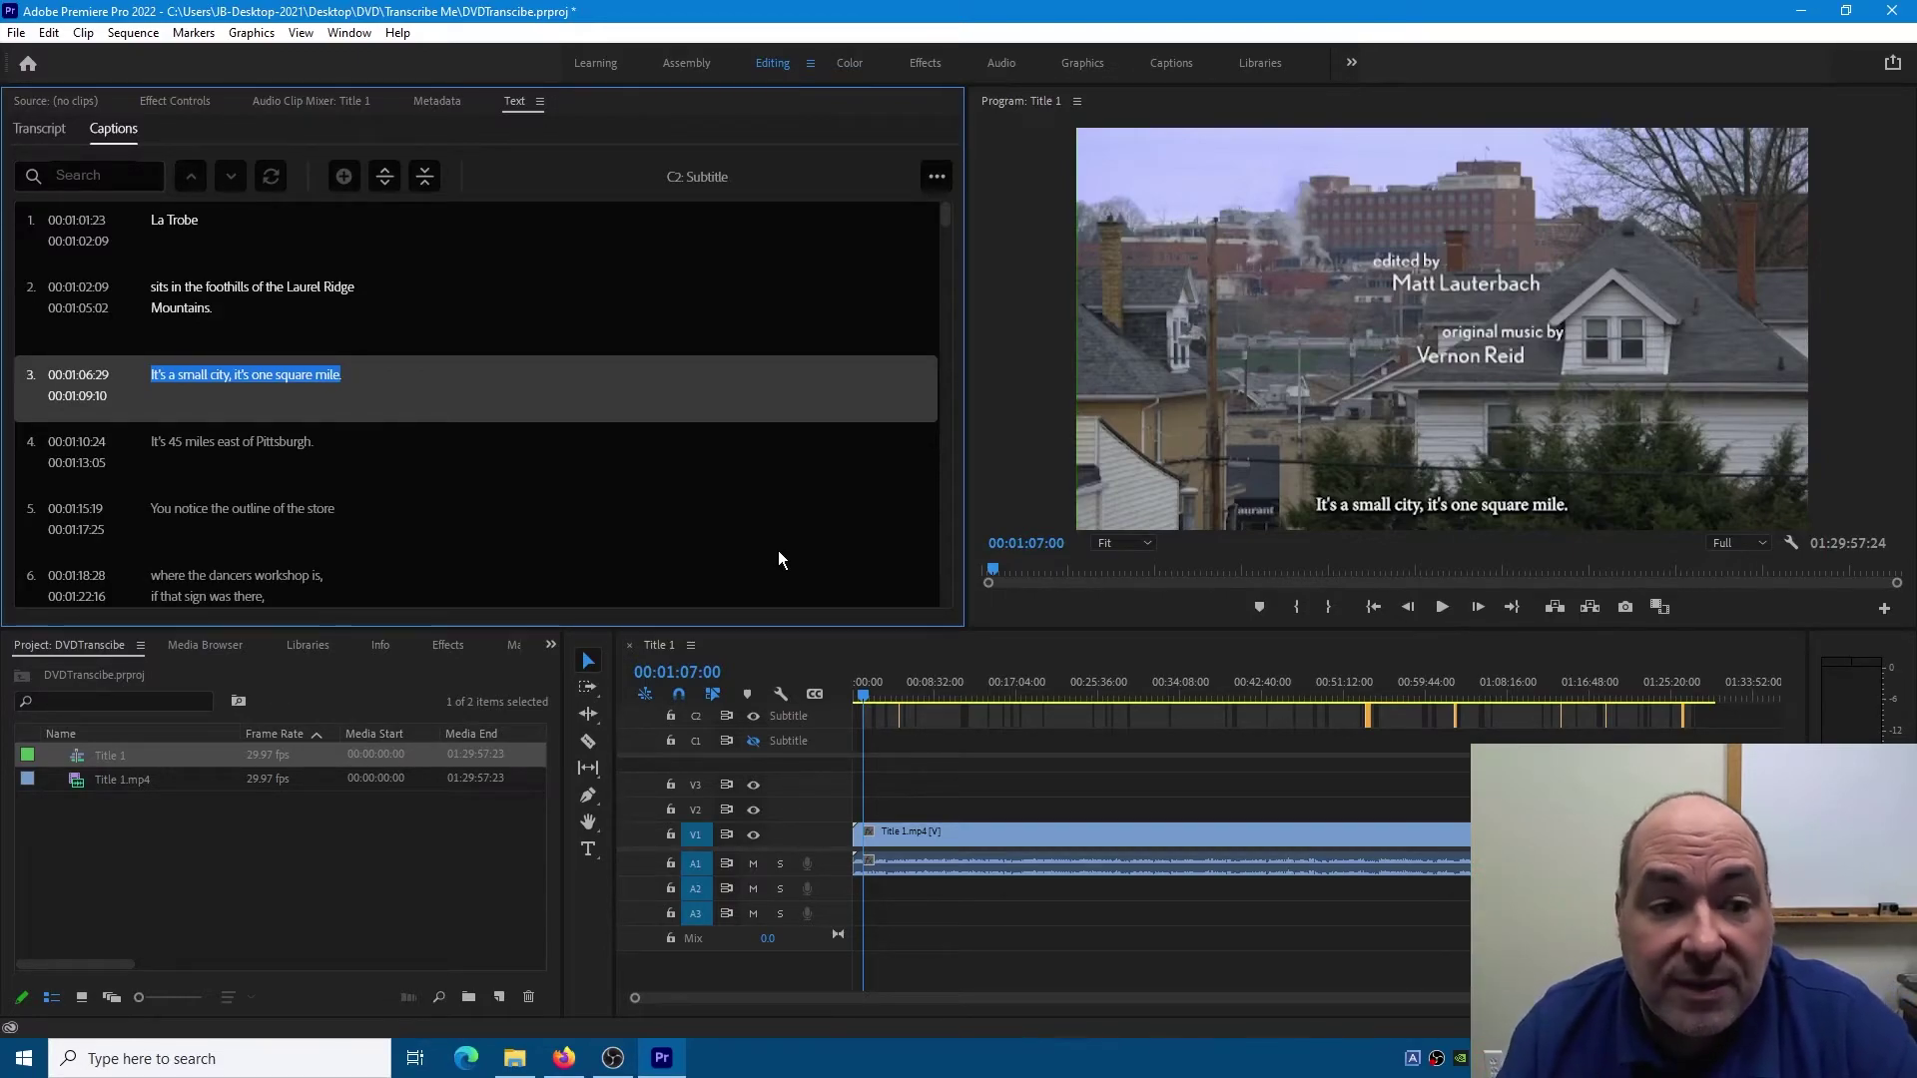
Play the sequence from the first caption at 00:01:01:23 to about 00:01:25 and compare the captions with the spoken audio
scroll(568, 499, "down", 3)
scroll(566, 494, "up", 3)
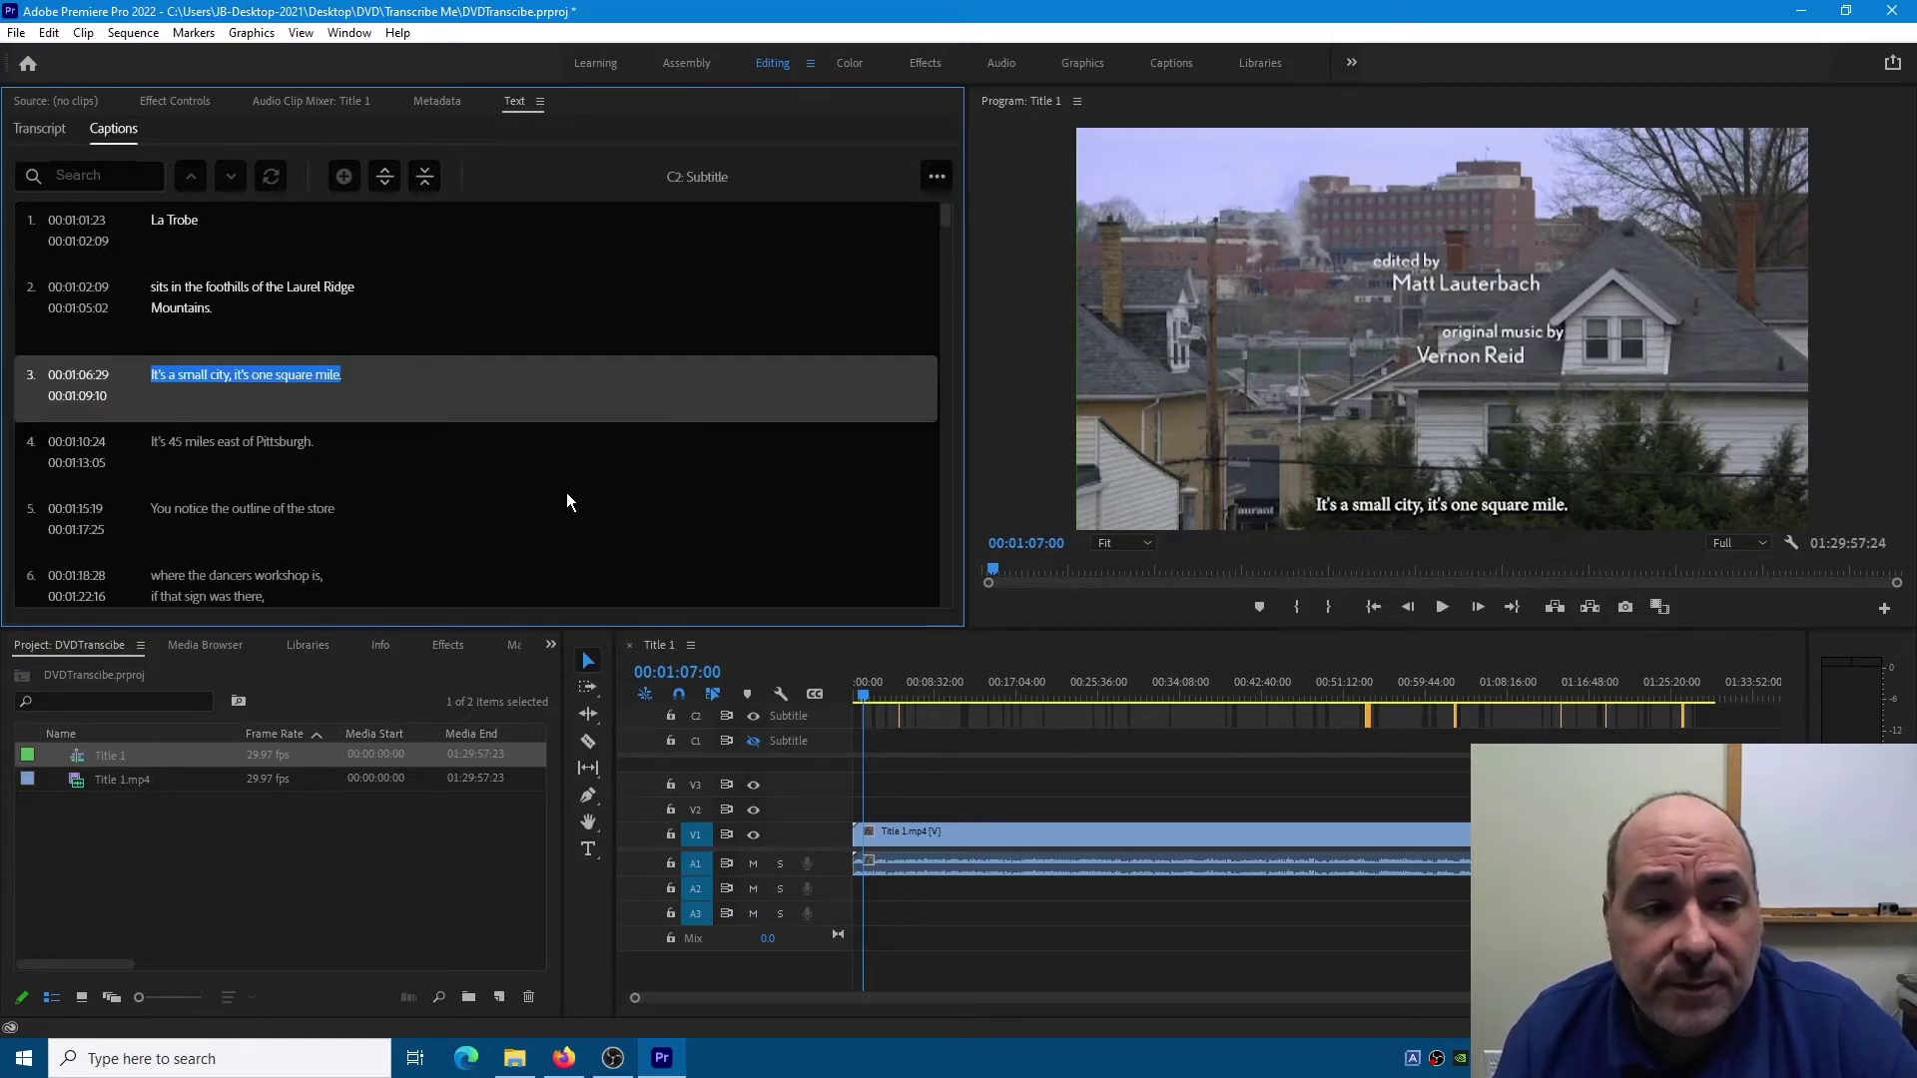
left_click(356, 285)
left_click(354, 237)
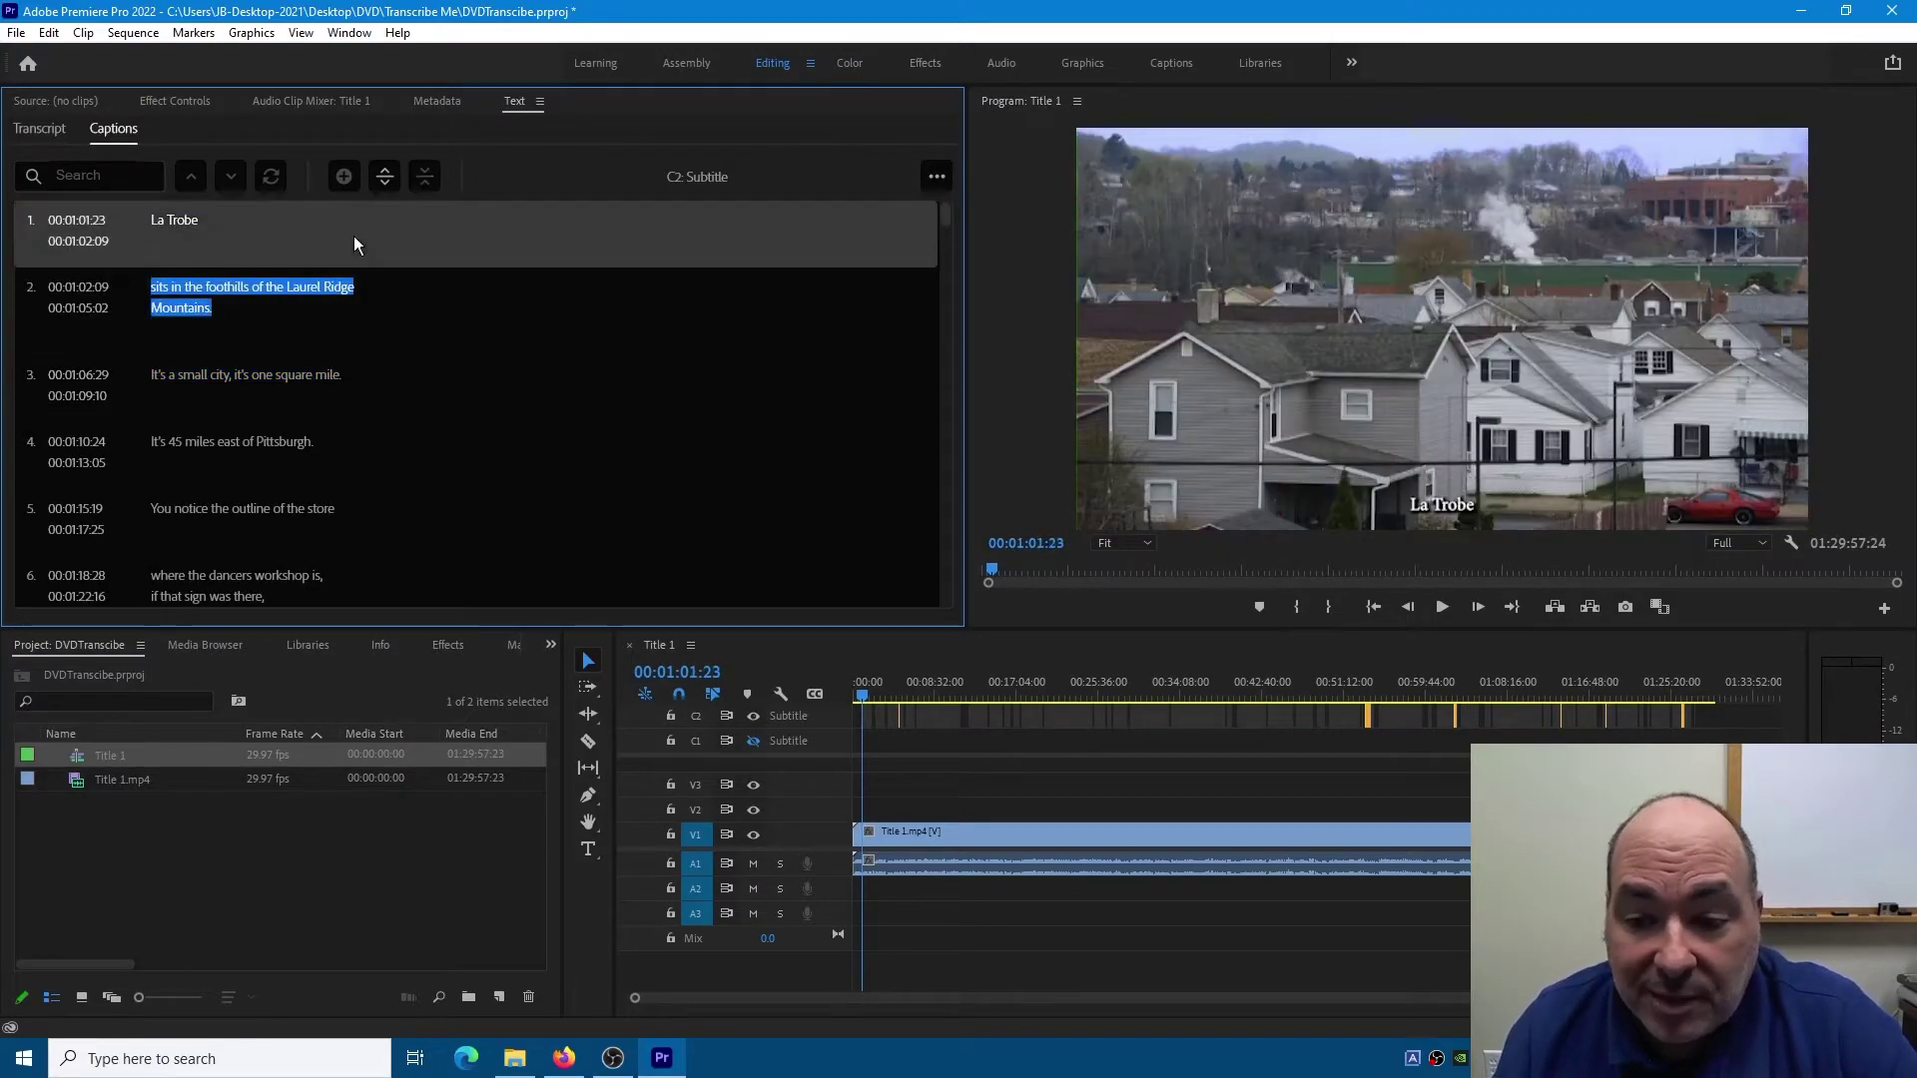
left_click(1444, 608)
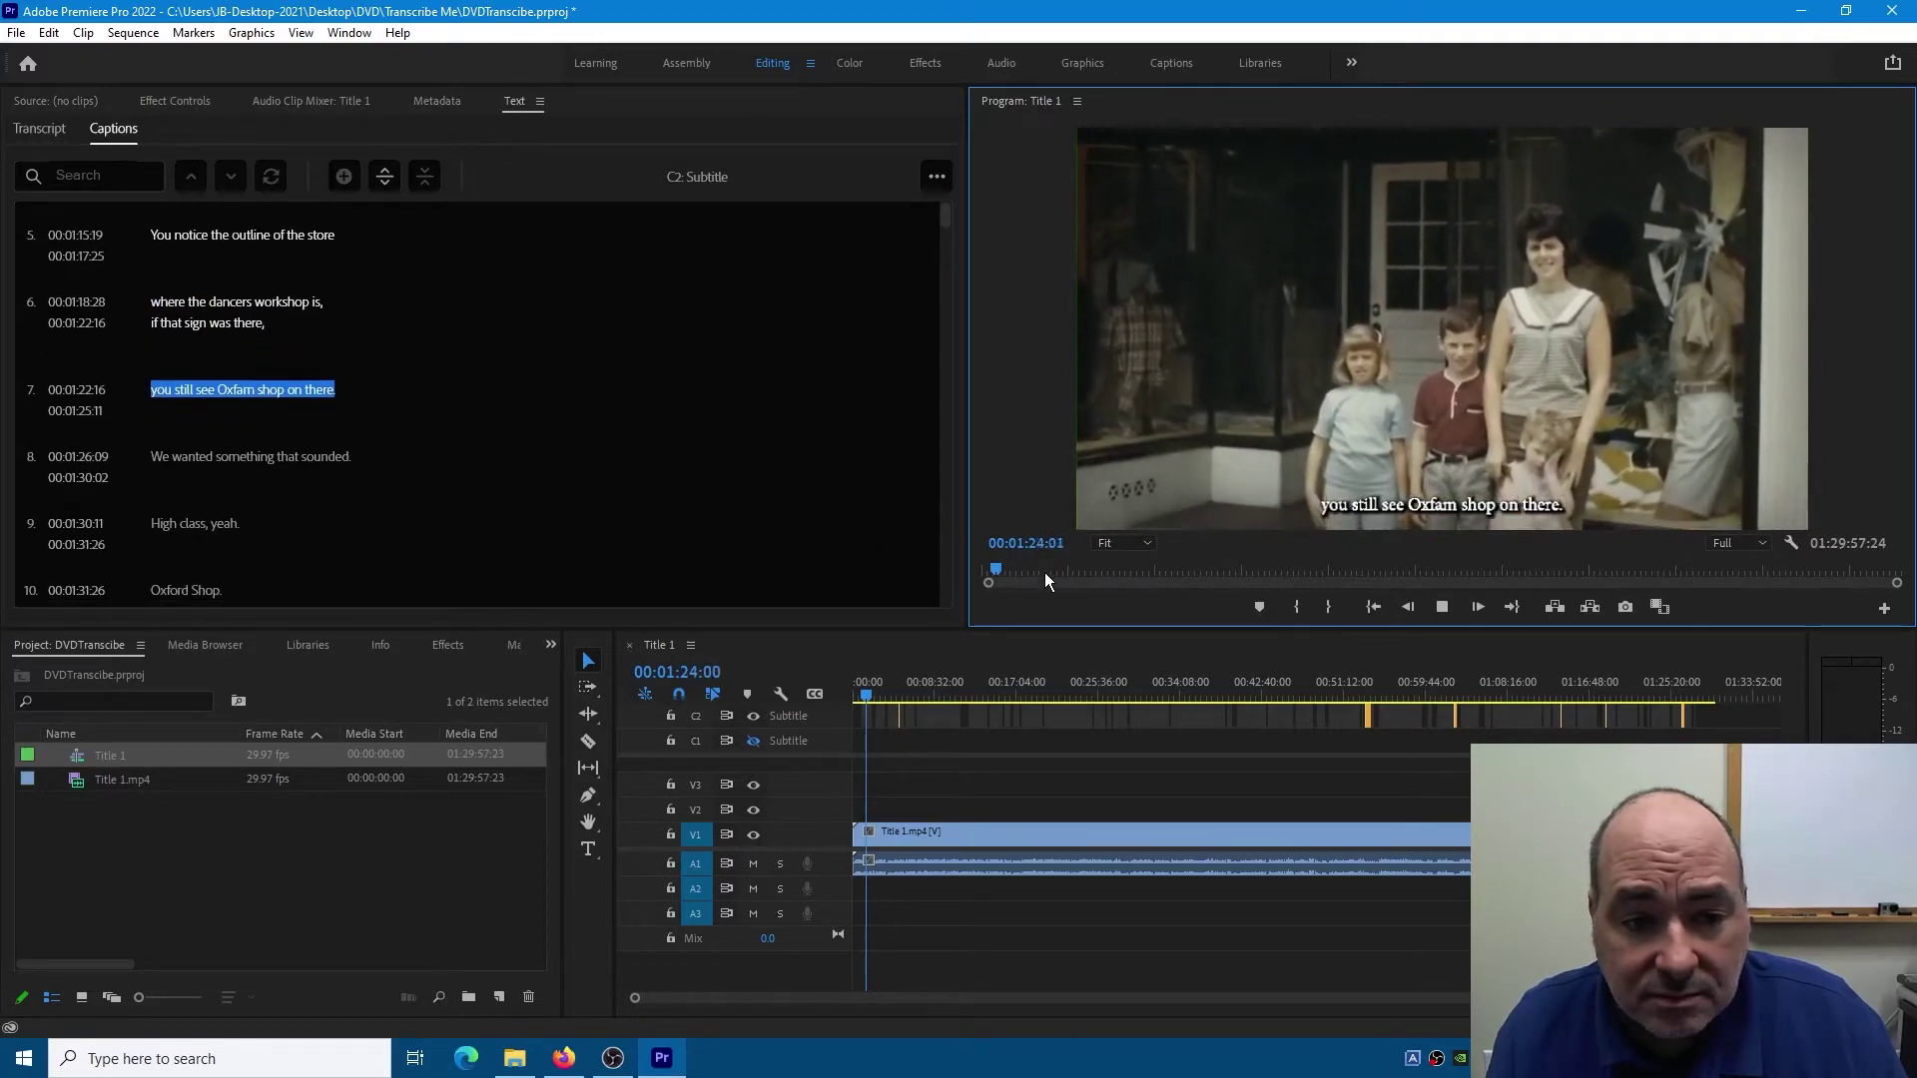
left_click(1444, 610)
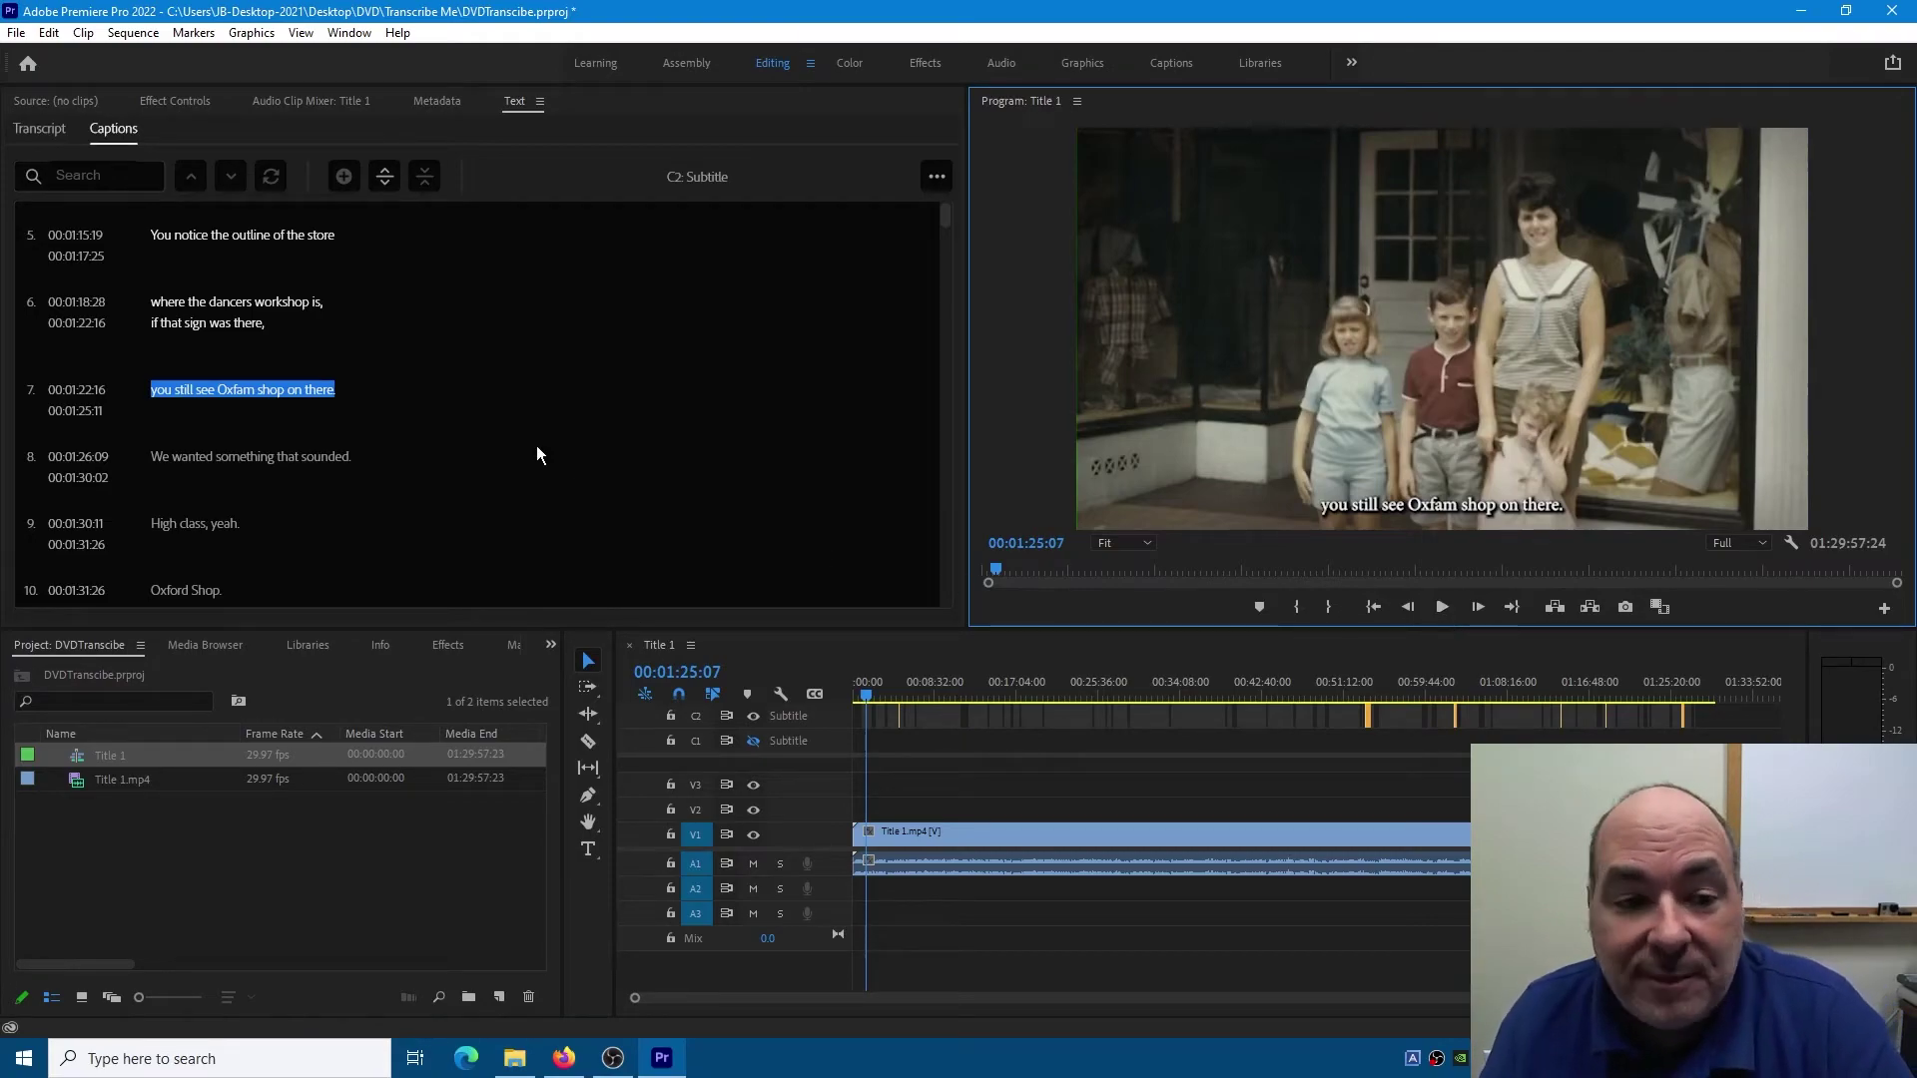
Correct the second line of the sixth caption to read "if that sign wasn't there,"
left_click(225, 320)
left_click(225, 320)
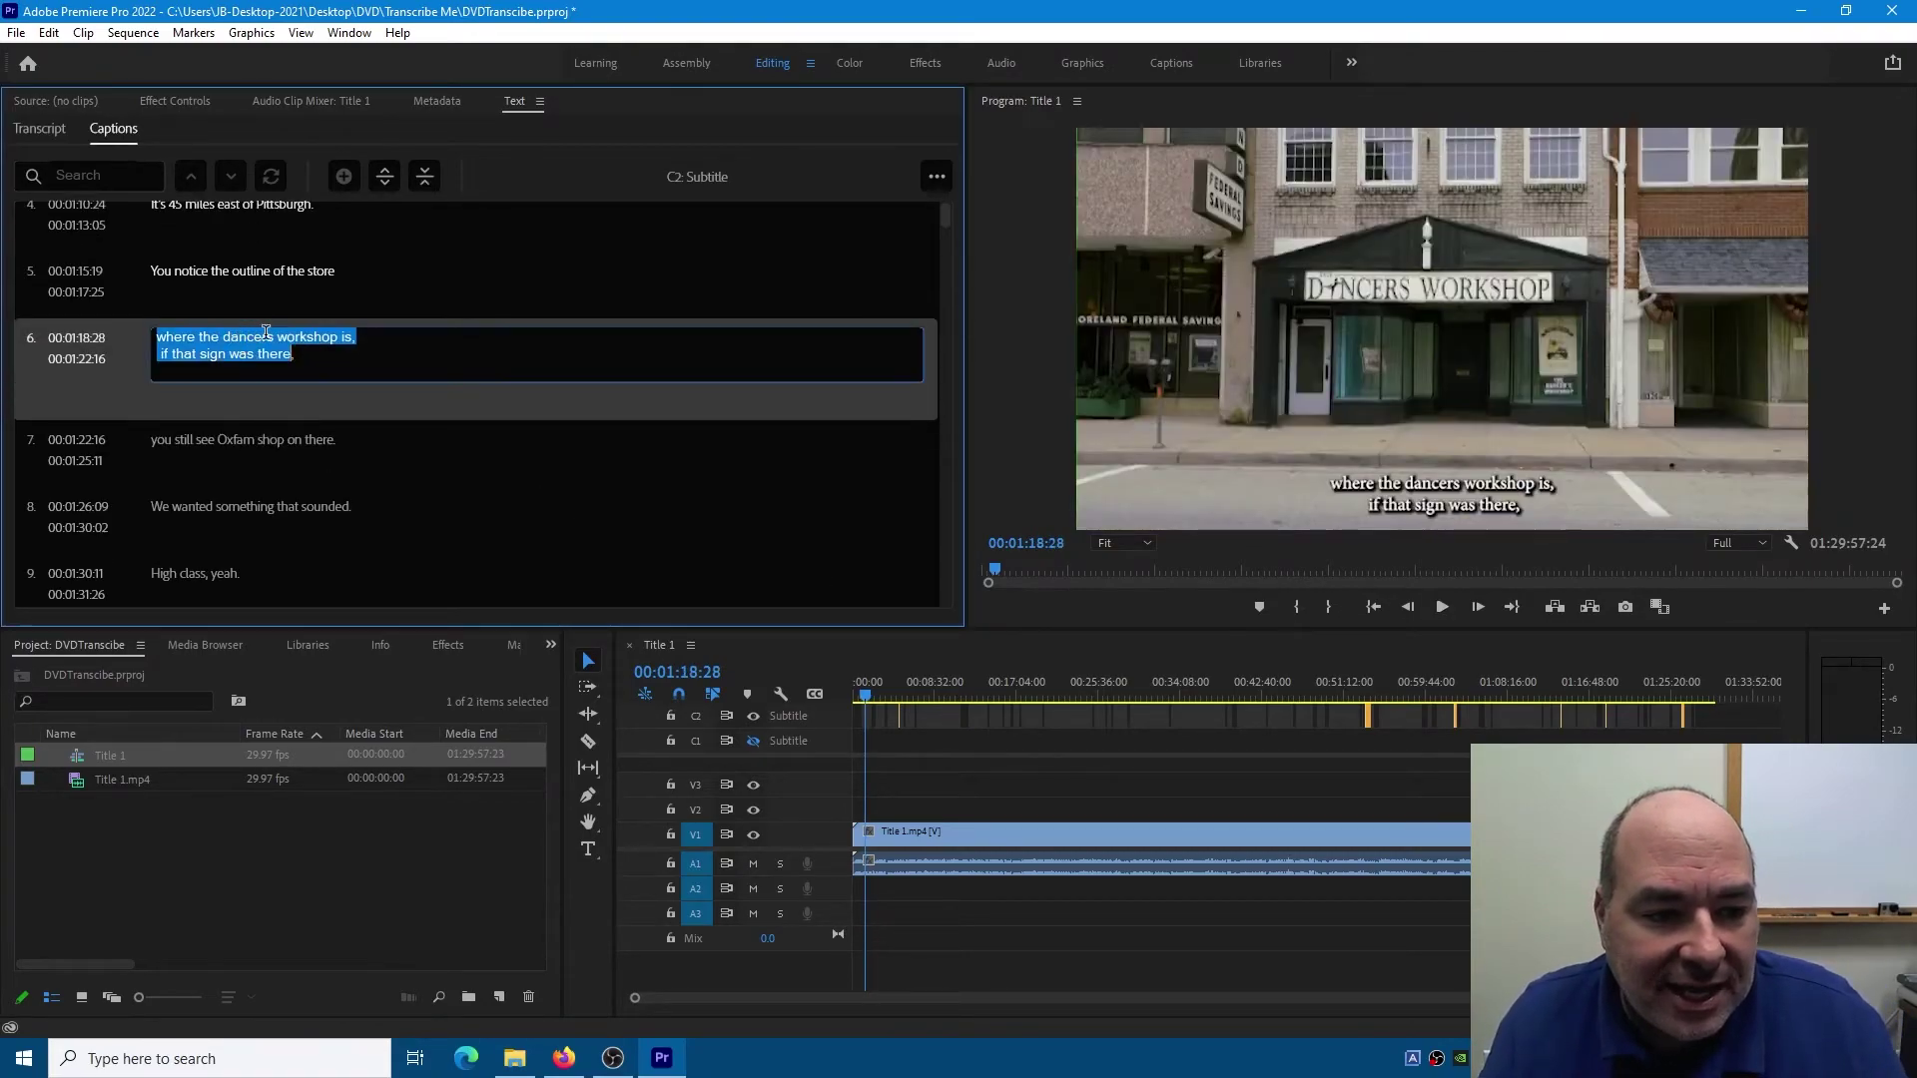
left_click(256, 387)
type("n't")
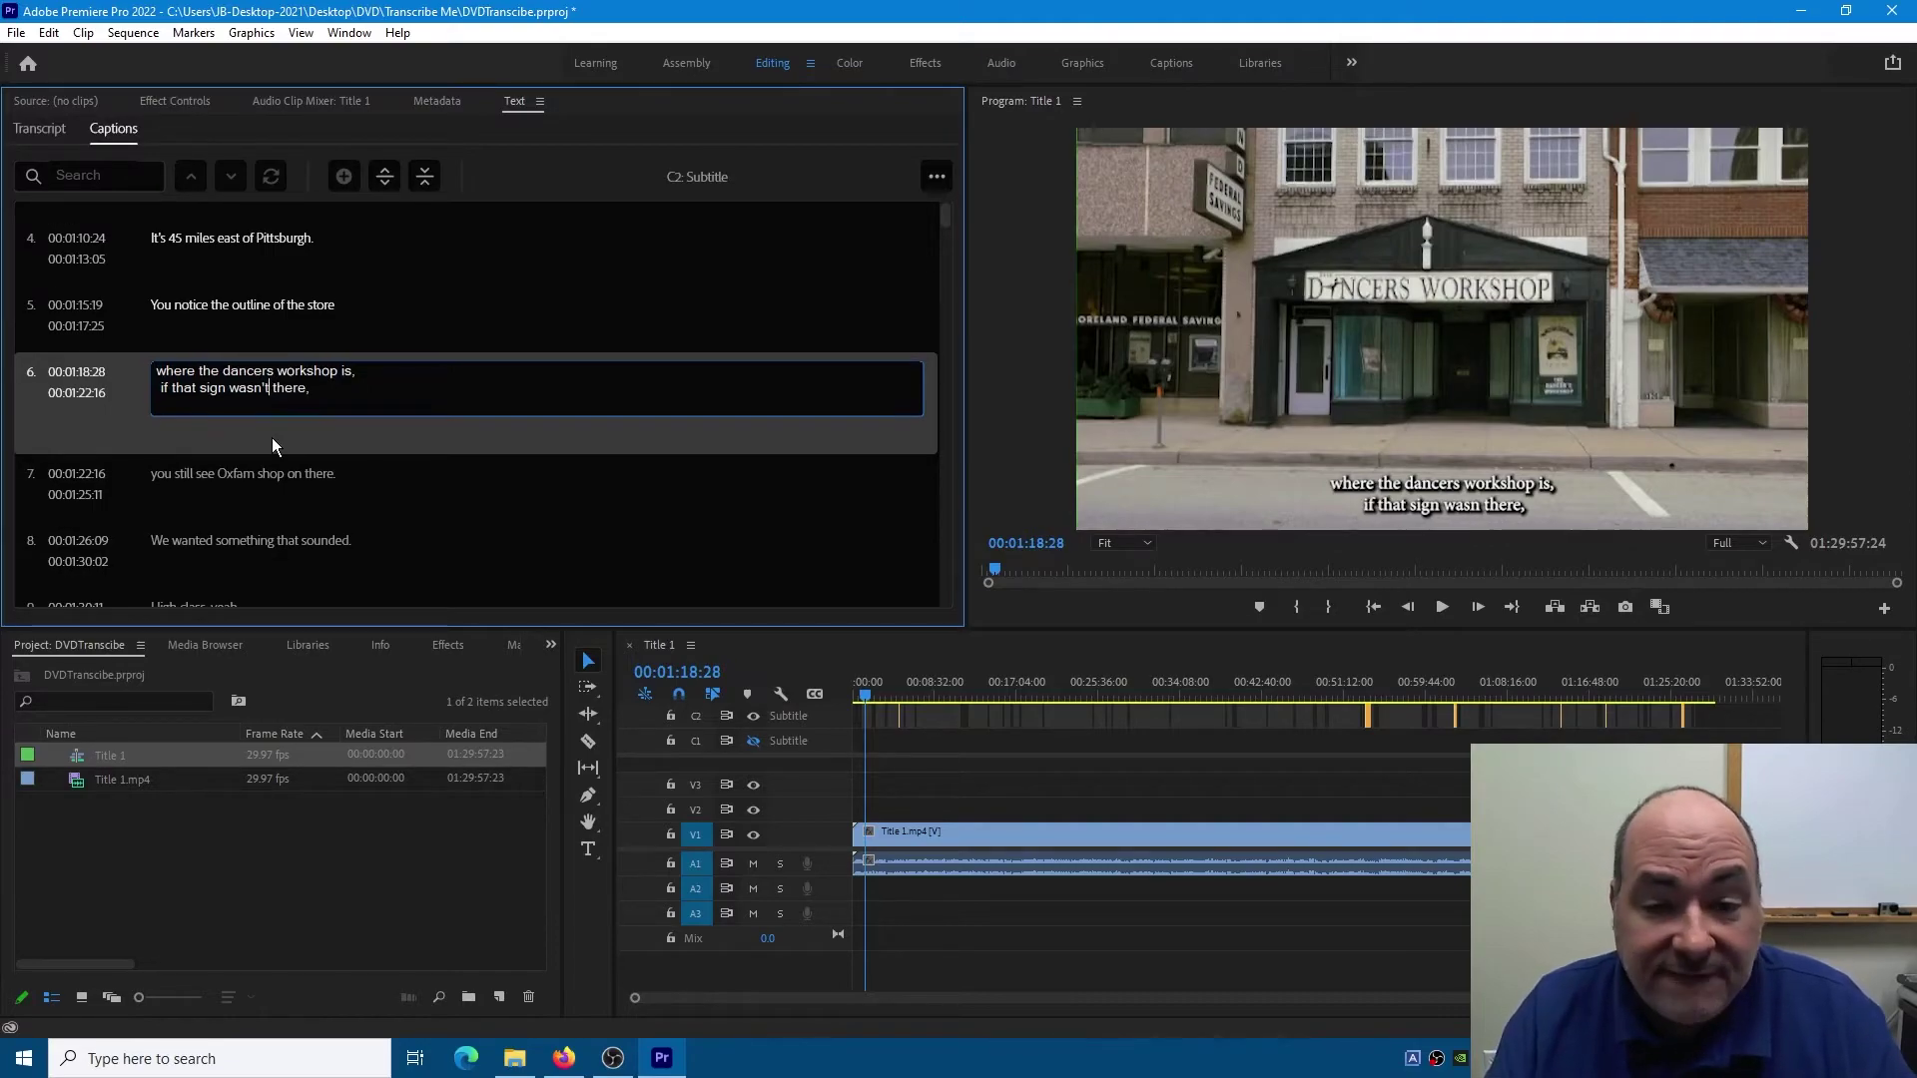
Play the sequence from the fifth caption at 00:01:15:19 to about 00:01:26 and check the caption wording against the speech
left_click(388, 327)
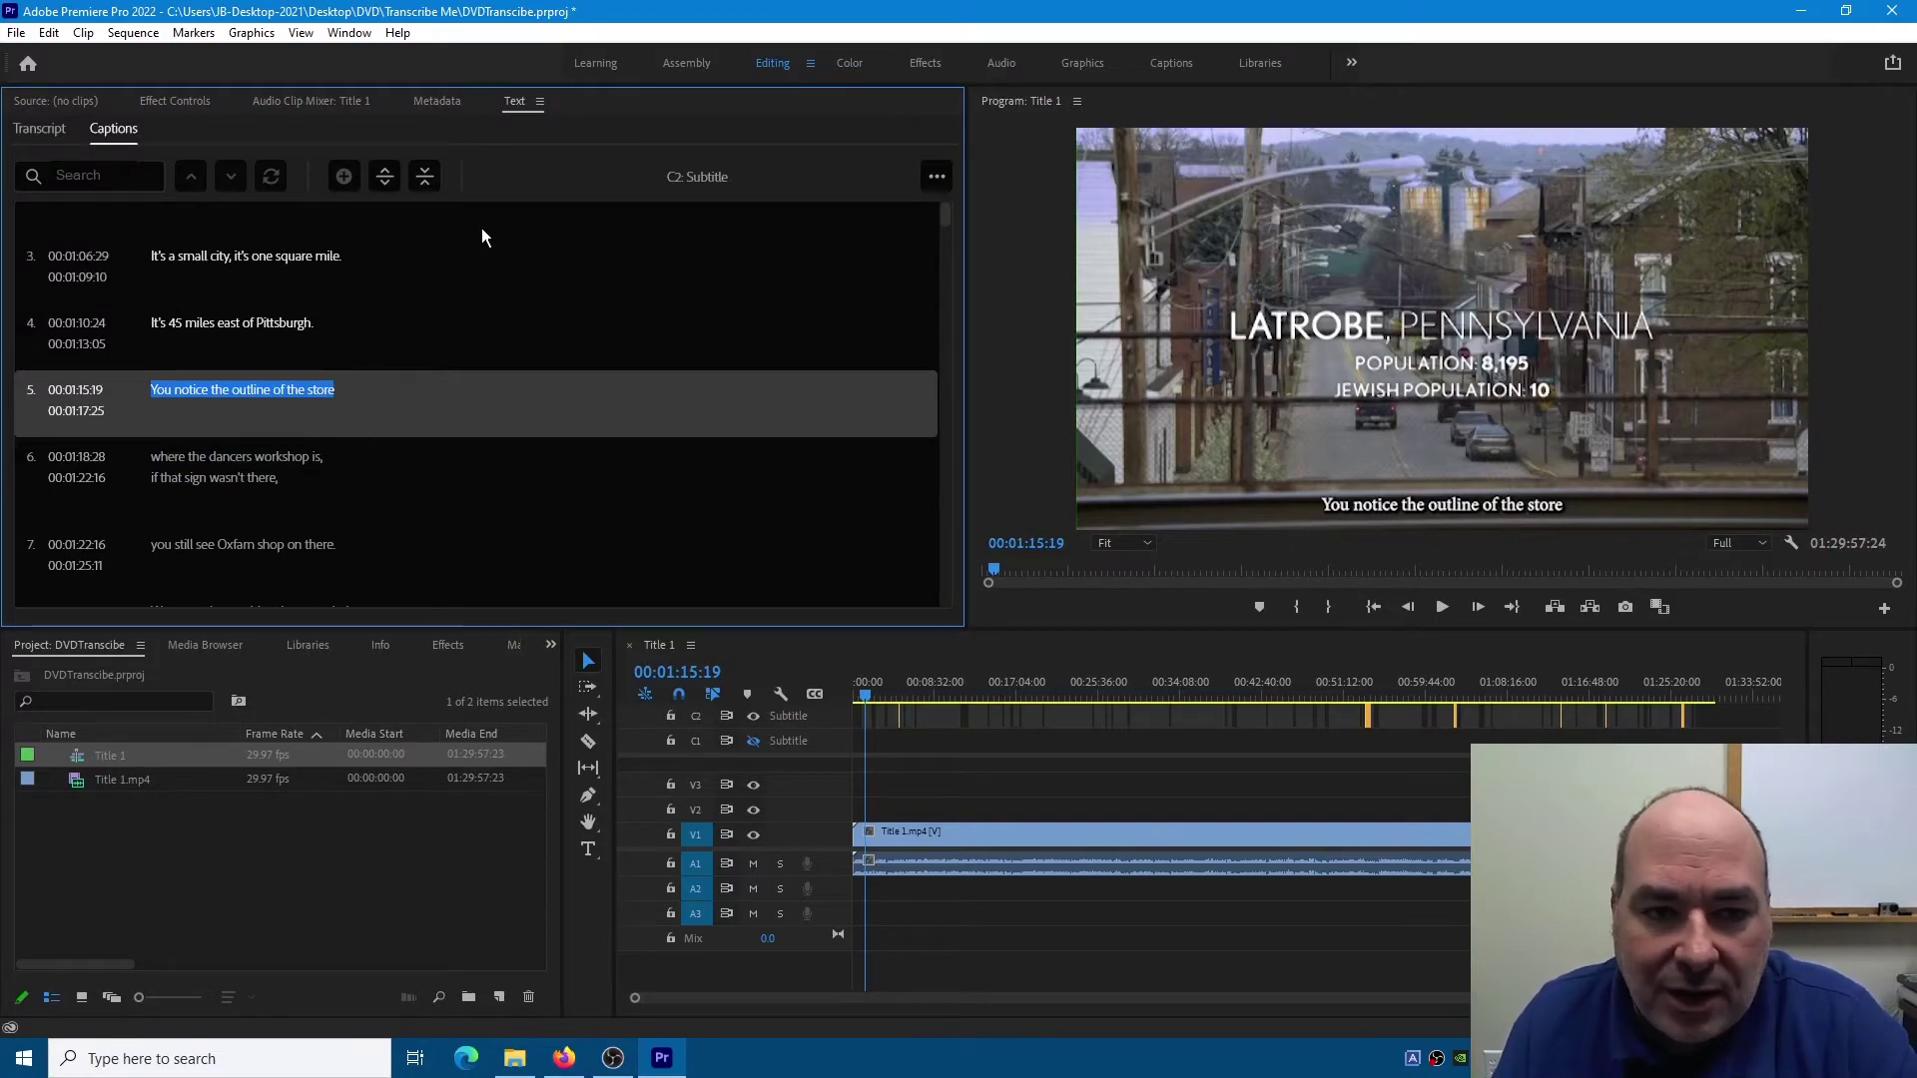
left_click(1439, 606)
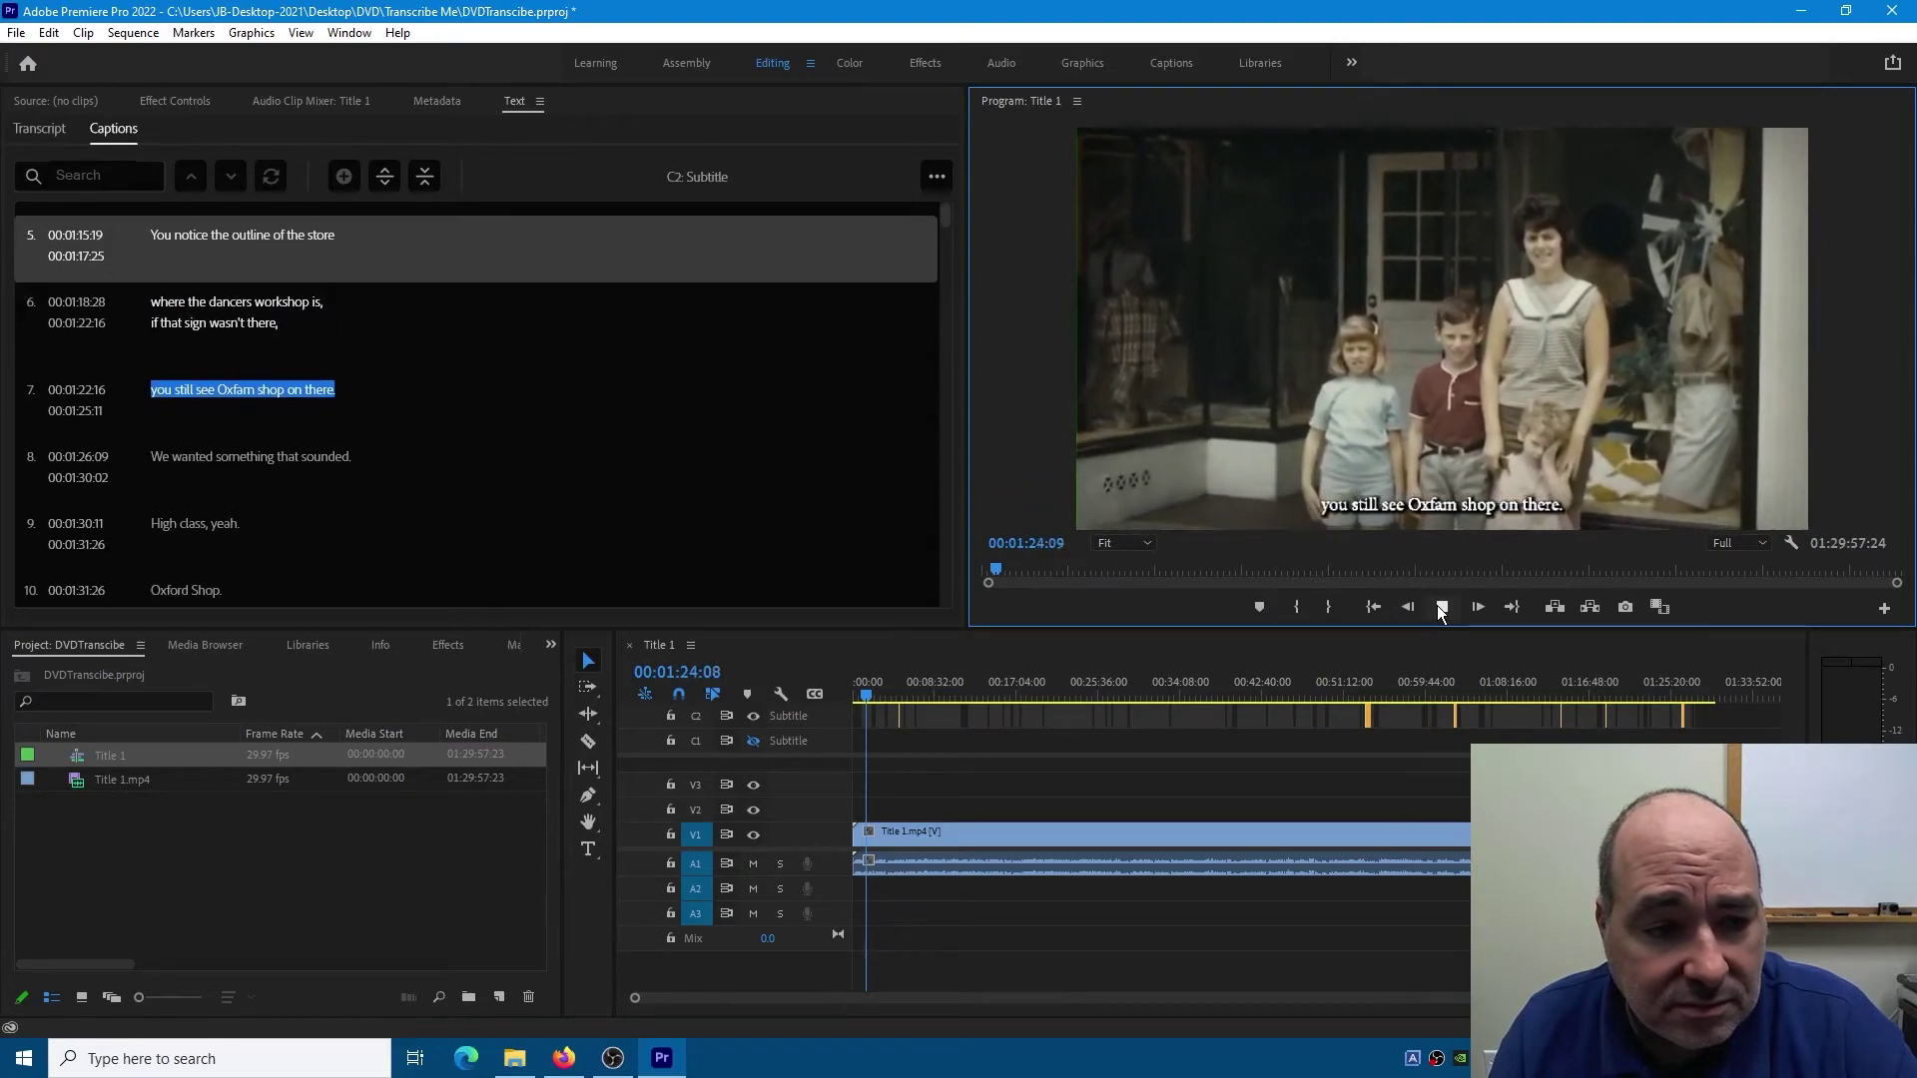
left_click(1441, 607)
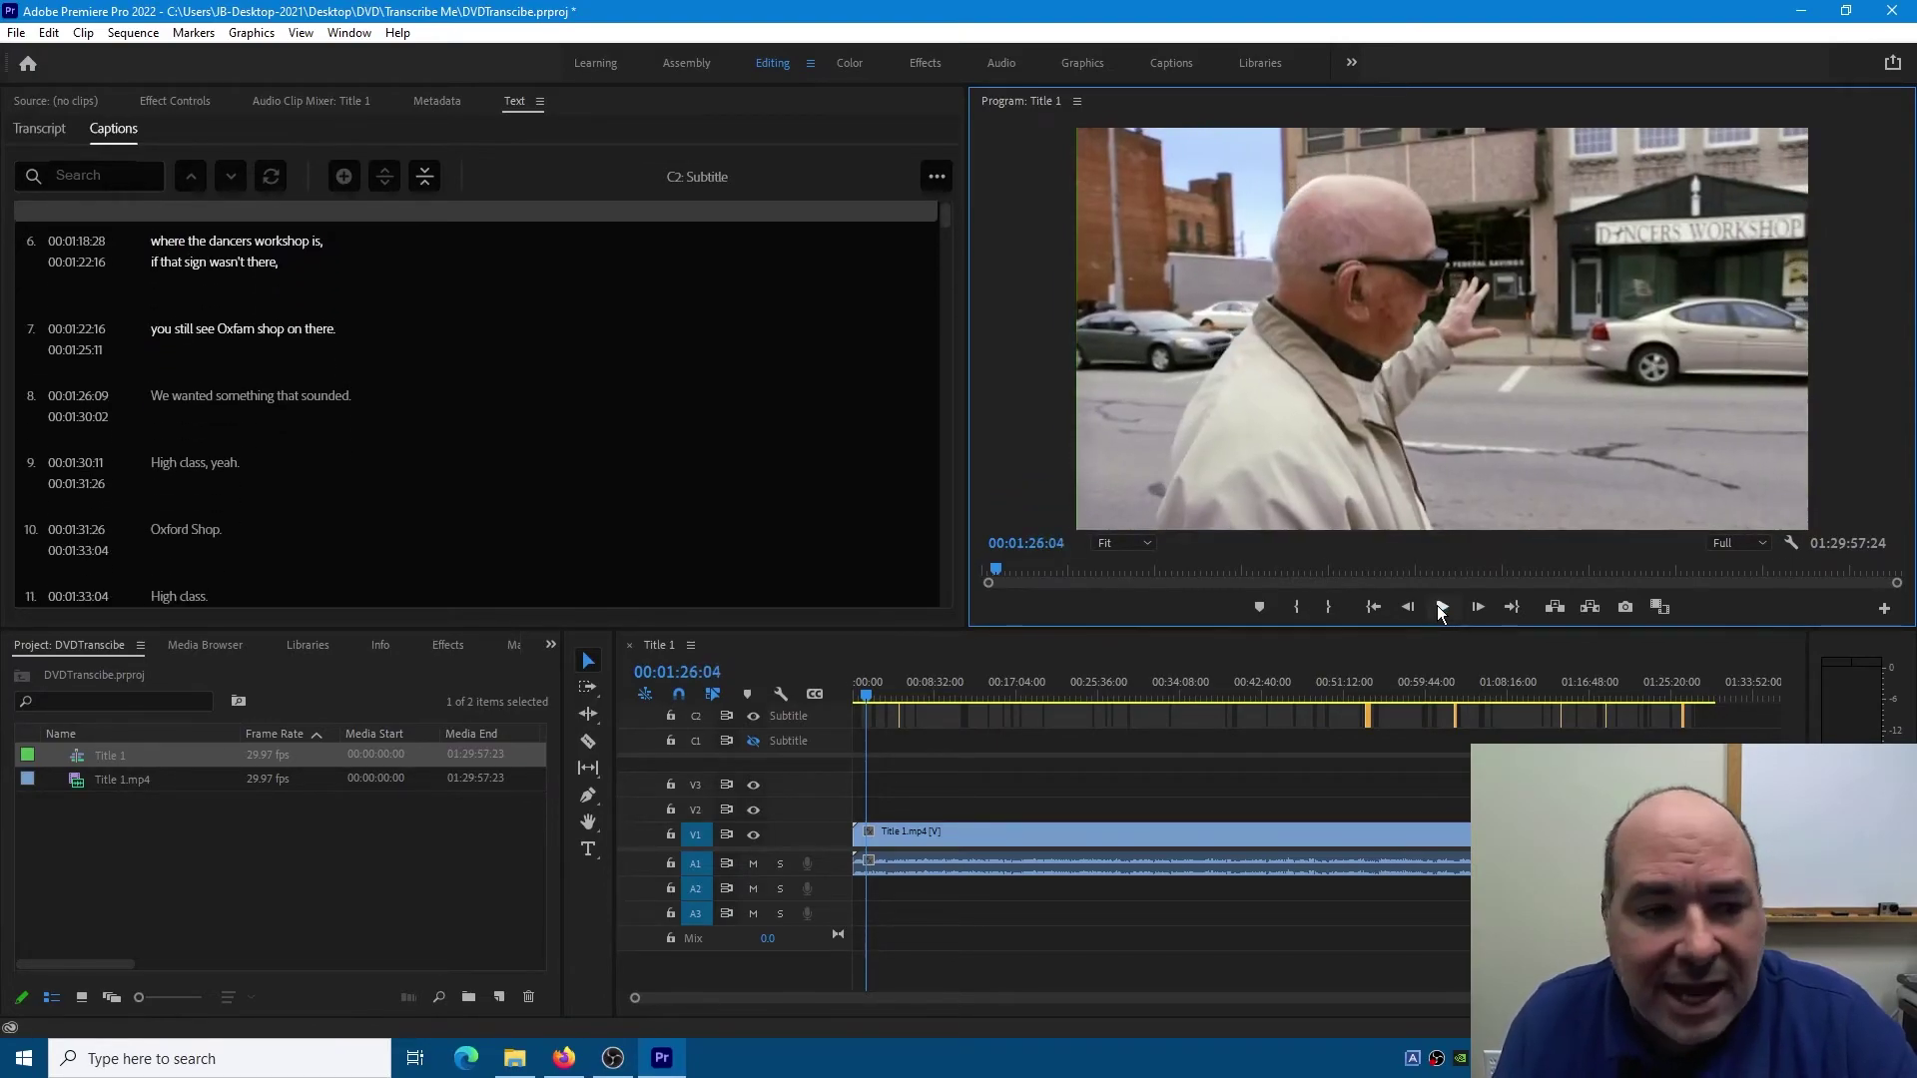
Correct the start of the seventh caption from "you" to "you'd", and go to the eighth caption
double_click(171, 325)
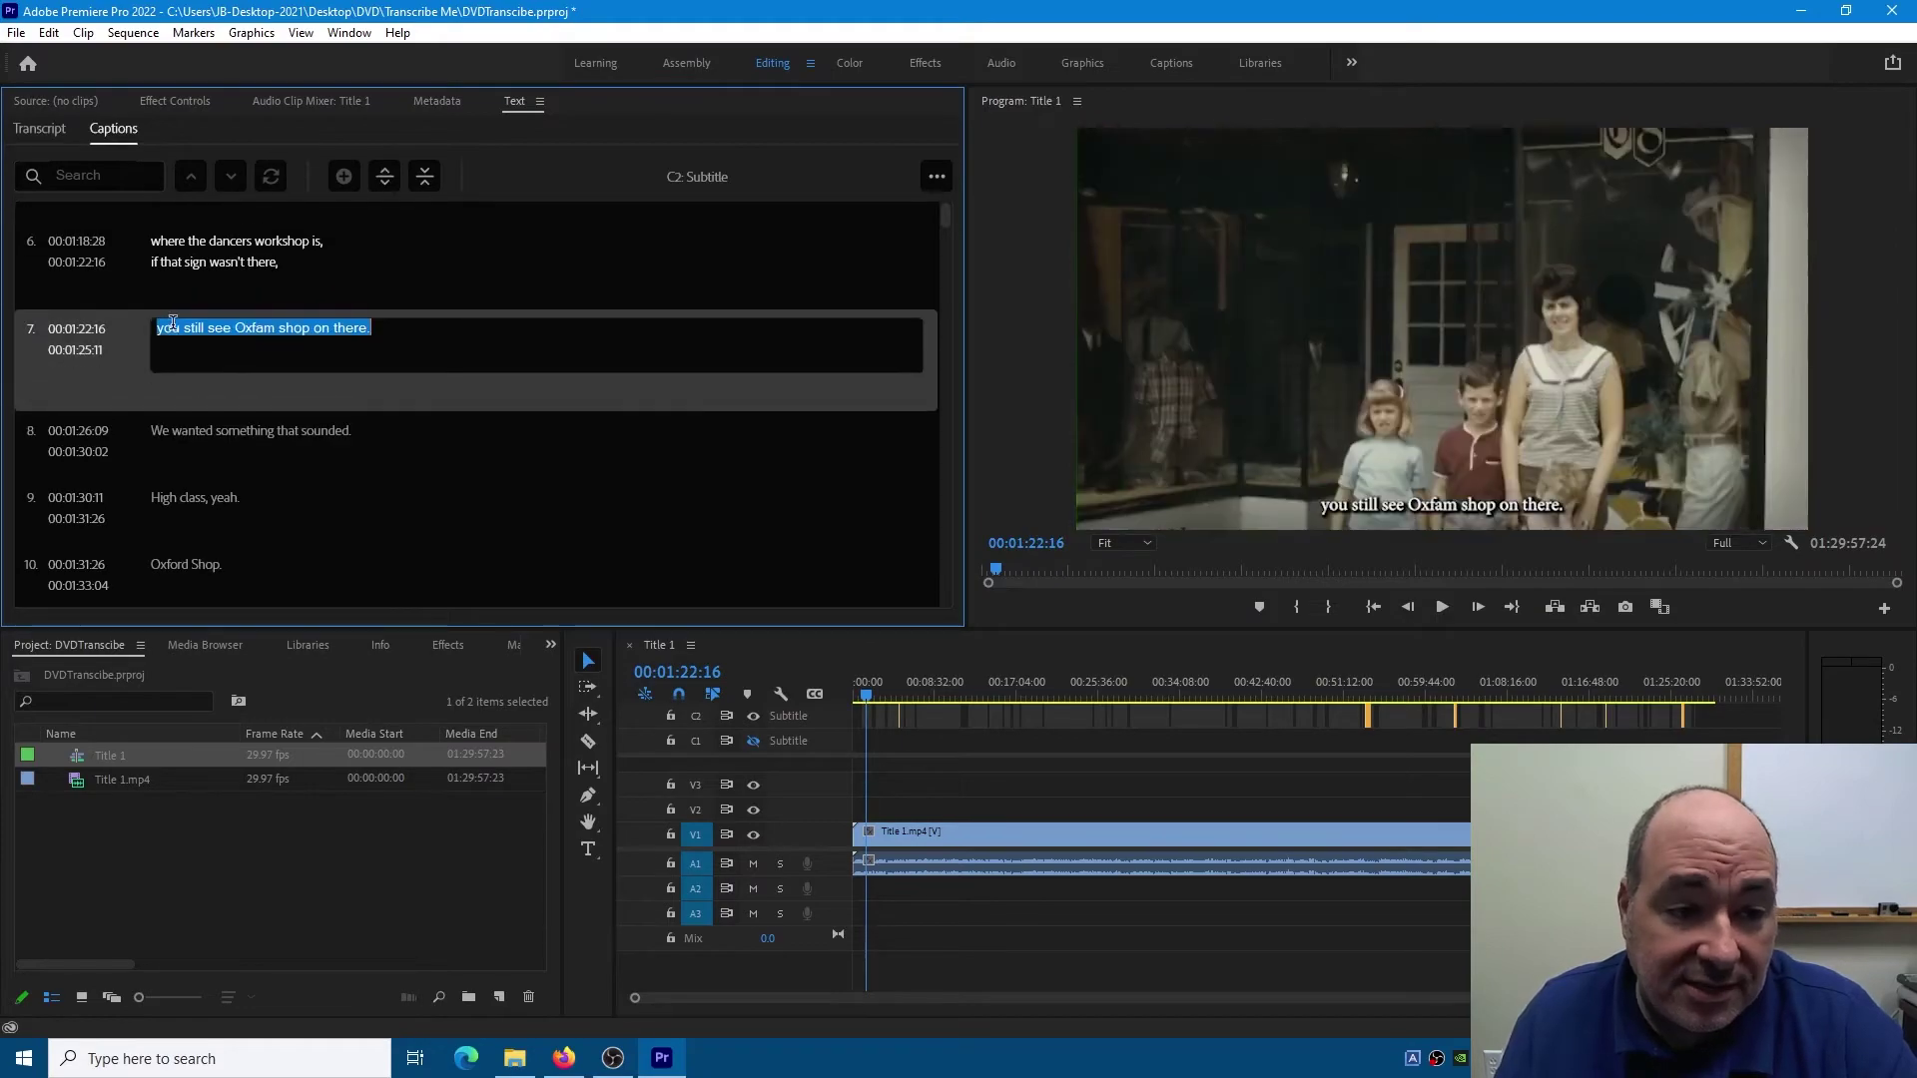
left_click(181, 361)
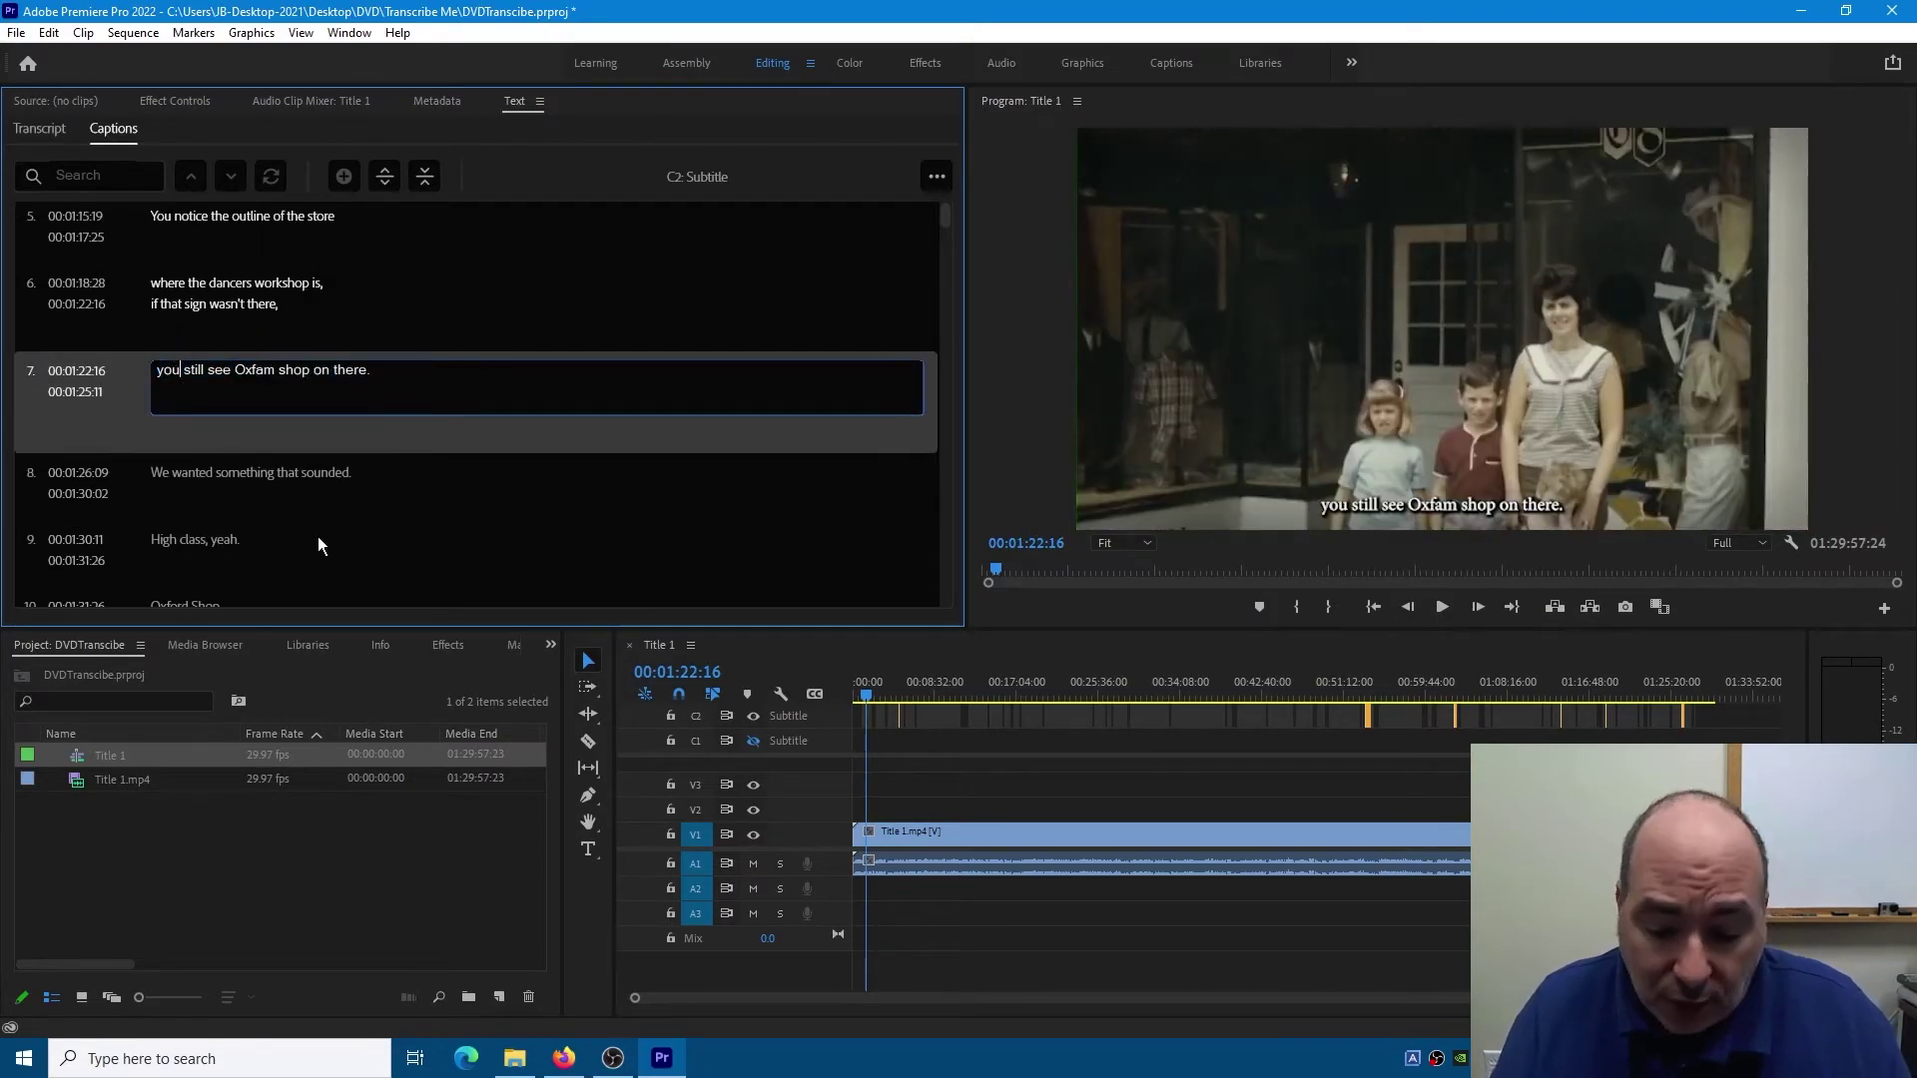
type("'d")
double_click(405, 489)
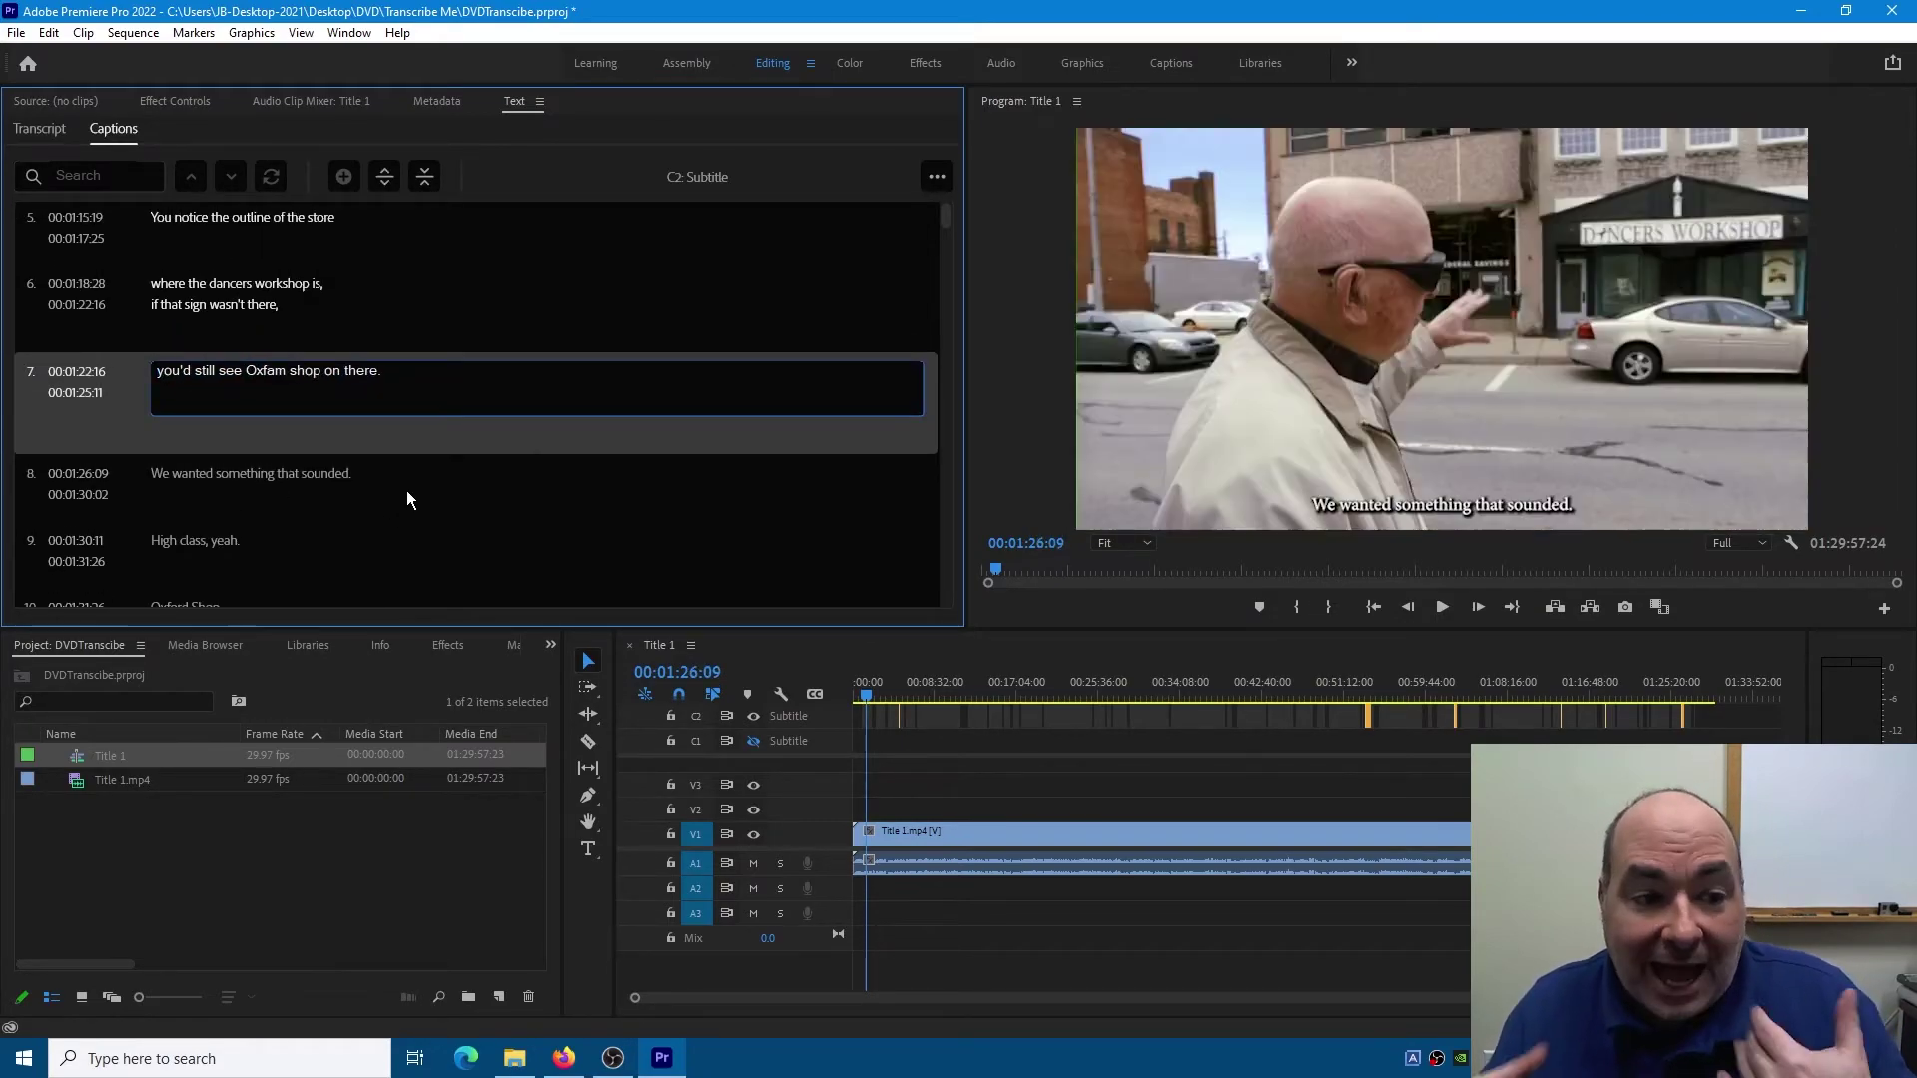